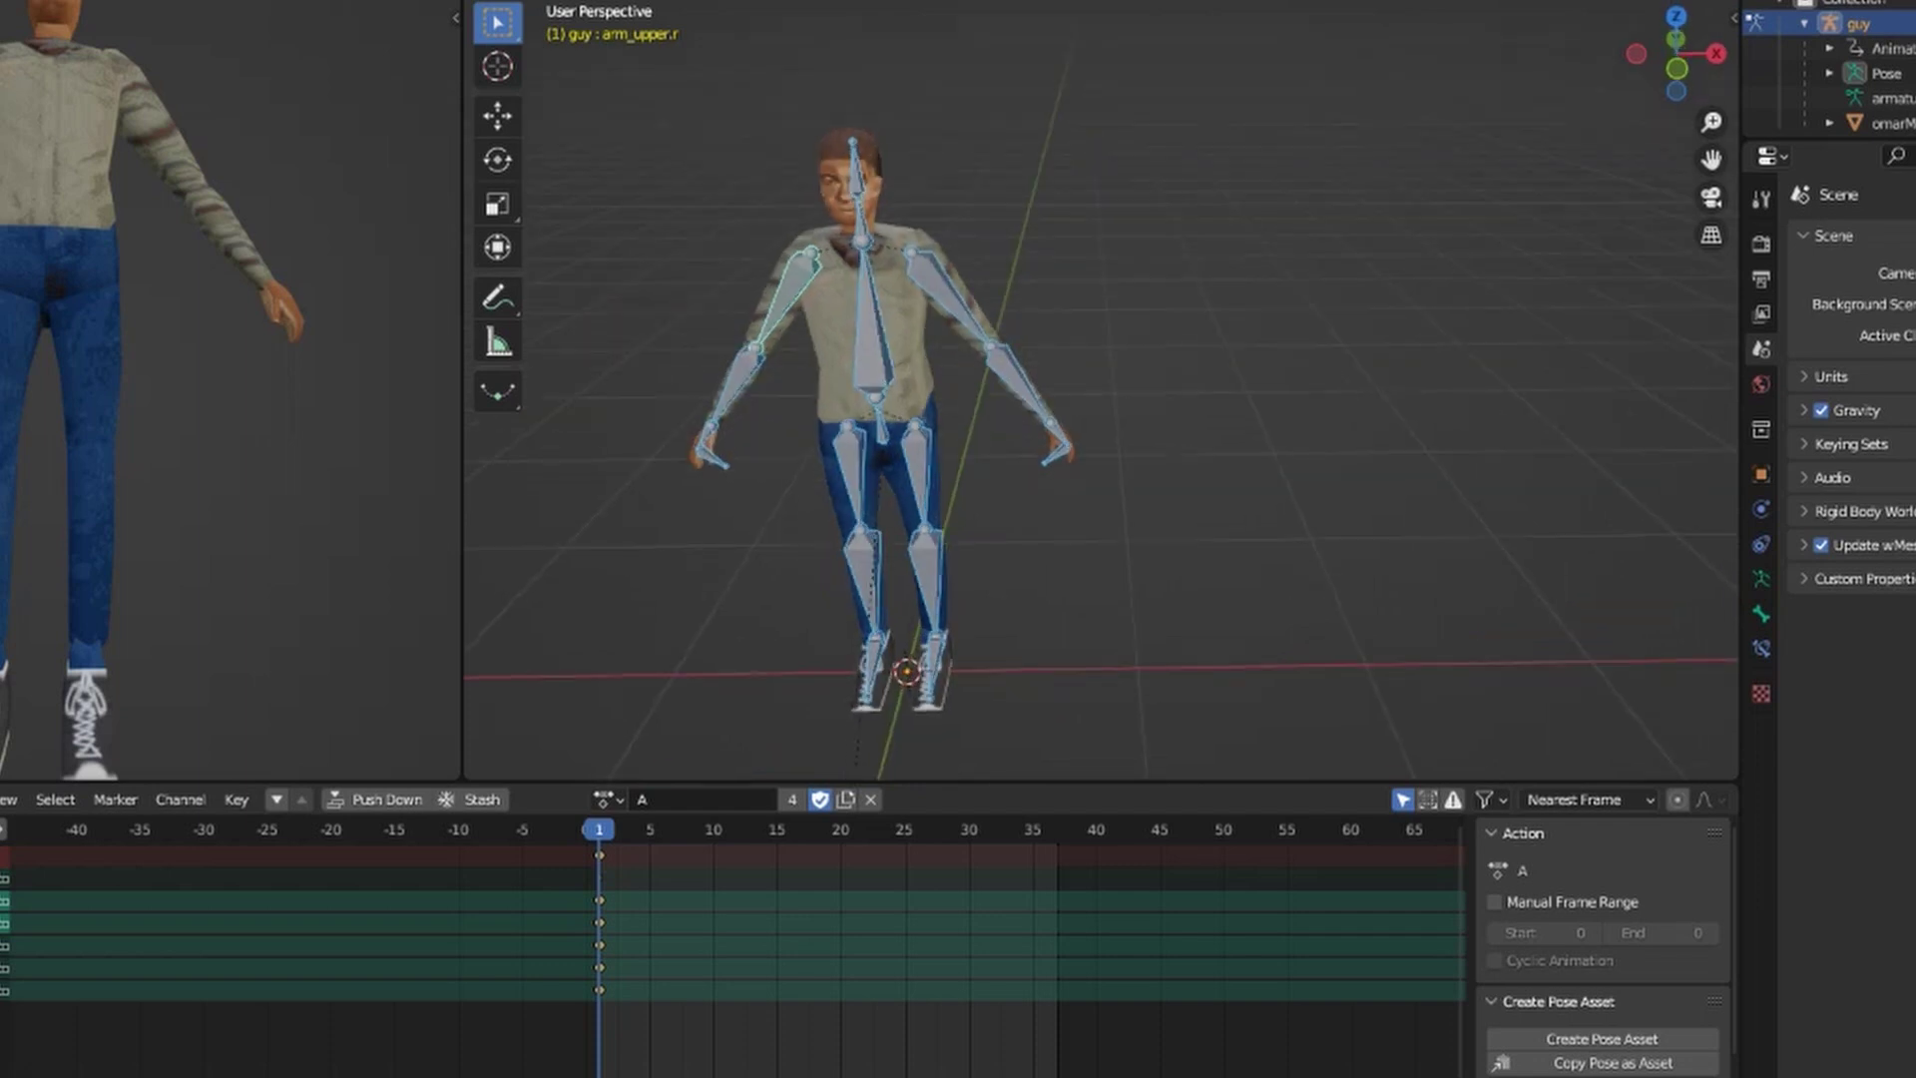
Step: Switch the guy armature into Edit Mode and back to Pose Mode
{"action": "key", "text": "Tab"}
{"action": "key", "text": "ctrl+Tab"}
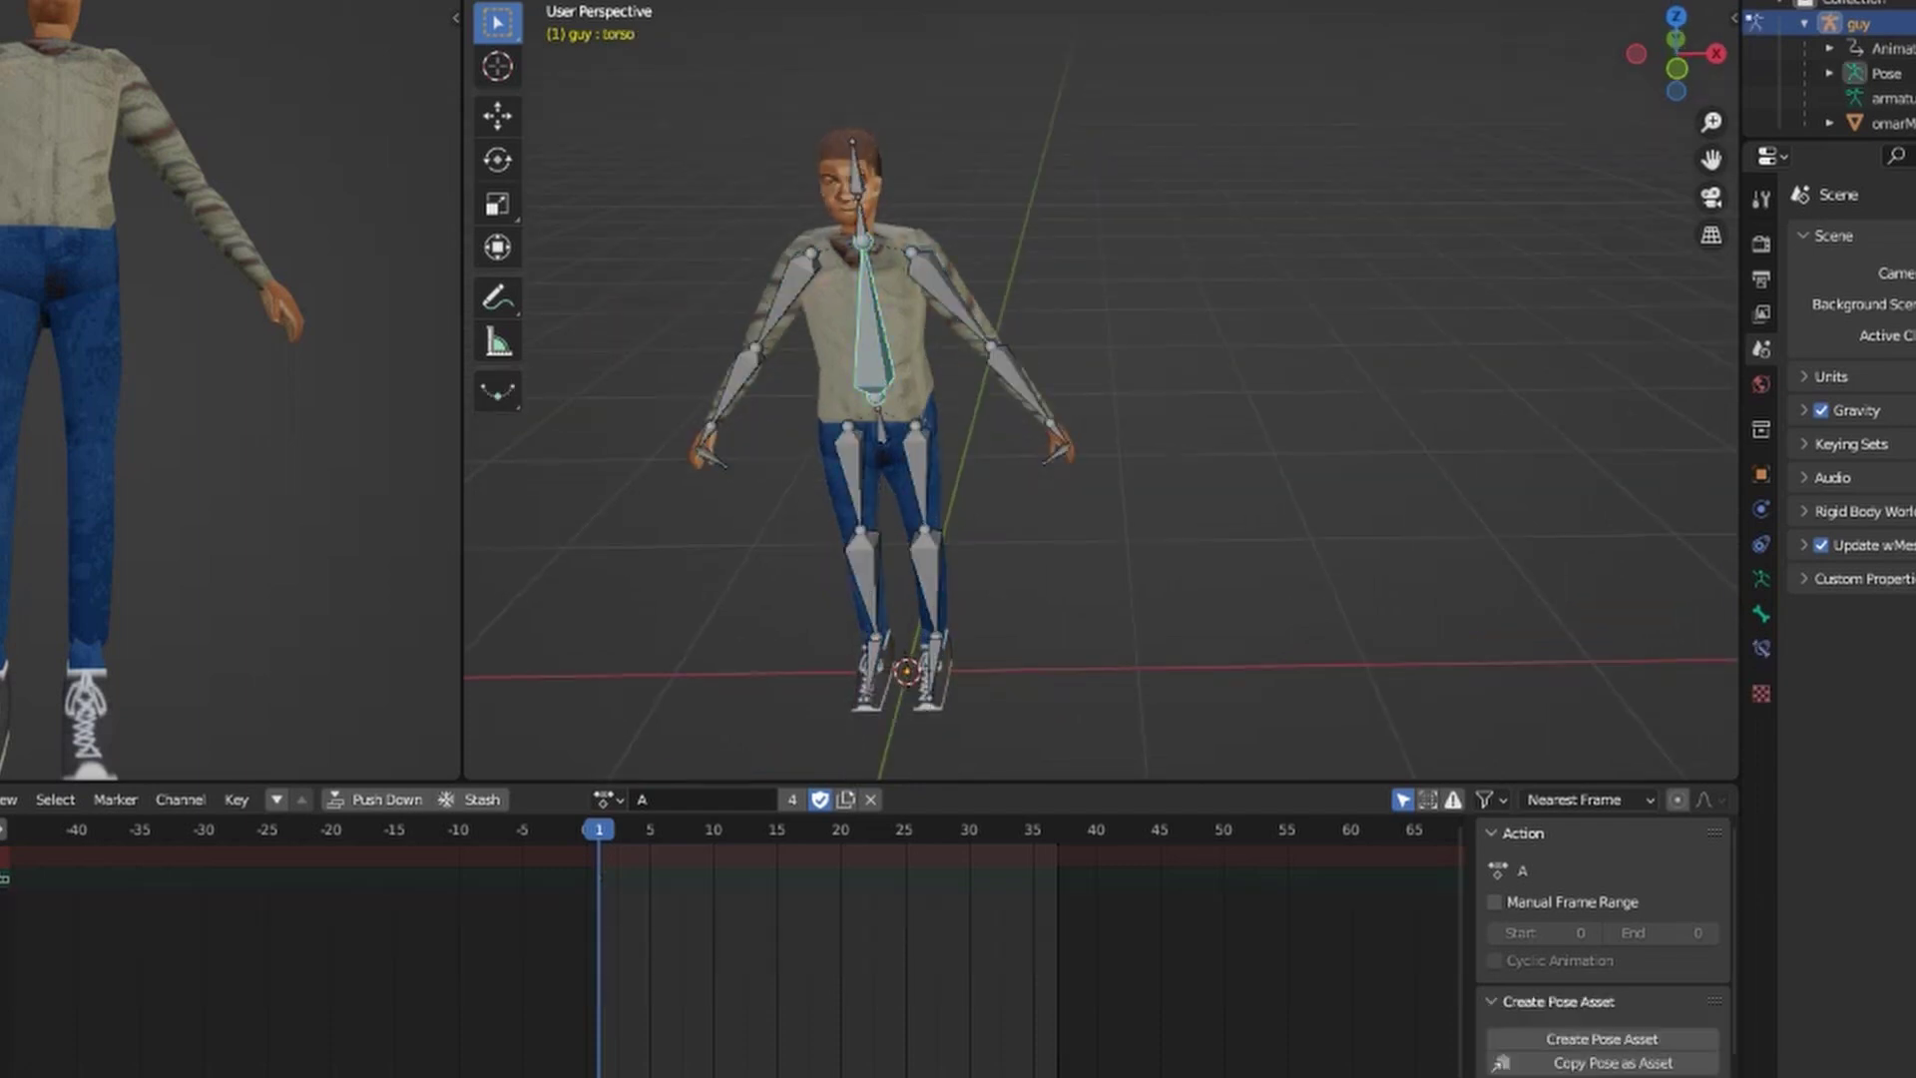
Step: Hide the guy rig, then select omarMesh and enter its Edit Mode
{"action": "key", "text": "h"}
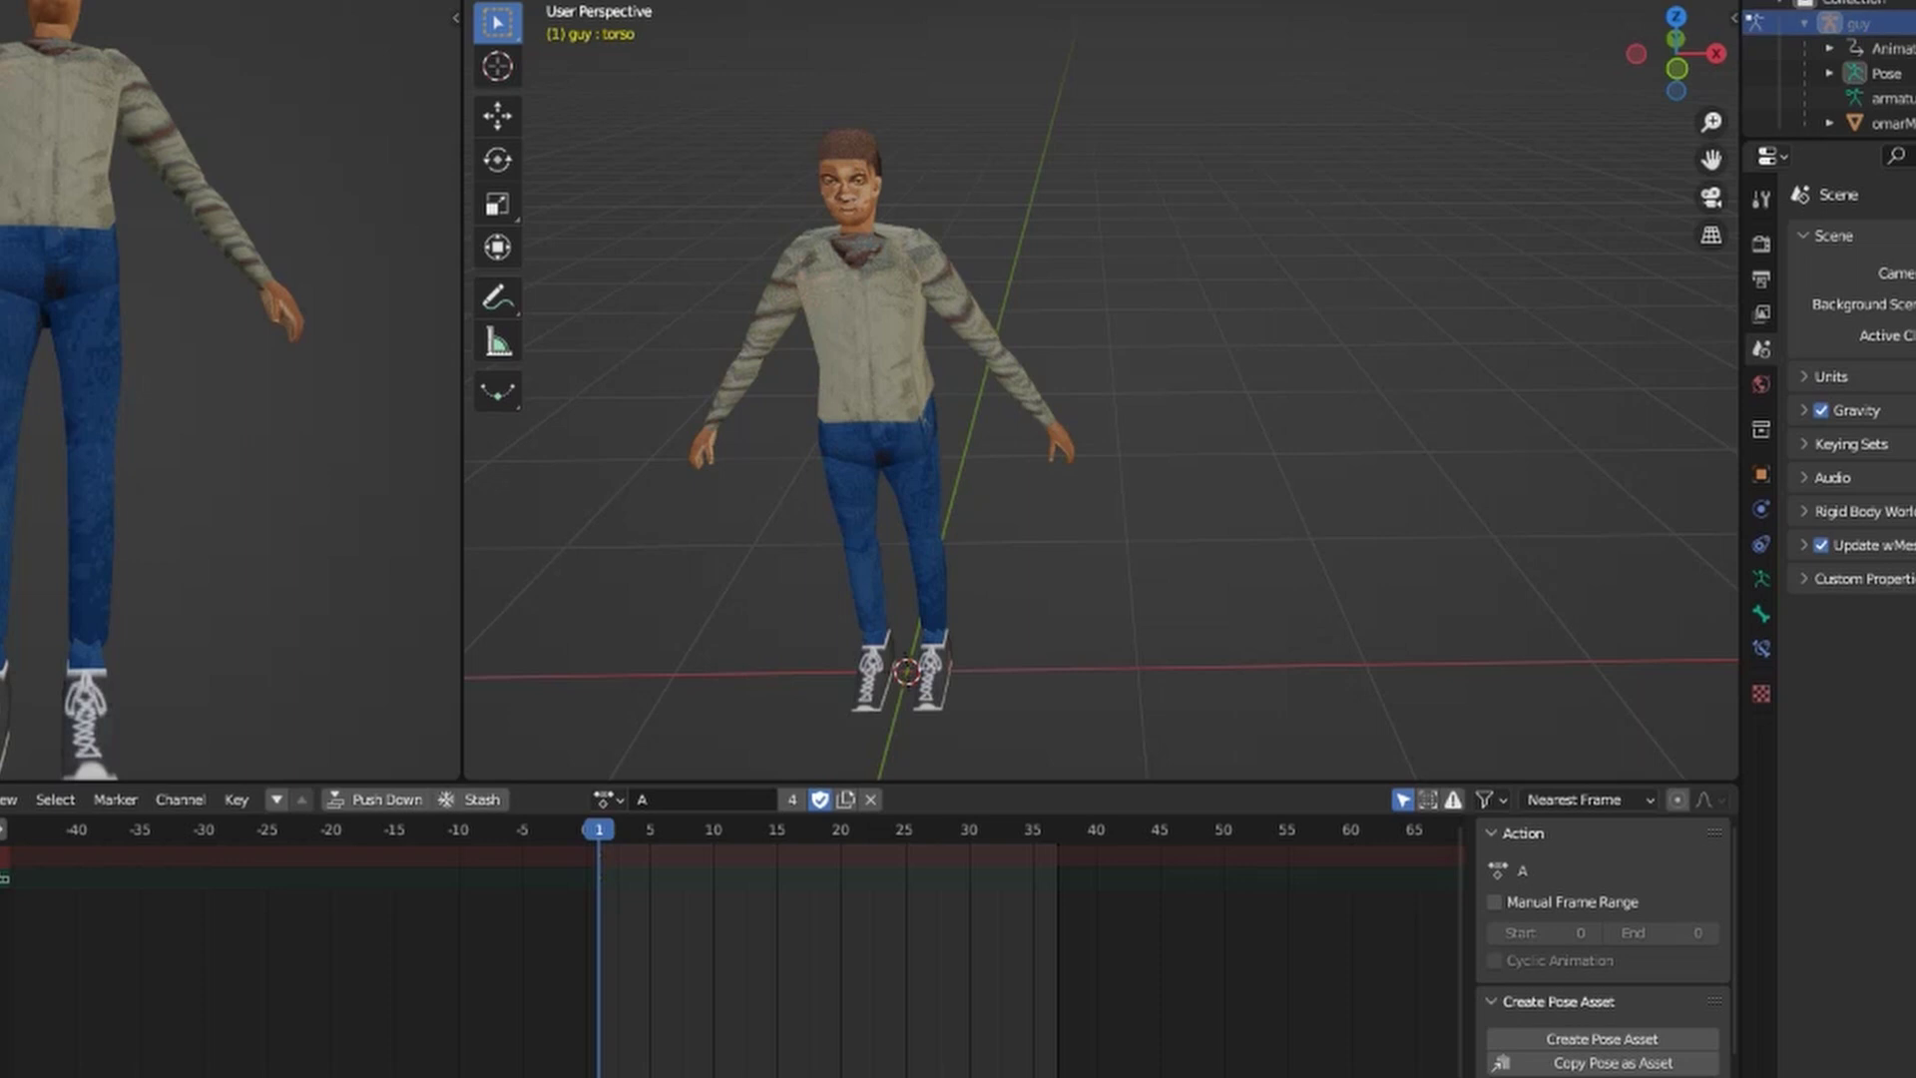
{"action": "left_click", "coordinate": [1876, 123]}
{"action": "key", "text": "Tab"}
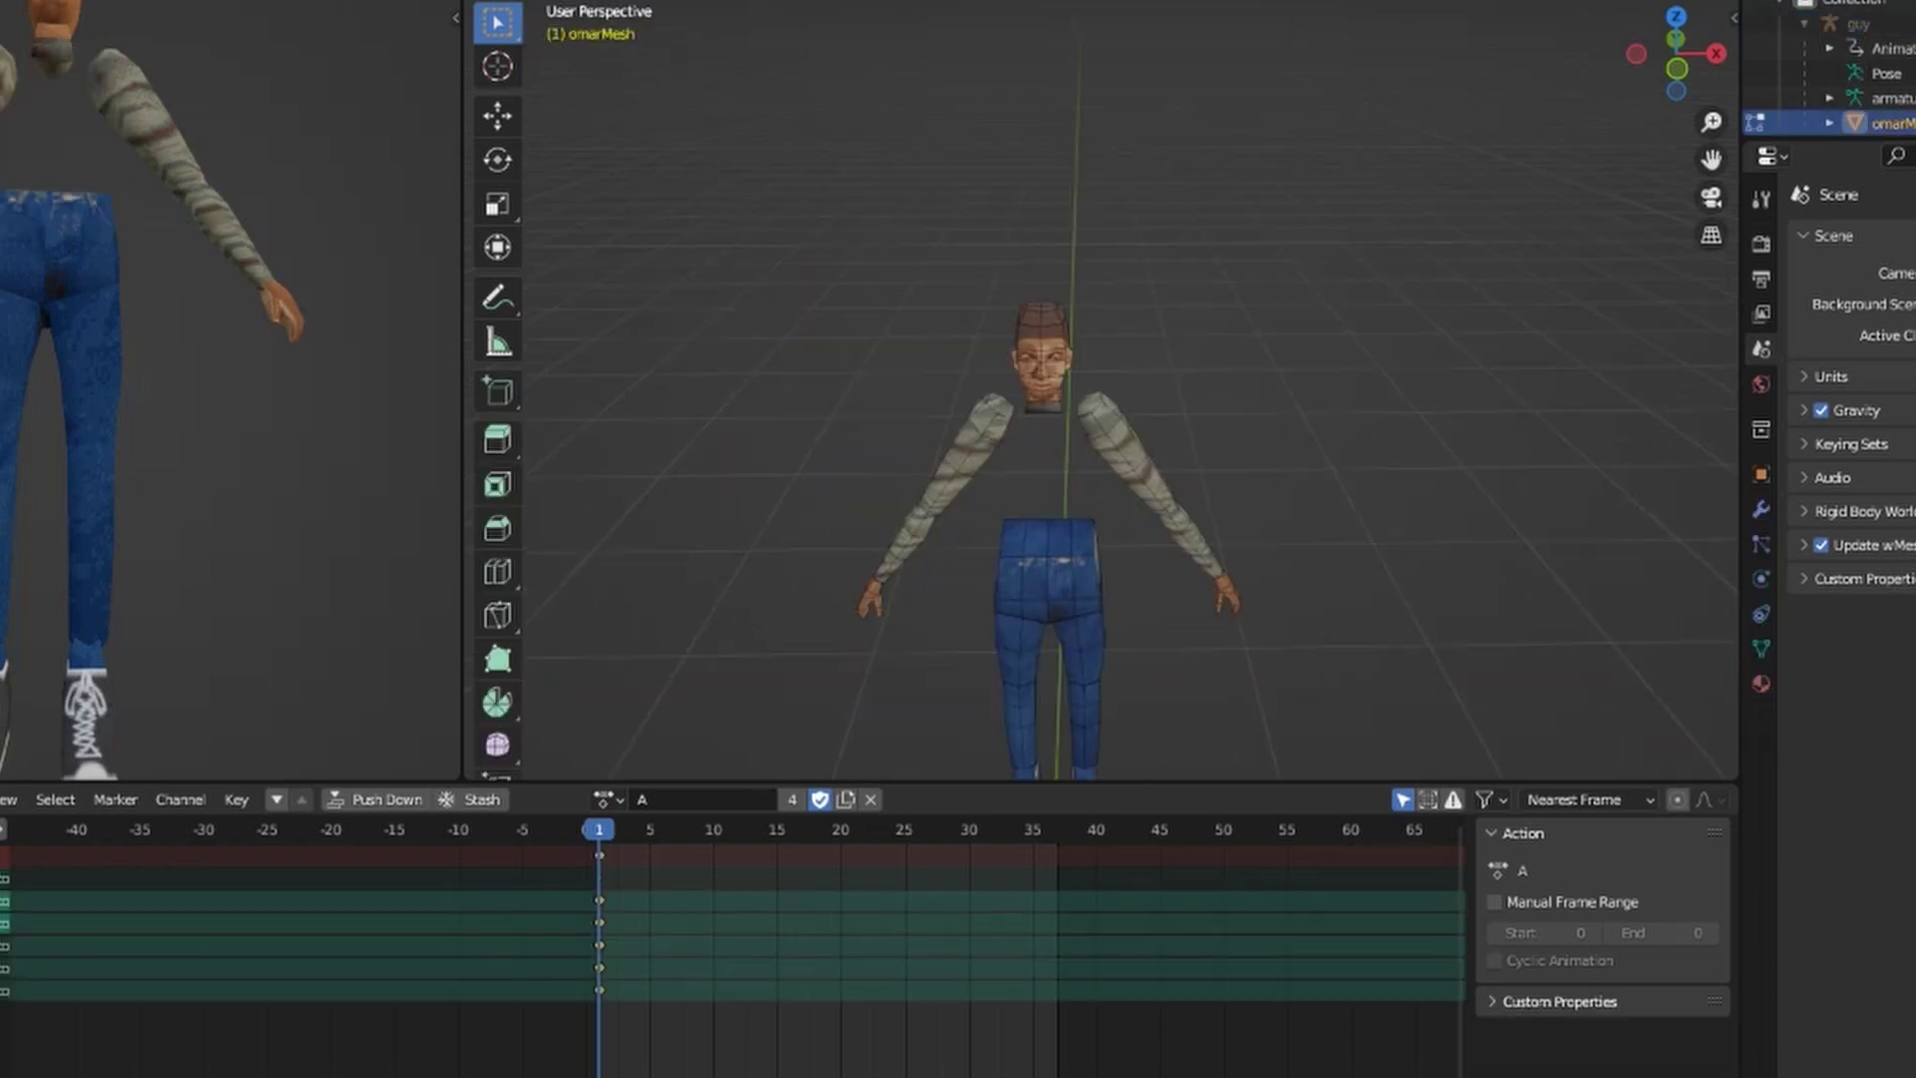
Step: Select the linked forearm and hand pieces and hide them
{"action": "scroll", "coordinate": [1098, 419], "scroll_direction": "up", "scroll_amount": 5}
{"action": "middle_click_drag", "start_coordinate": [1098, 399], "coordinate": [943, 464]}
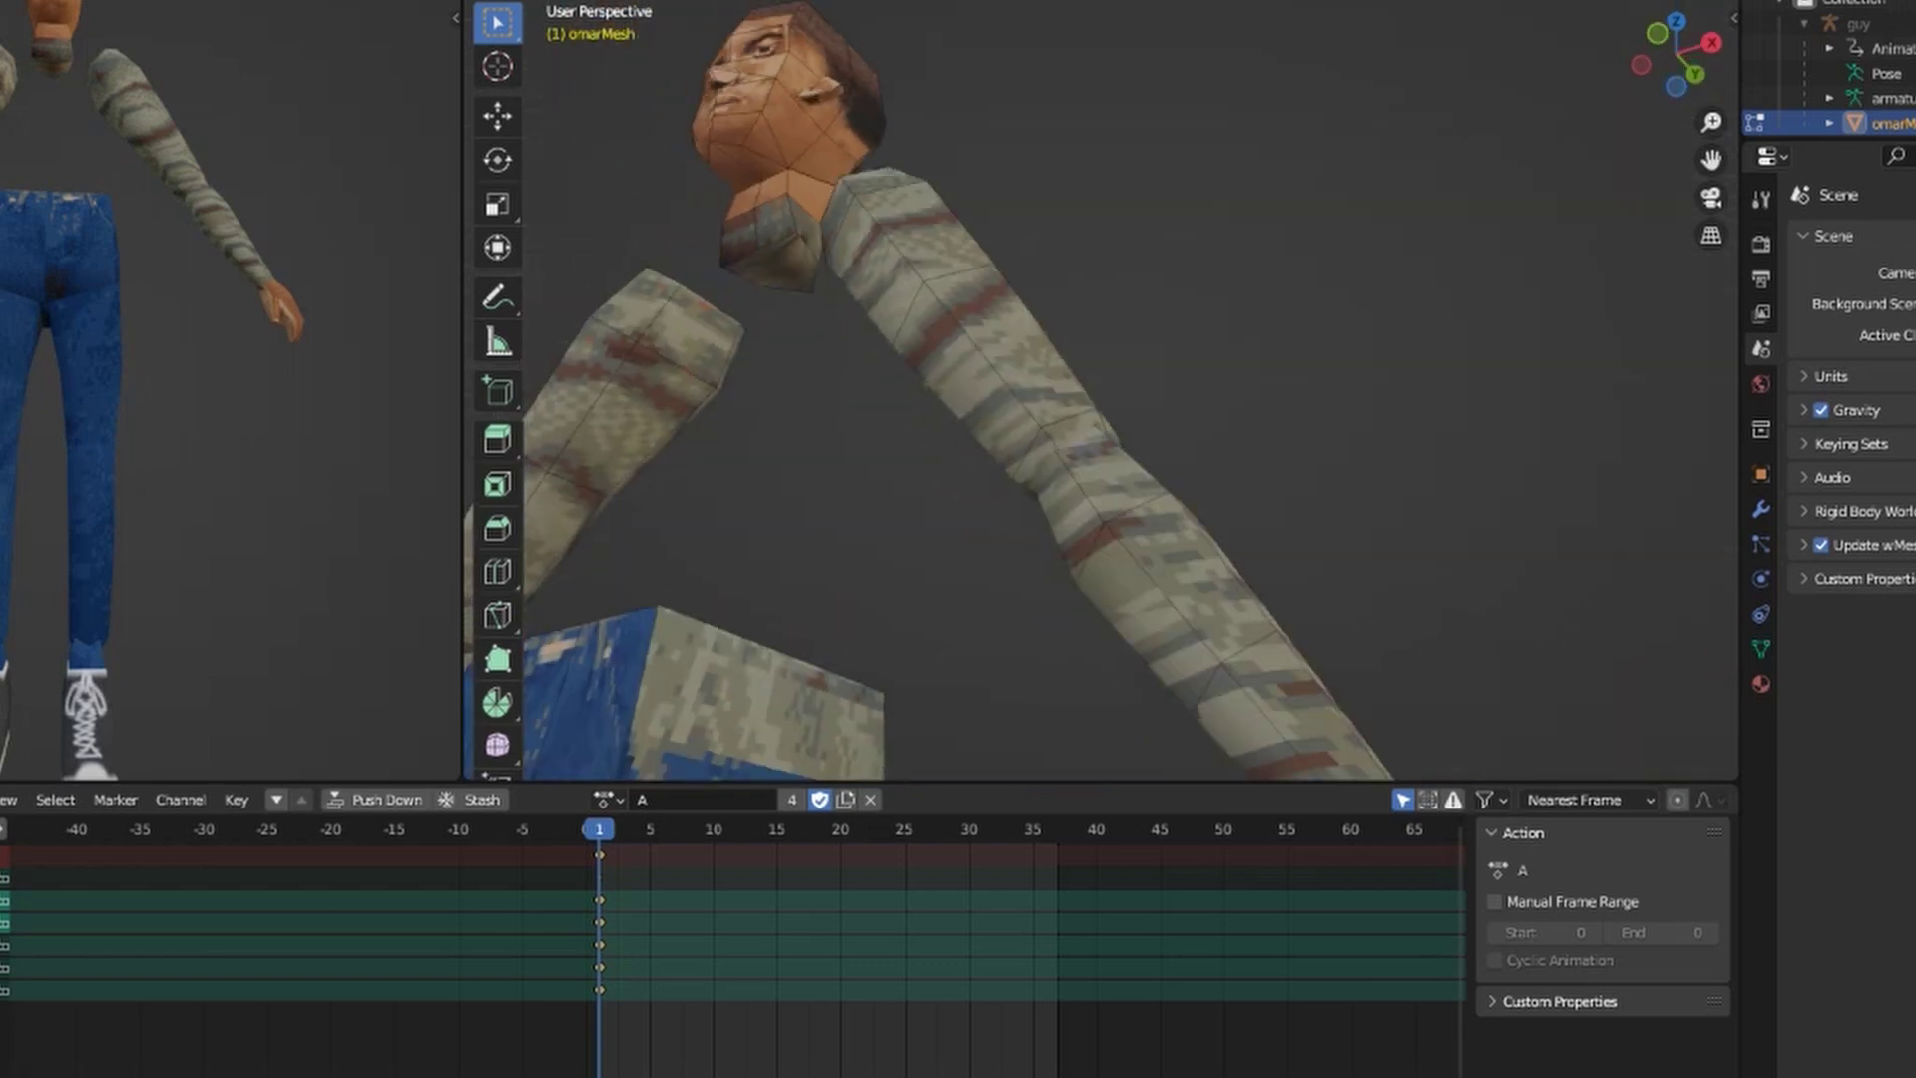
{"action": "key", "text": "ctrl+l"}
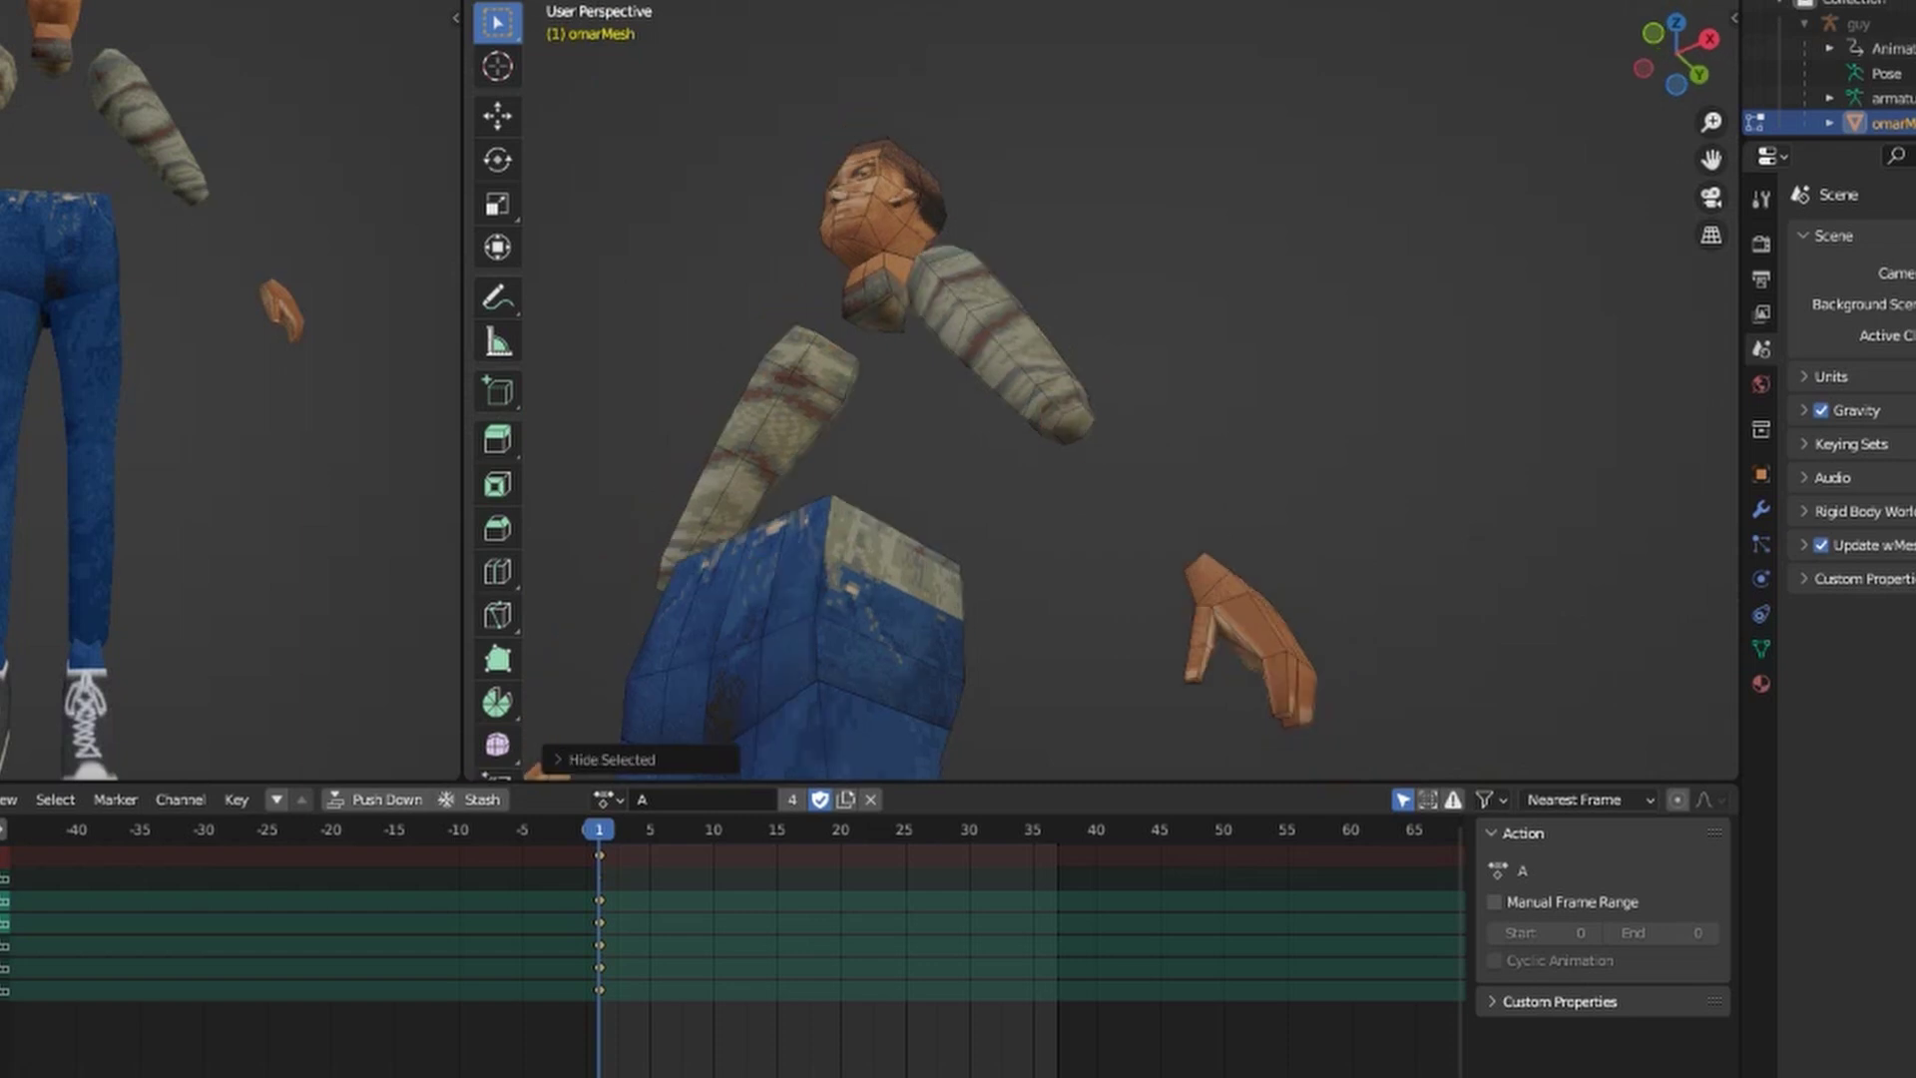
{"action": "key", "text": "h"}
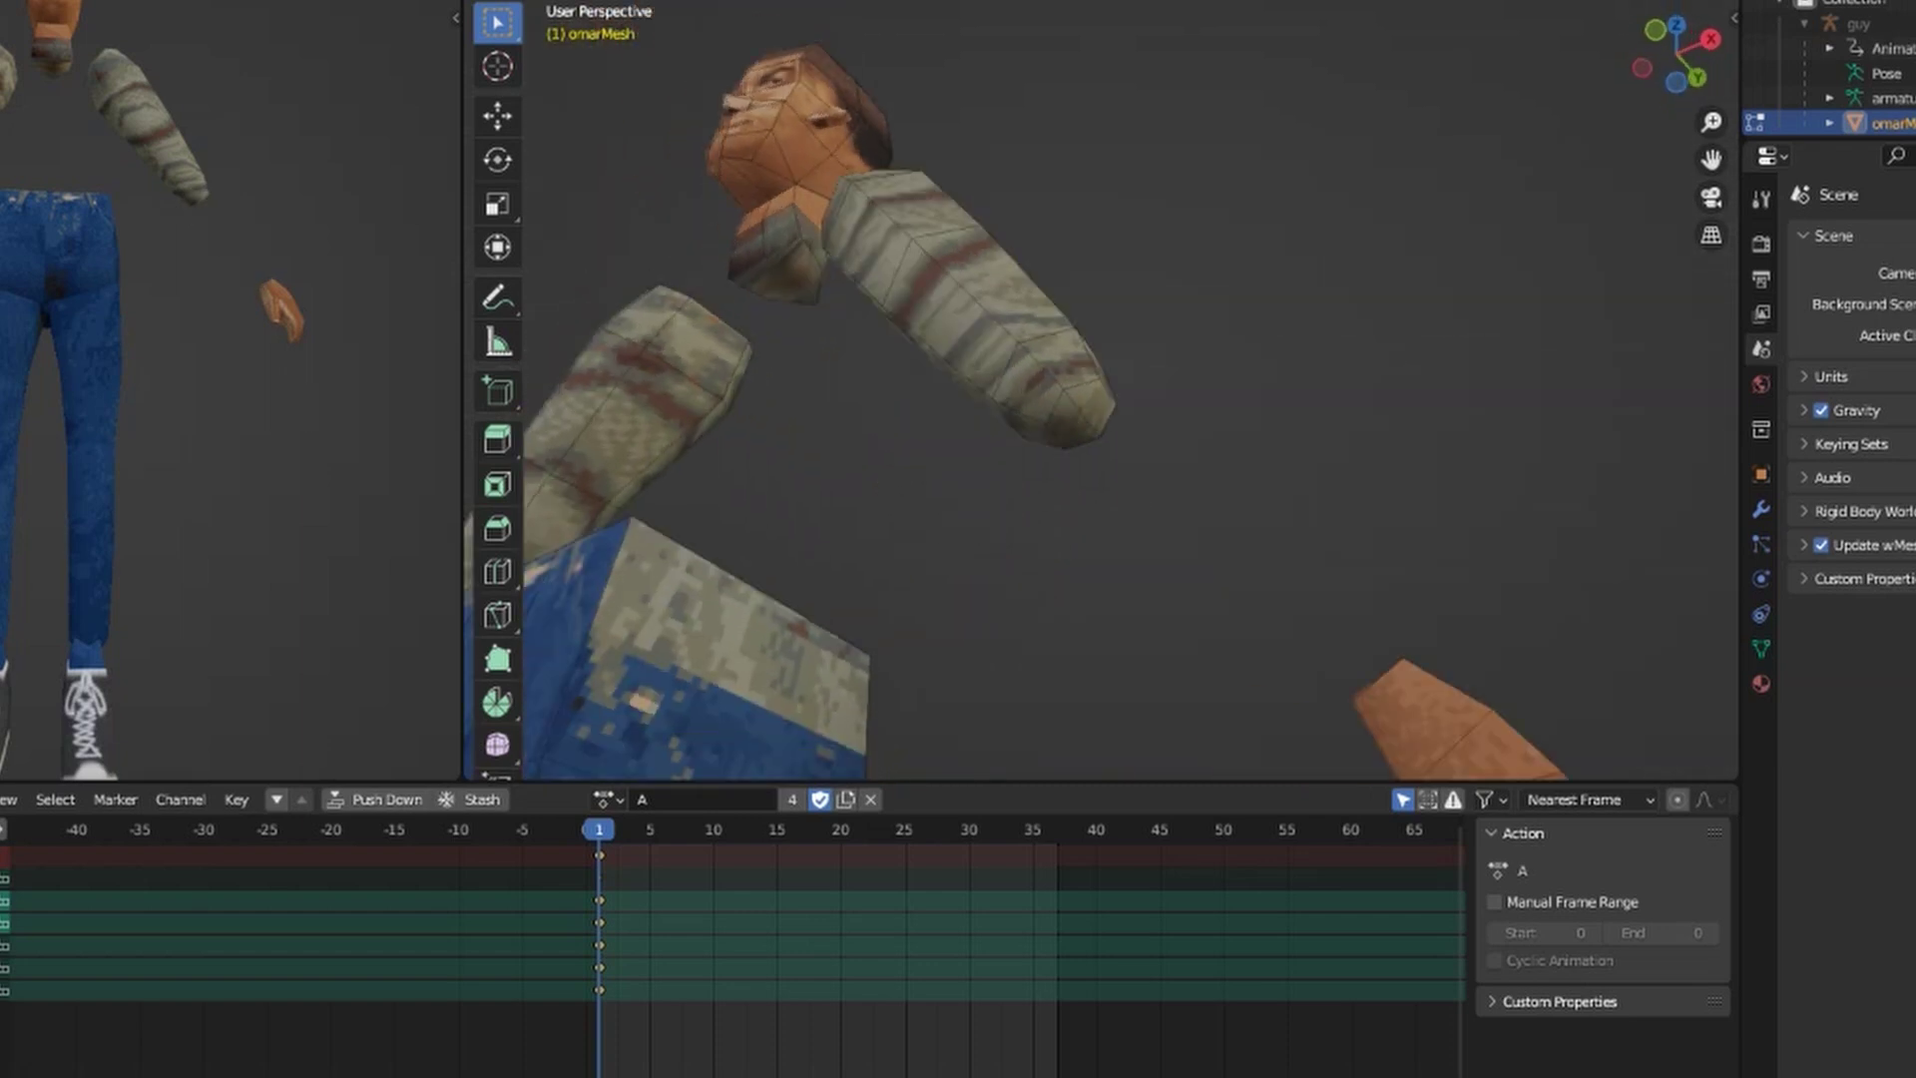
Step: Restore the hidden body parts and add a loop cut across the hip
{"action": "key", "text": "ctrl+z"}
{"action": "key", "text": "ctrl+z"}
{"action": "left_click", "coordinate": [1223, 339]}
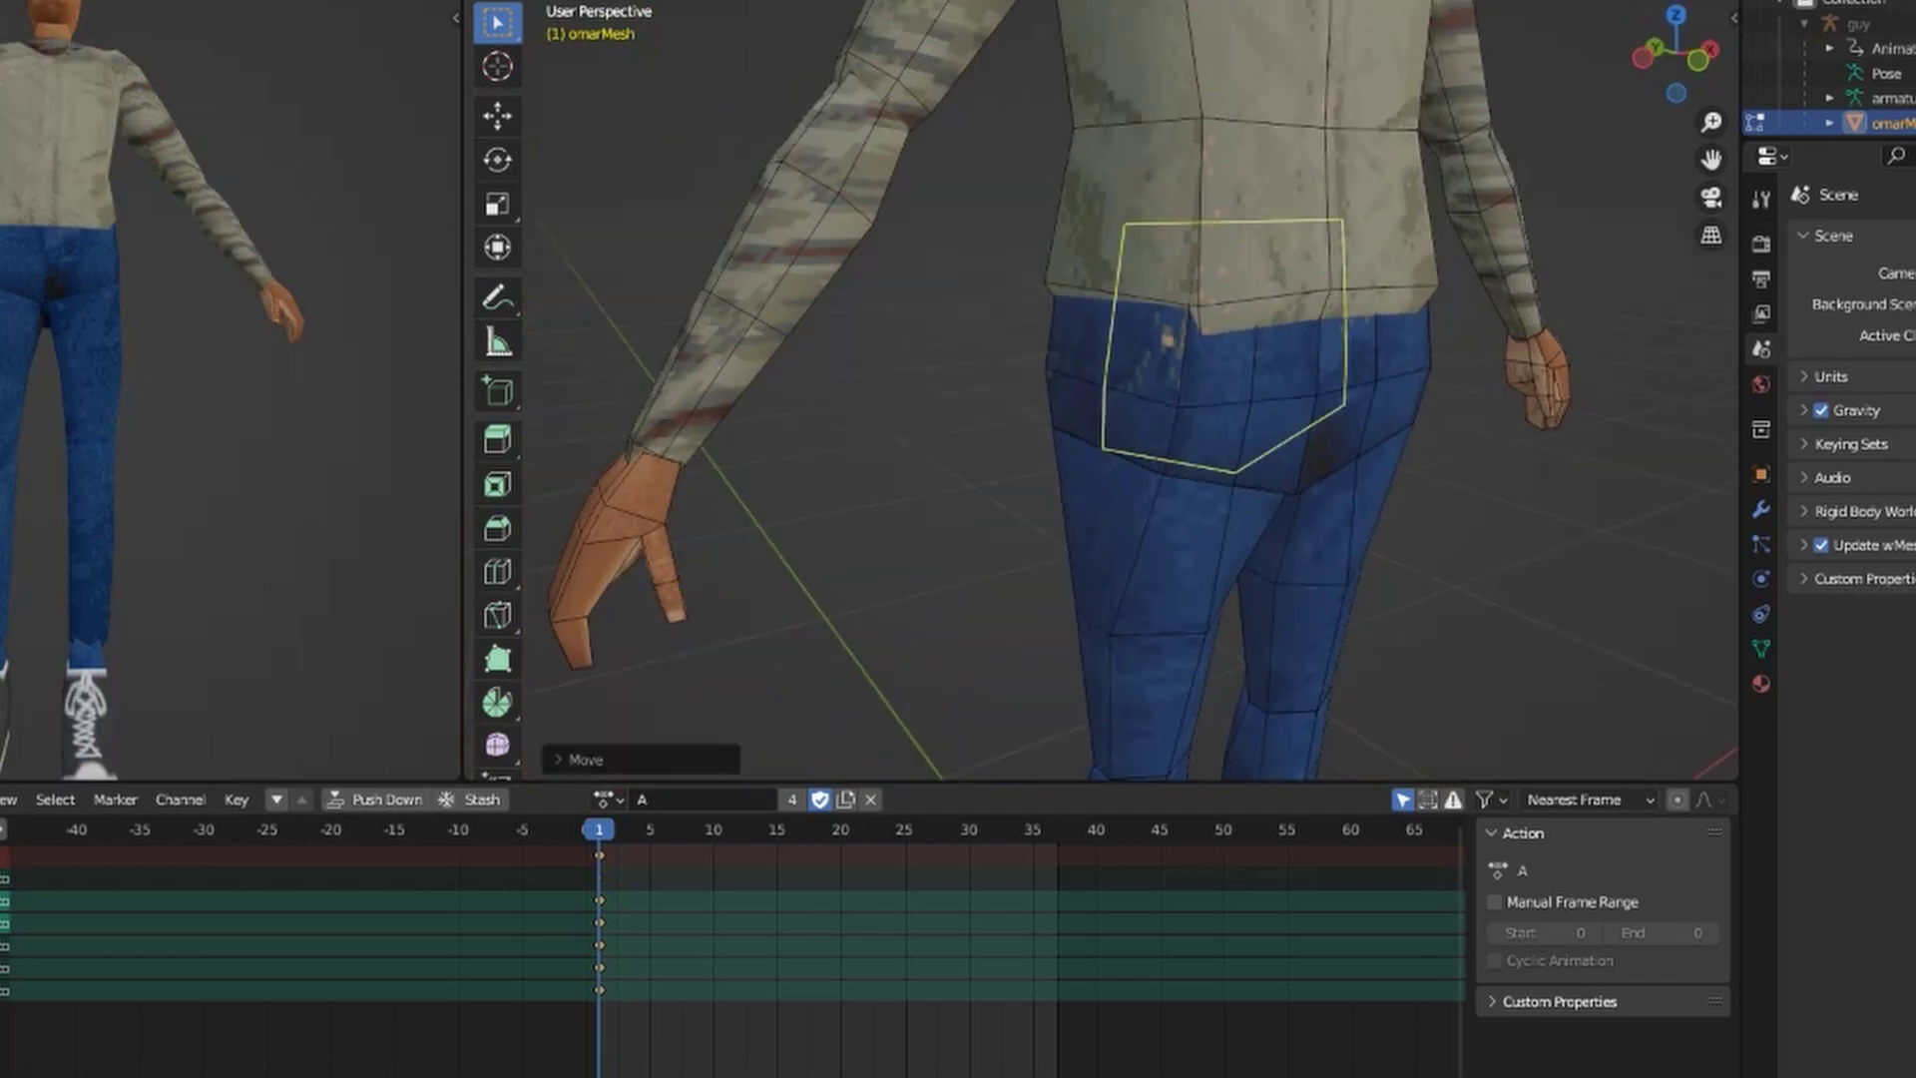
{"action": "left_click", "coordinate": [1101, 394]}
{"action": "middle_click_drag", "start_coordinate": [1101, 394], "coordinate": [1068, 394]}
Step: From behind the hips, delete the selected thigh faces
{"action": "middle_click_drag", "start_coordinate": [1247, 399], "coordinate": [1687, 410]}
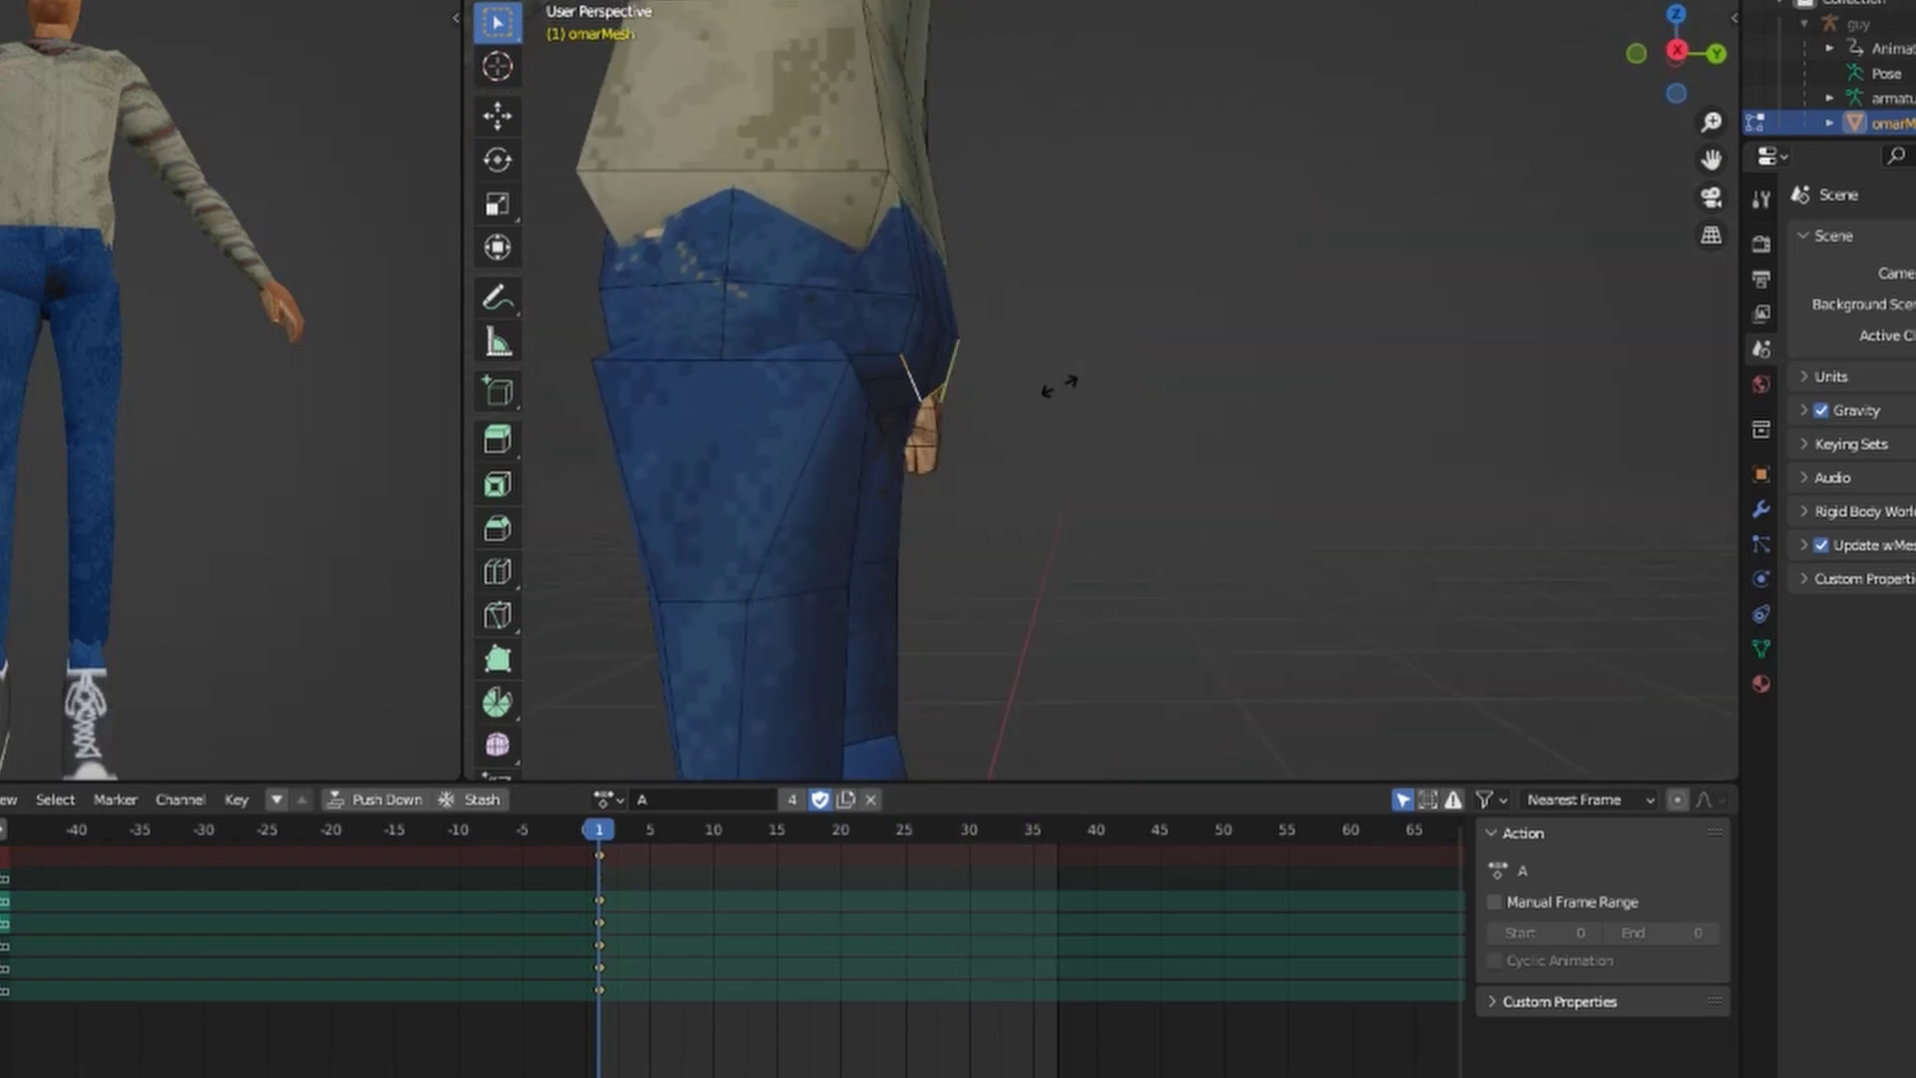
{"action": "mouse_move", "coordinate": [1059, 386]}
{"action": "middle_mouse_down"}
{"action": "mouse_move", "coordinate": [1117, 388]}
{"action": "mouse_move", "coordinate": [1058, 388]}
{"action": "middle_mouse_up"}
{"action": "left_click", "coordinate": [768, 529]}
{"action": "key", "text": "x"}
{"action": "scroll", "coordinate": [1117, 389], "scroll_direction": "up", "scroll_amount": 3}
Step: Select the whole linked thigh piece and hide it
{"action": "left_click", "coordinate": [1028, 280]}
{"action": "left_click", "coordinate": [1092, 295], "text": "shift"}
{"action": "left_click", "coordinate": [904, 392]}
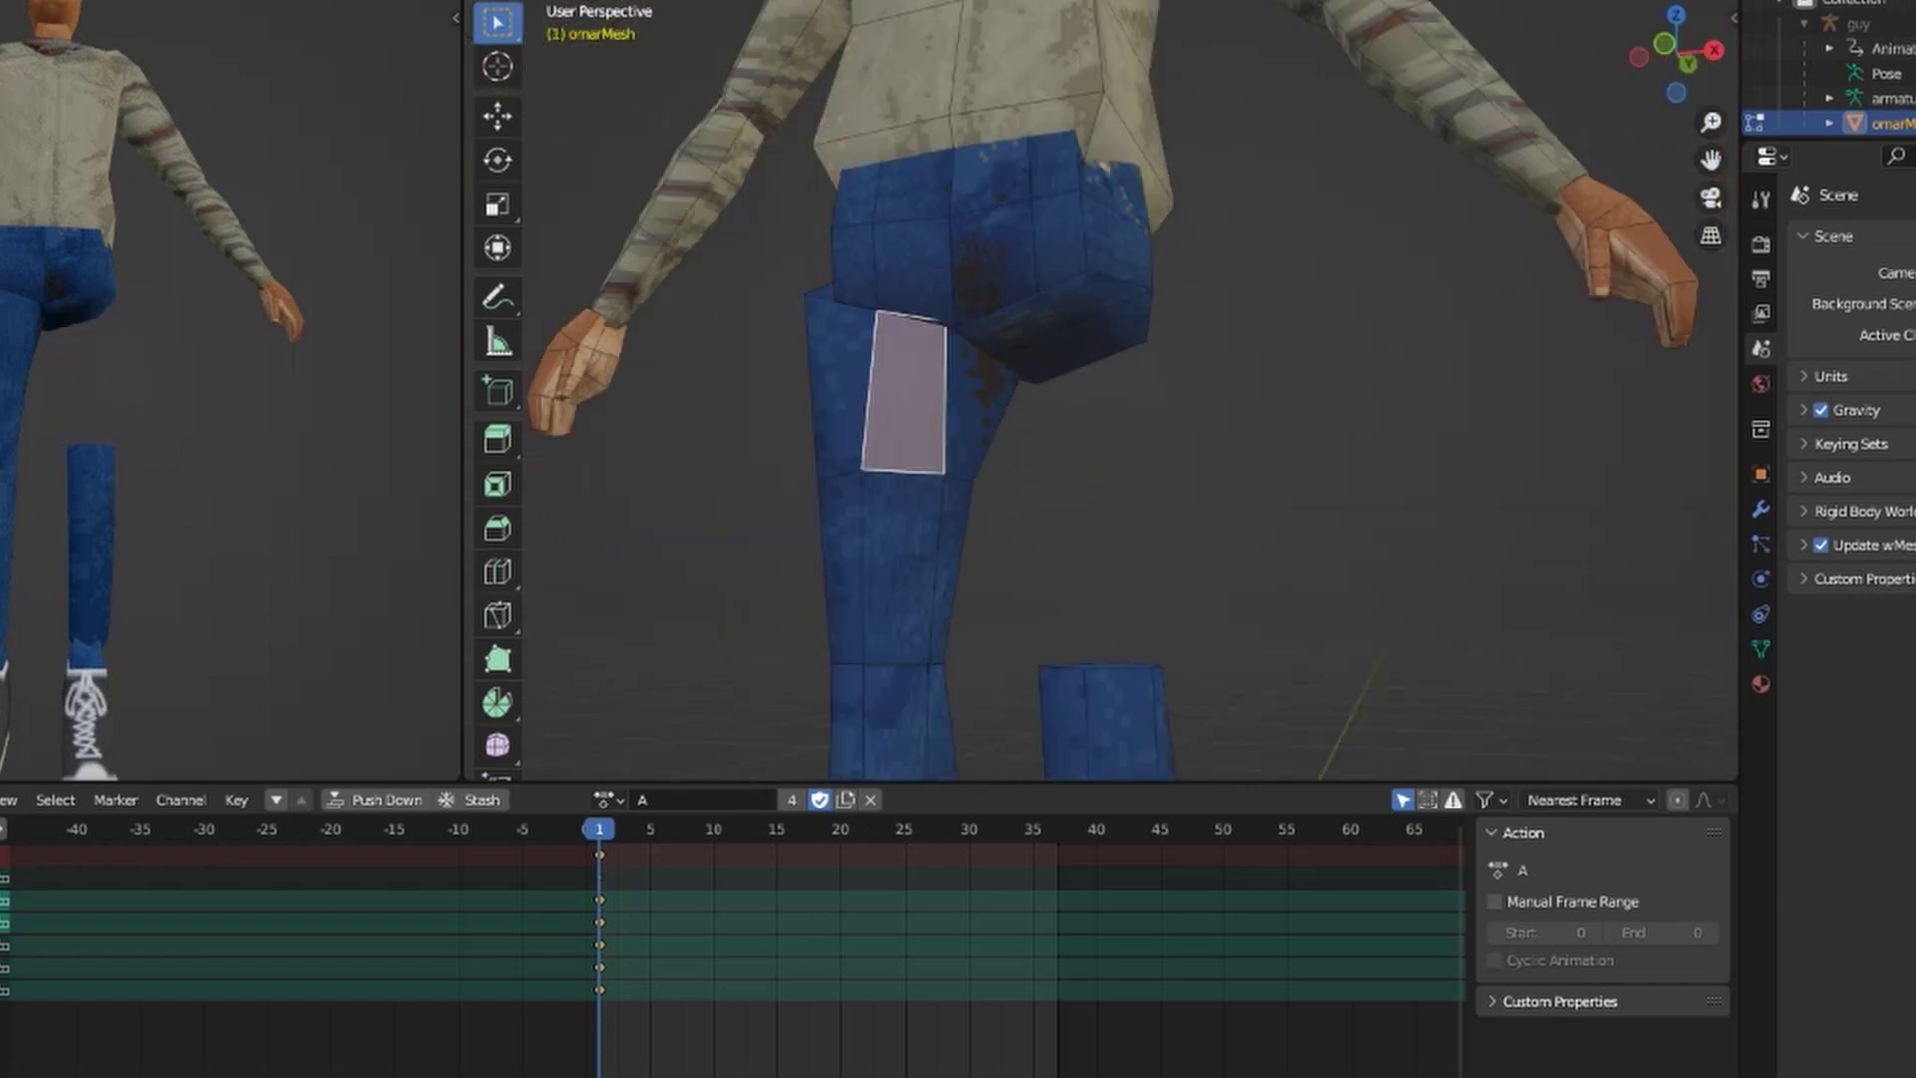
{"action": "key", "text": "ctrl+l"}
{"action": "key", "text": "h"}
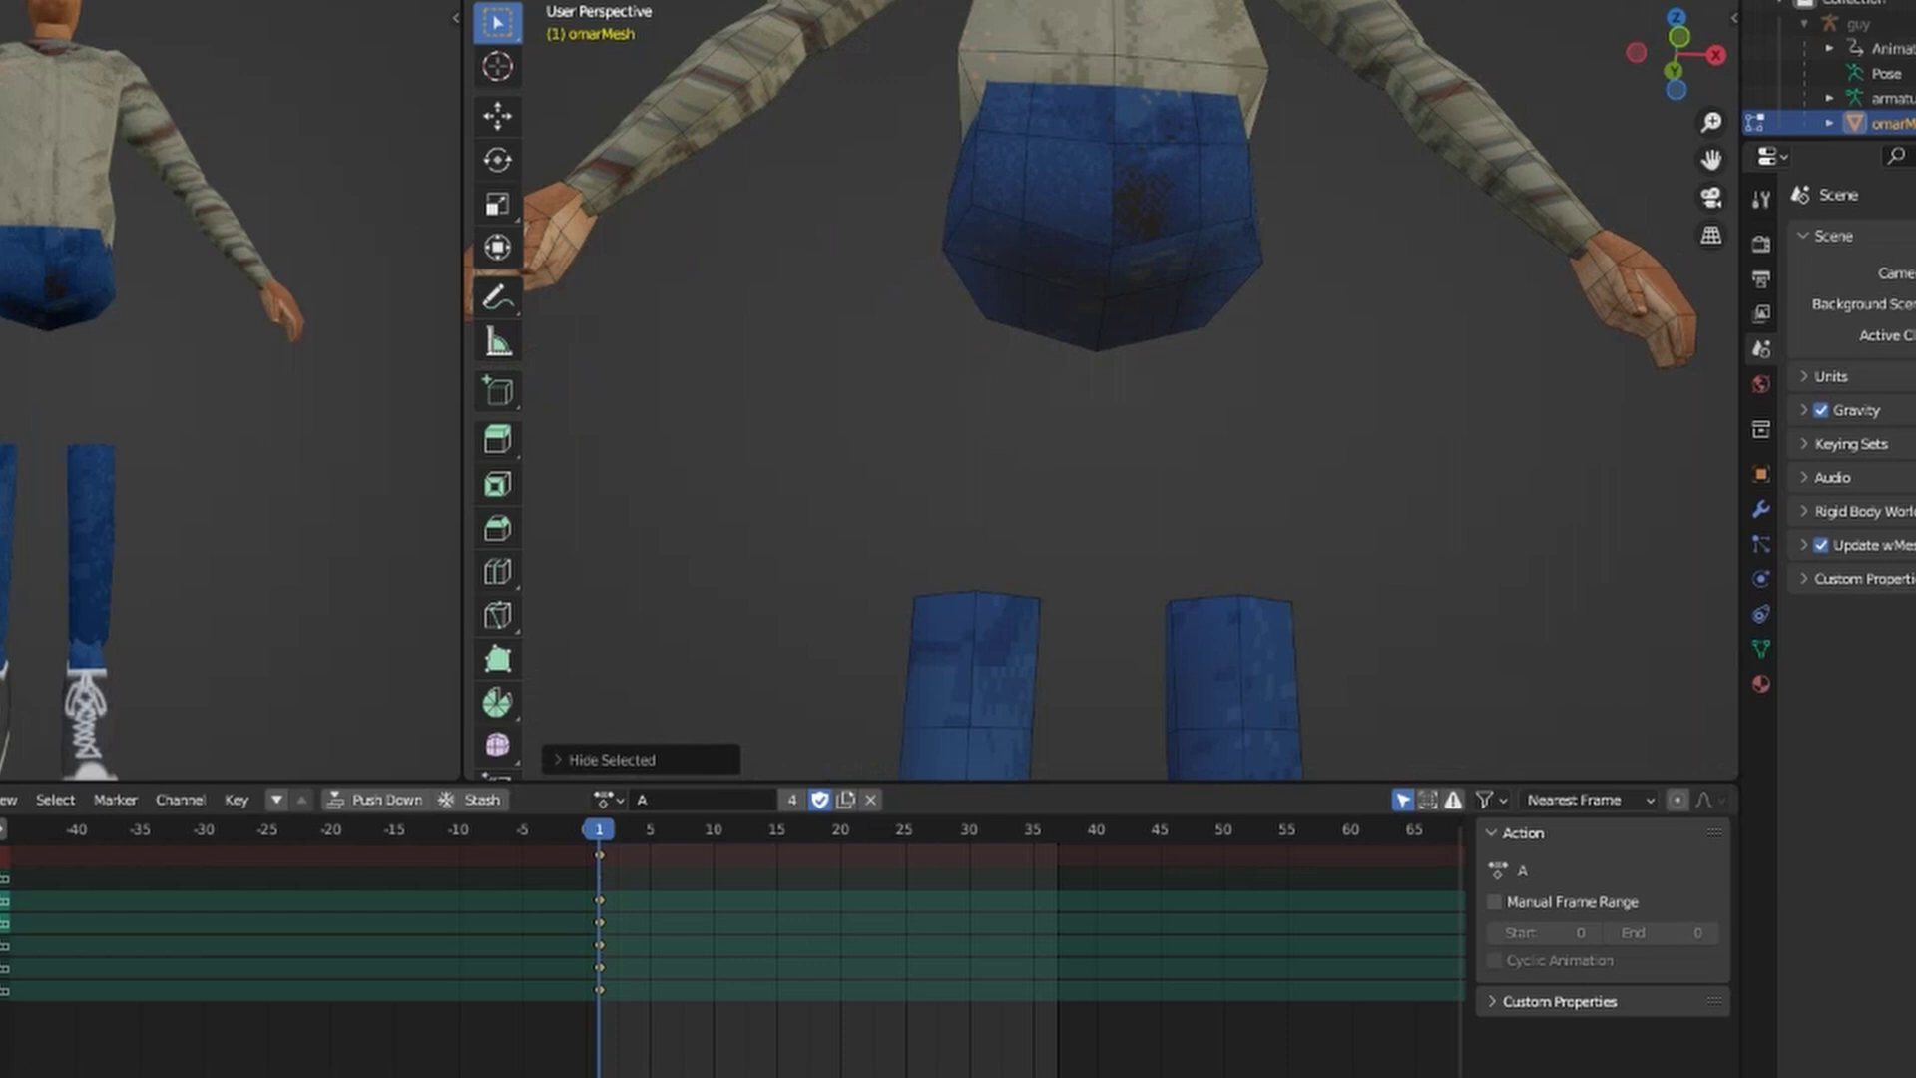
{"action": "middle_click_drag", "start_coordinate": [1148, 359], "coordinate": [998, 280]}
Step: In front view, select both linked thigh pieces and delete them
{"action": "key", "text": "KP_1"}
{"action": "scroll", "coordinate": [1098, 400], "scroll_direction": "down", "scroll_amount": 3}
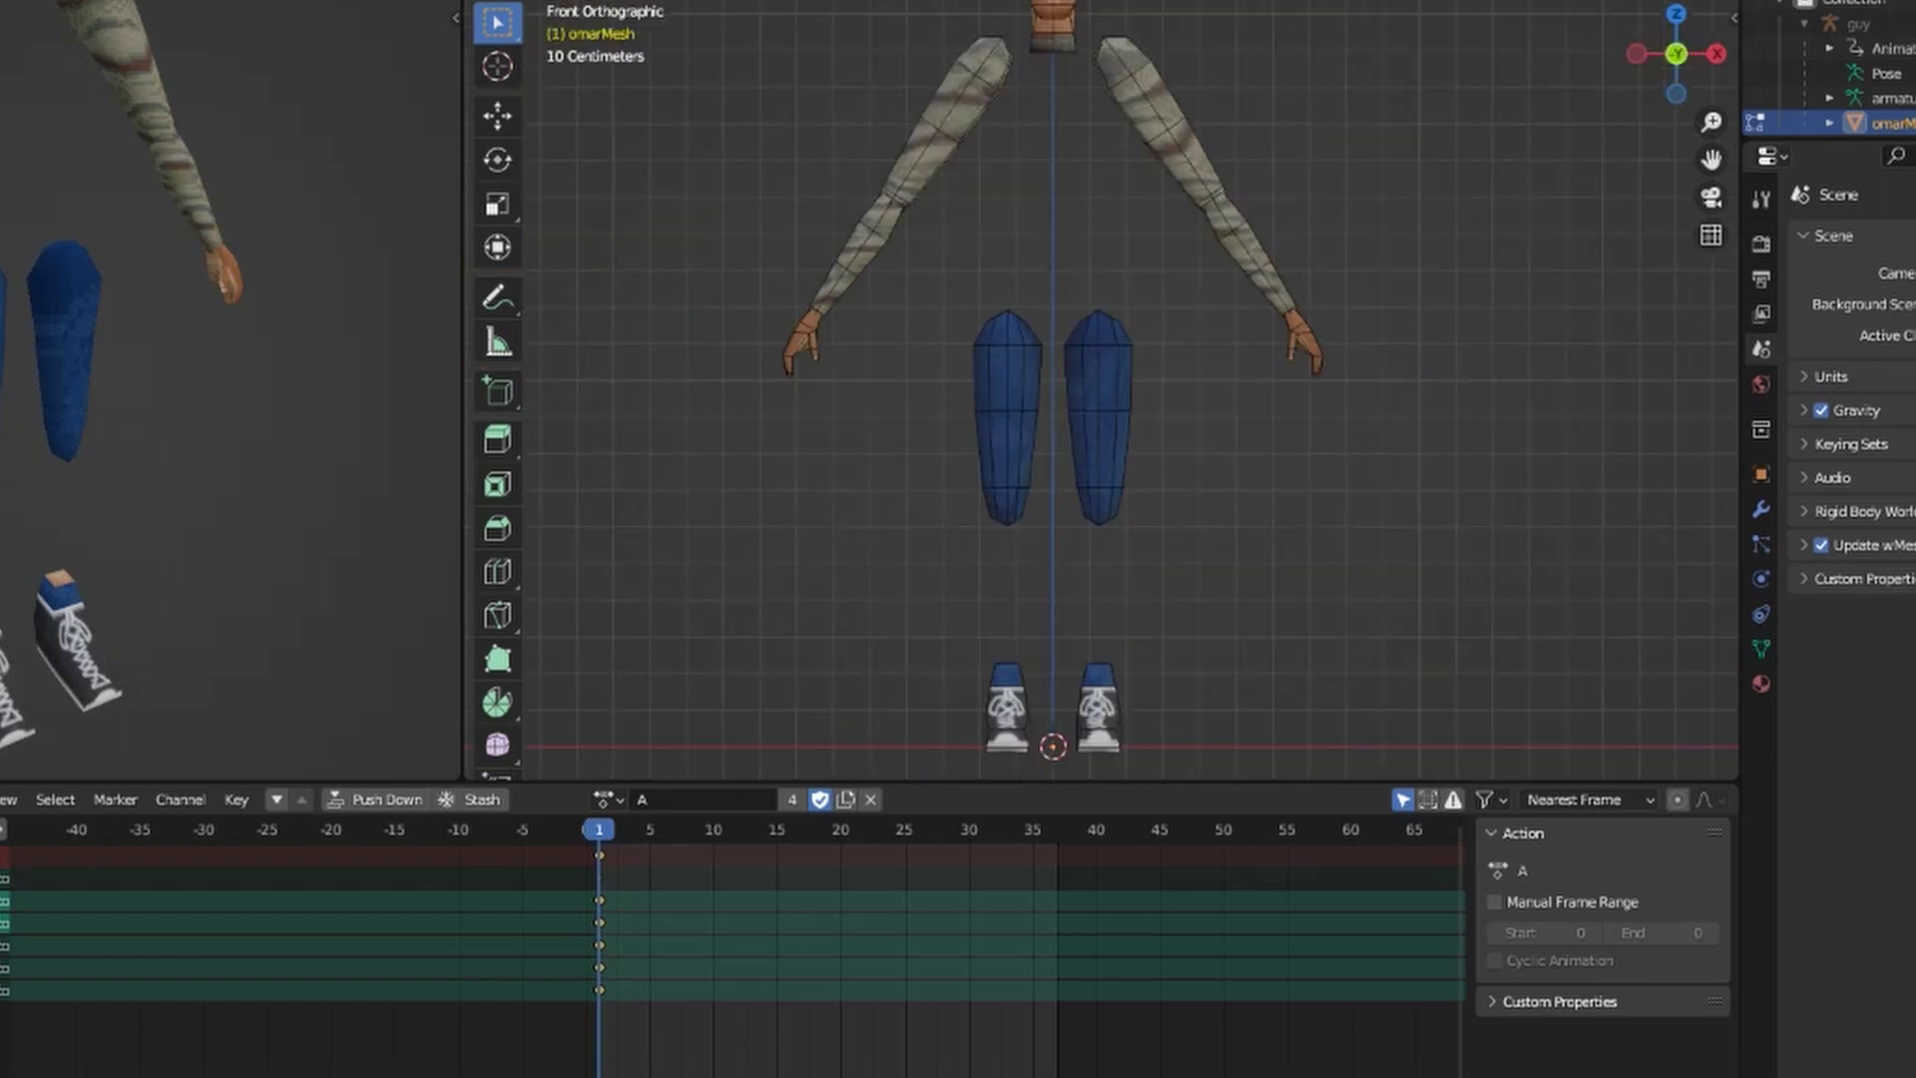
{"action": "key", "text": "l"}
{"action": "key", "text": "l"}
{"action": "key", "text": "Delete"}
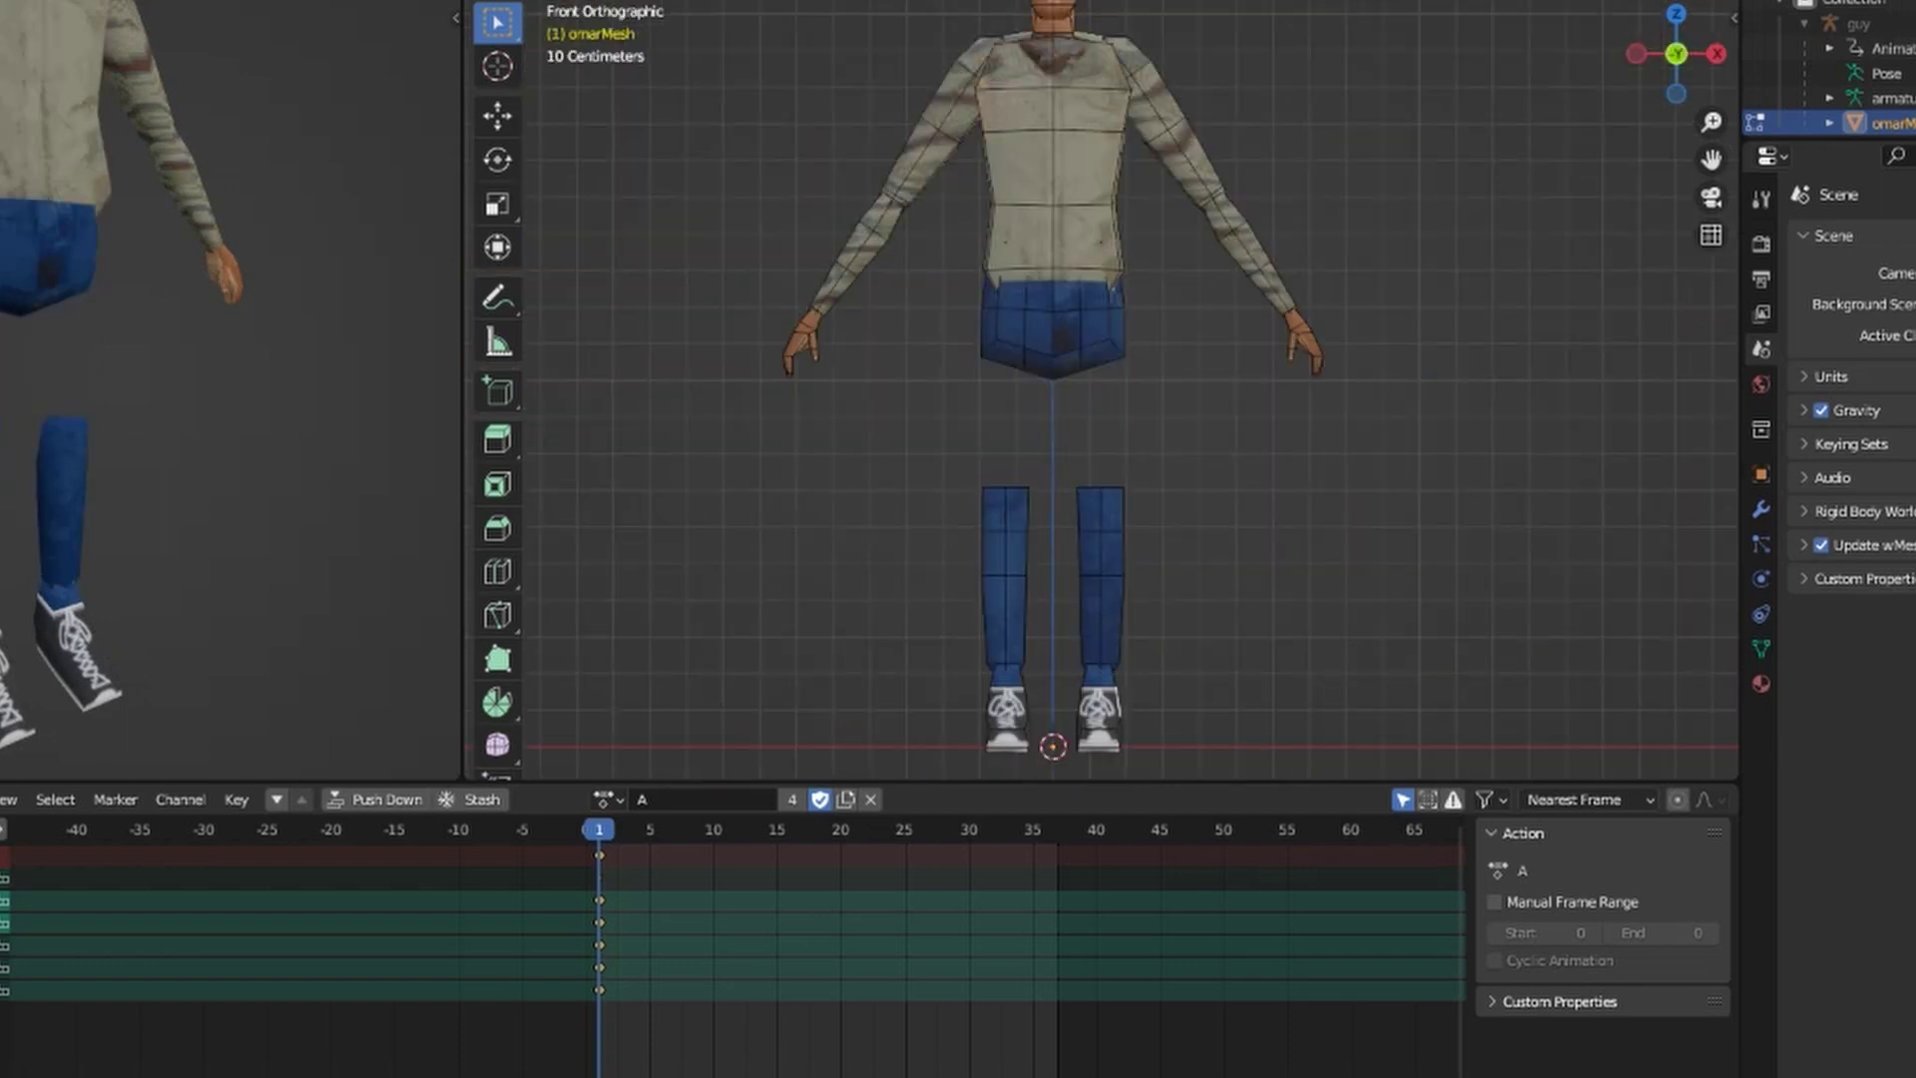
Step: Hide the shoes and inspect the legs from a low perspective angle
{"action": "key", "text": "h"}
{"action": "middle_click_drag", "start_coordinate": [1098, 399], "coordinate": [998, 360]}
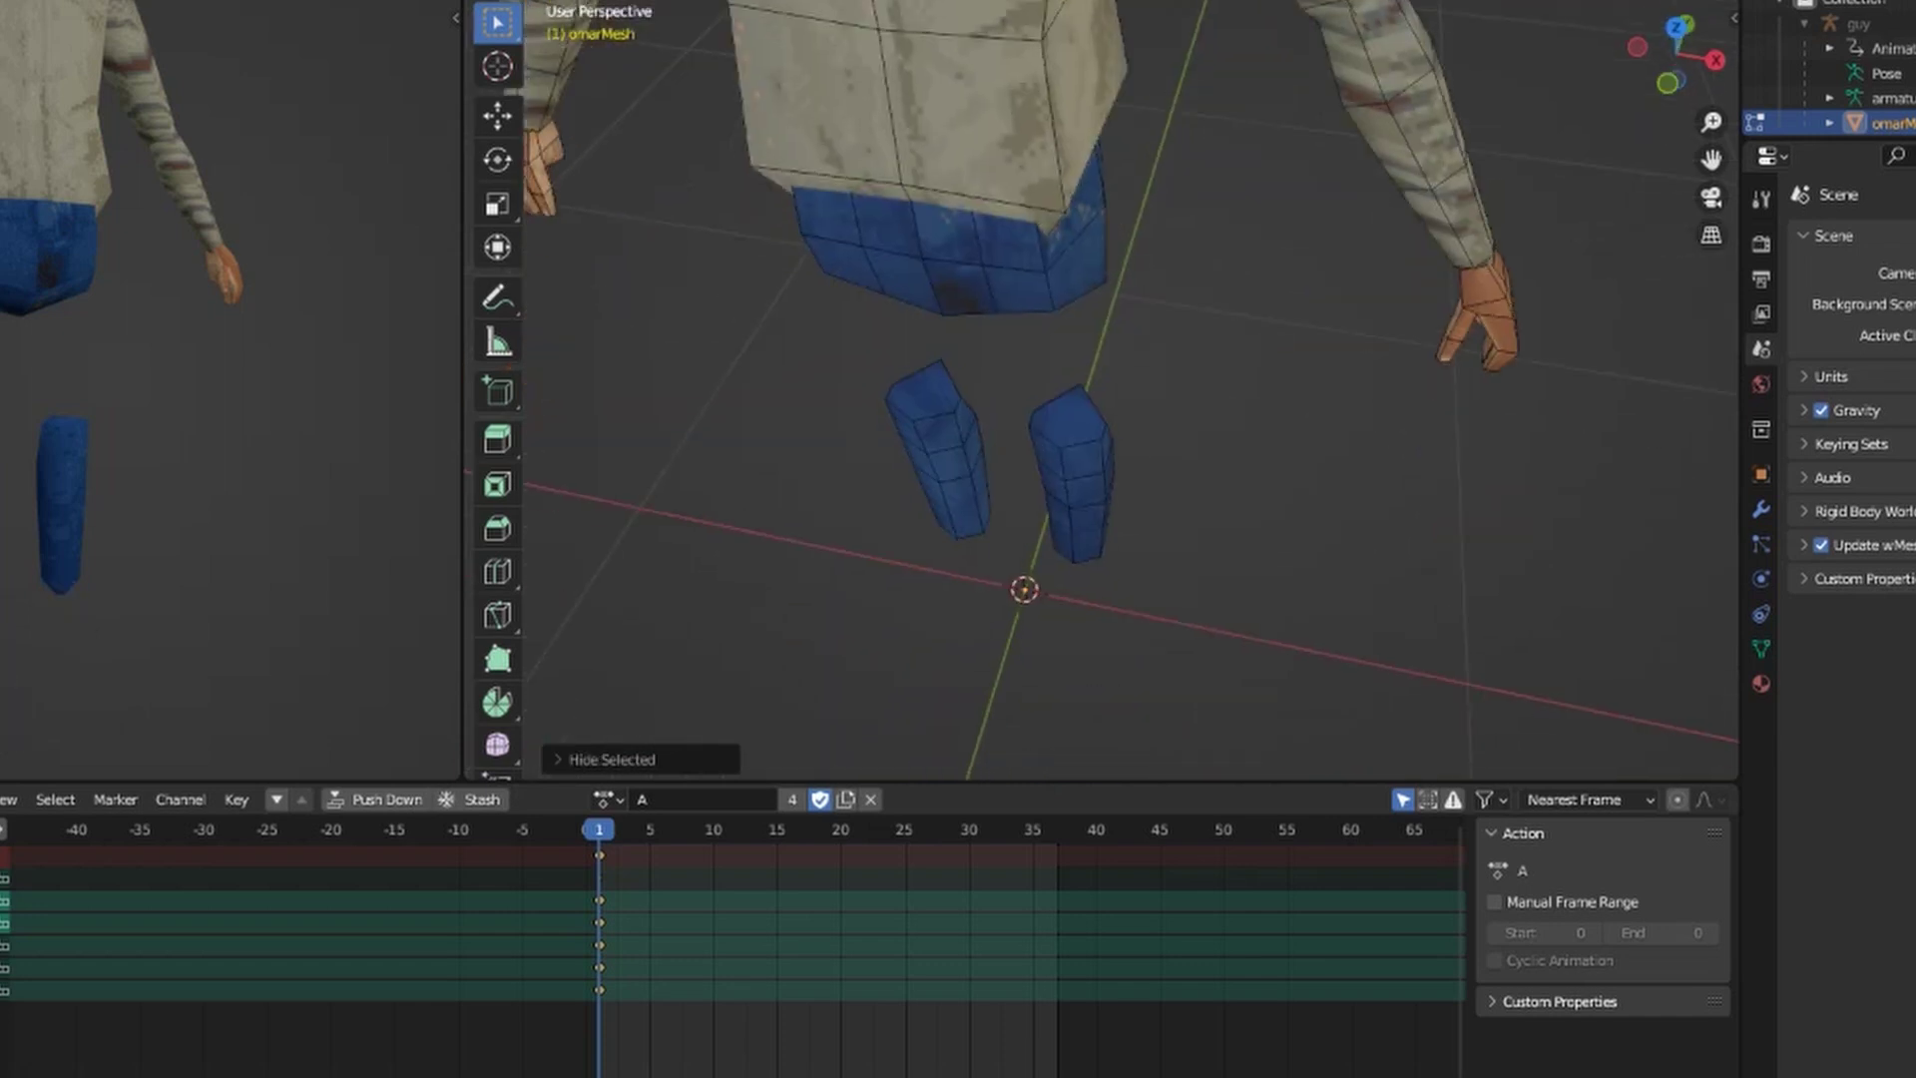
{"action": "scroll", "coordinate": [998, 400], "scroll_direction": "up", "scroll_amount": 3}
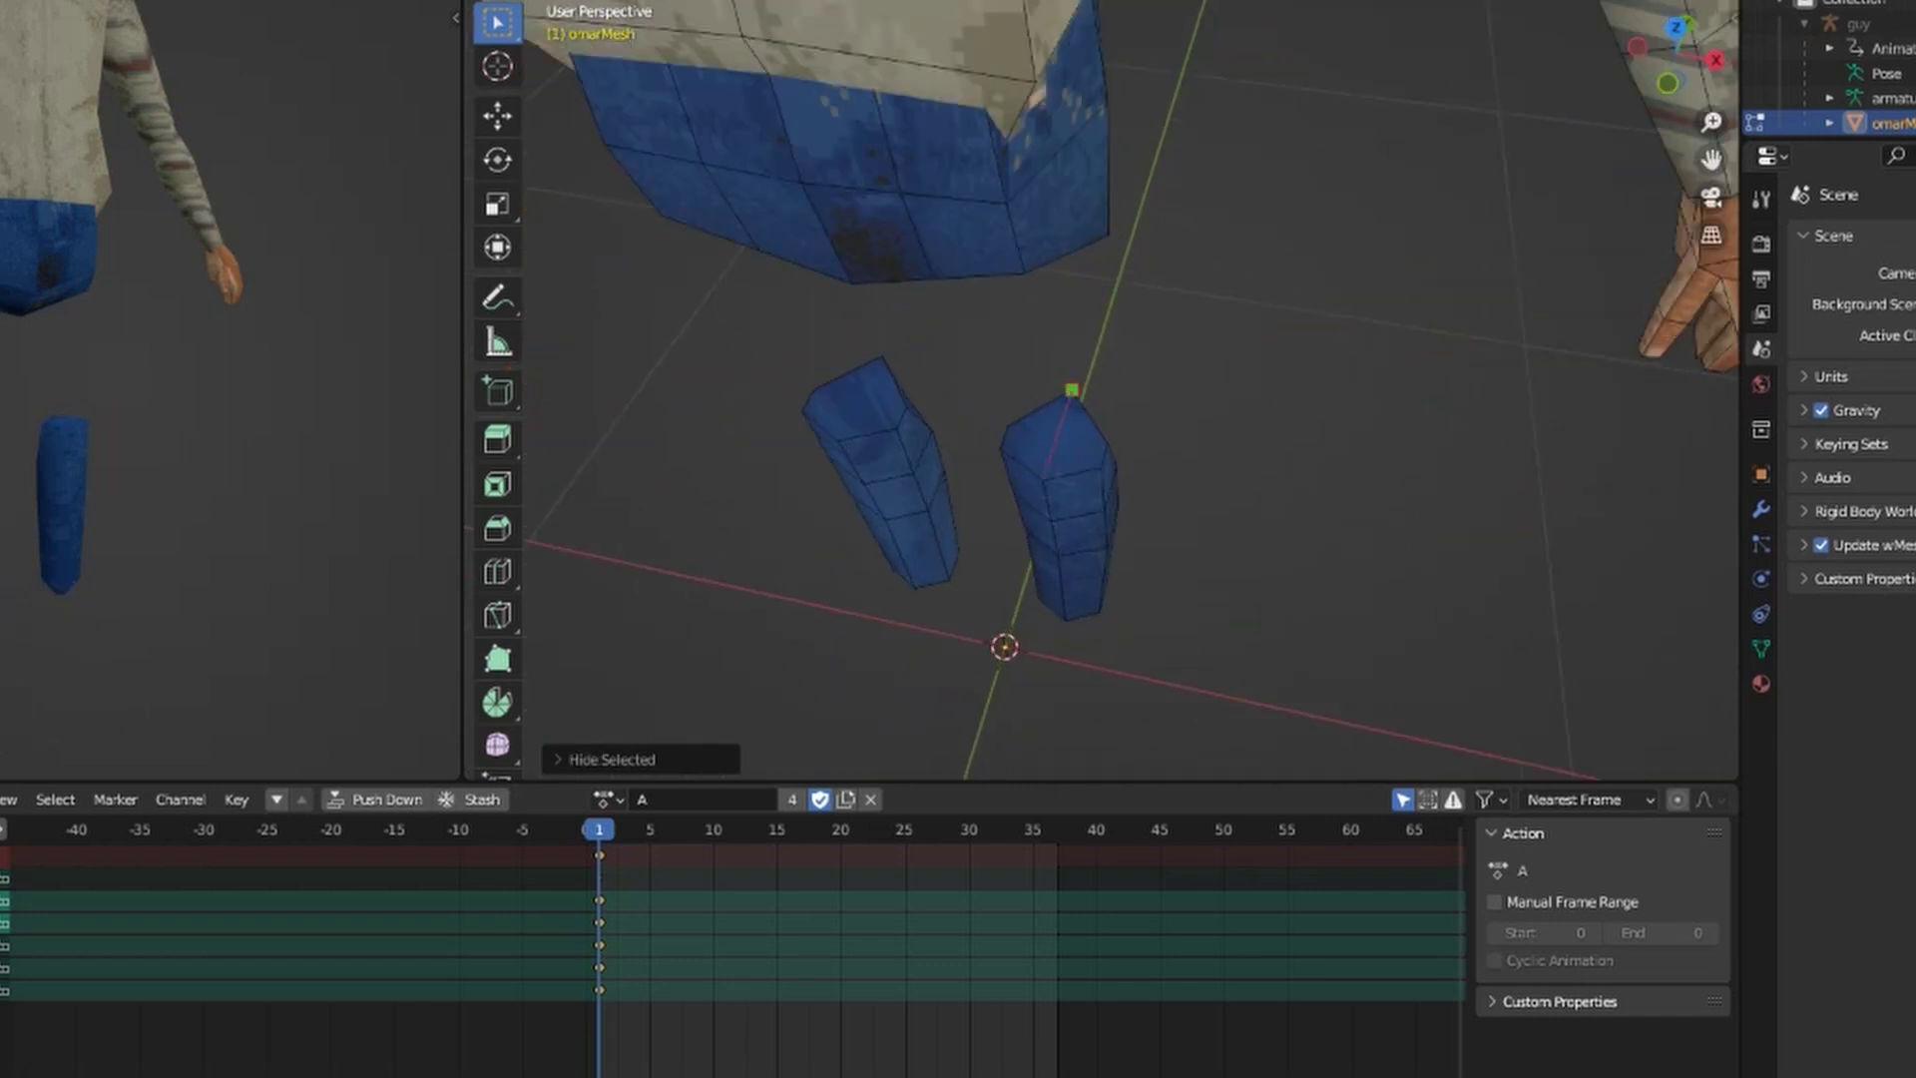
{"action": "middle_click_drag", "start_coordinate": [848, 579], "coordinate": [789, 359]}
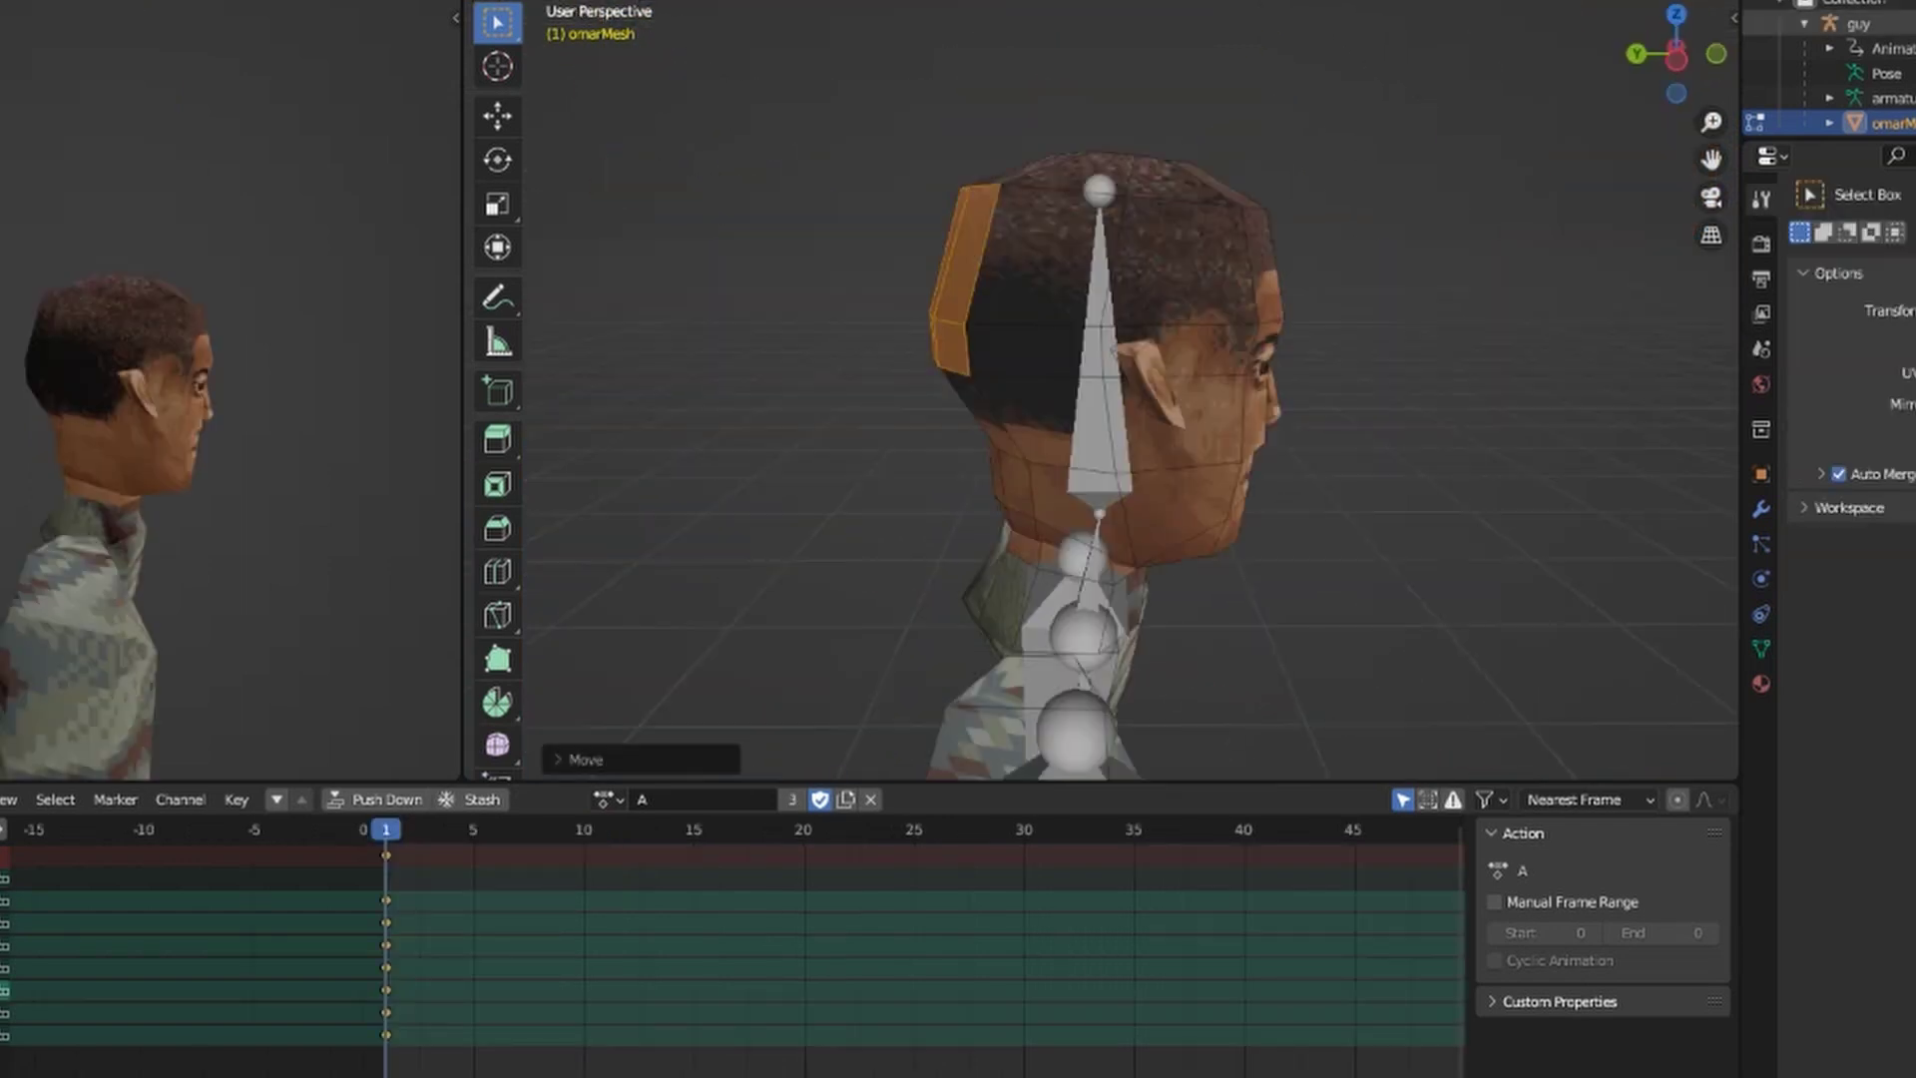
Step: Push the selected back-of-head face along the Y axis to reshape the head
{"action": "middle_click_drag", "start_coordinate": [899, 449], "coordinate": [1198, 429]}
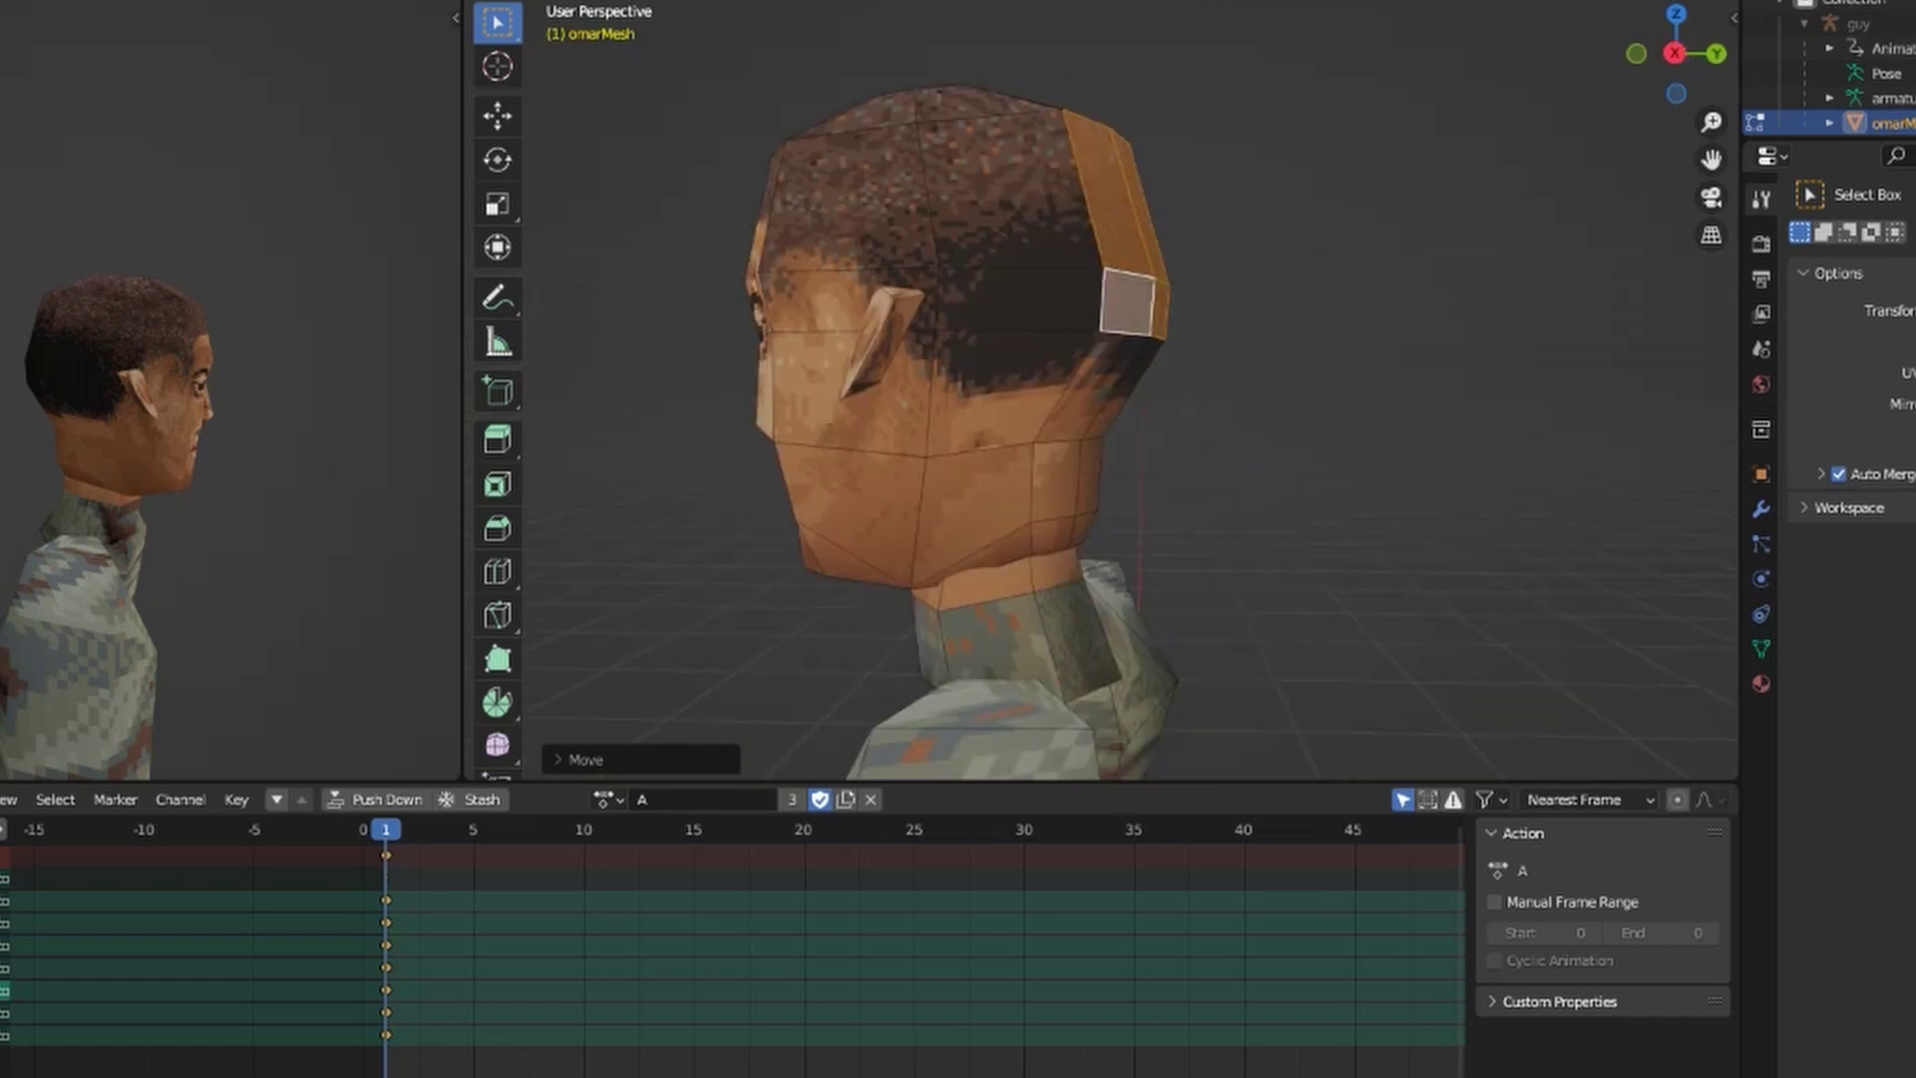
{"action": "key", "text": "g"}
{"action": "key", "text": "y"}
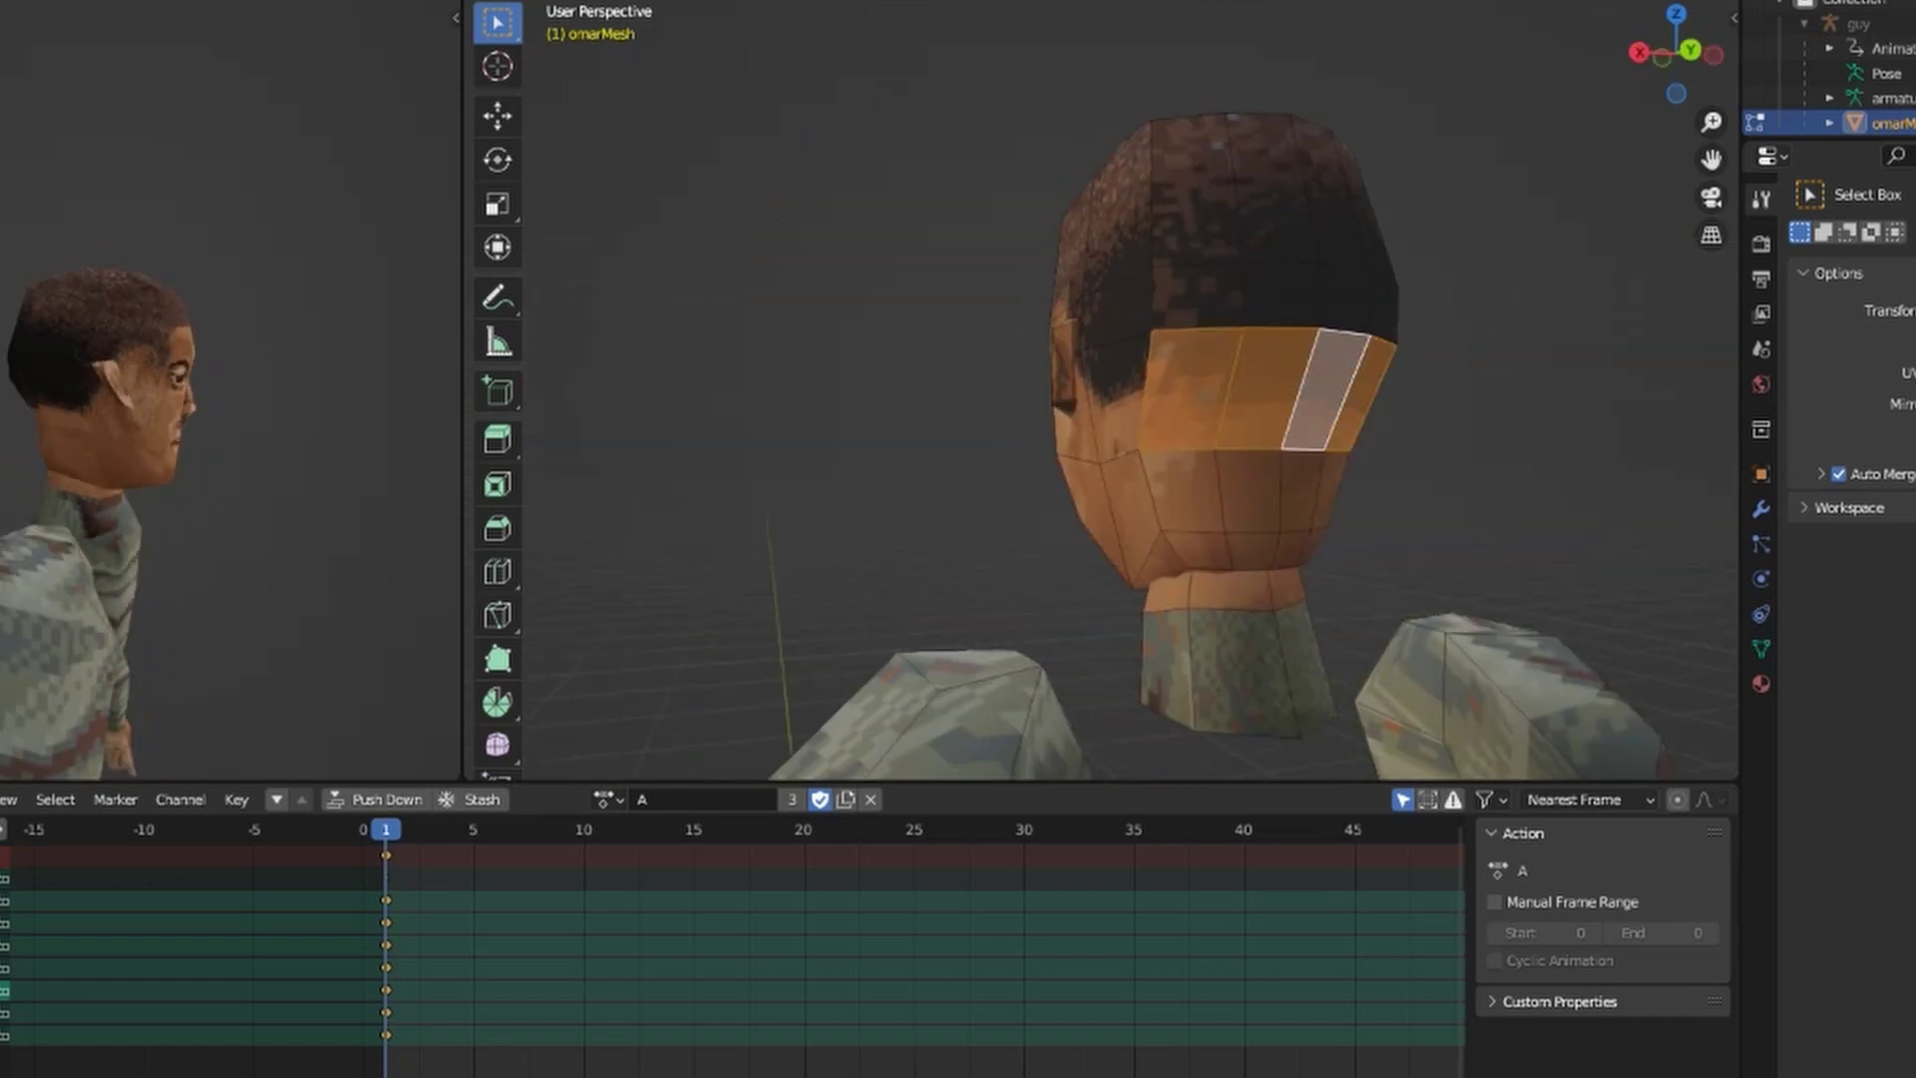
{"action": "middle_click_drag", "start_coordinate": [998, 449], "coordinate": [1117, 449]}
{"action": "key", "text": "Return"}
Step: Dissolve the selected chin edge for a sharper profile
{"action": "middle_click_drag", "start_coordinate": [998, 449], "coordinate": [1138, 439]}
{"action": "scroll", "coordinate": [1028, 447], "scroll_direction": "up", "scroll_amount": 3}
{"action": "key", "text": "ctrl+x"}
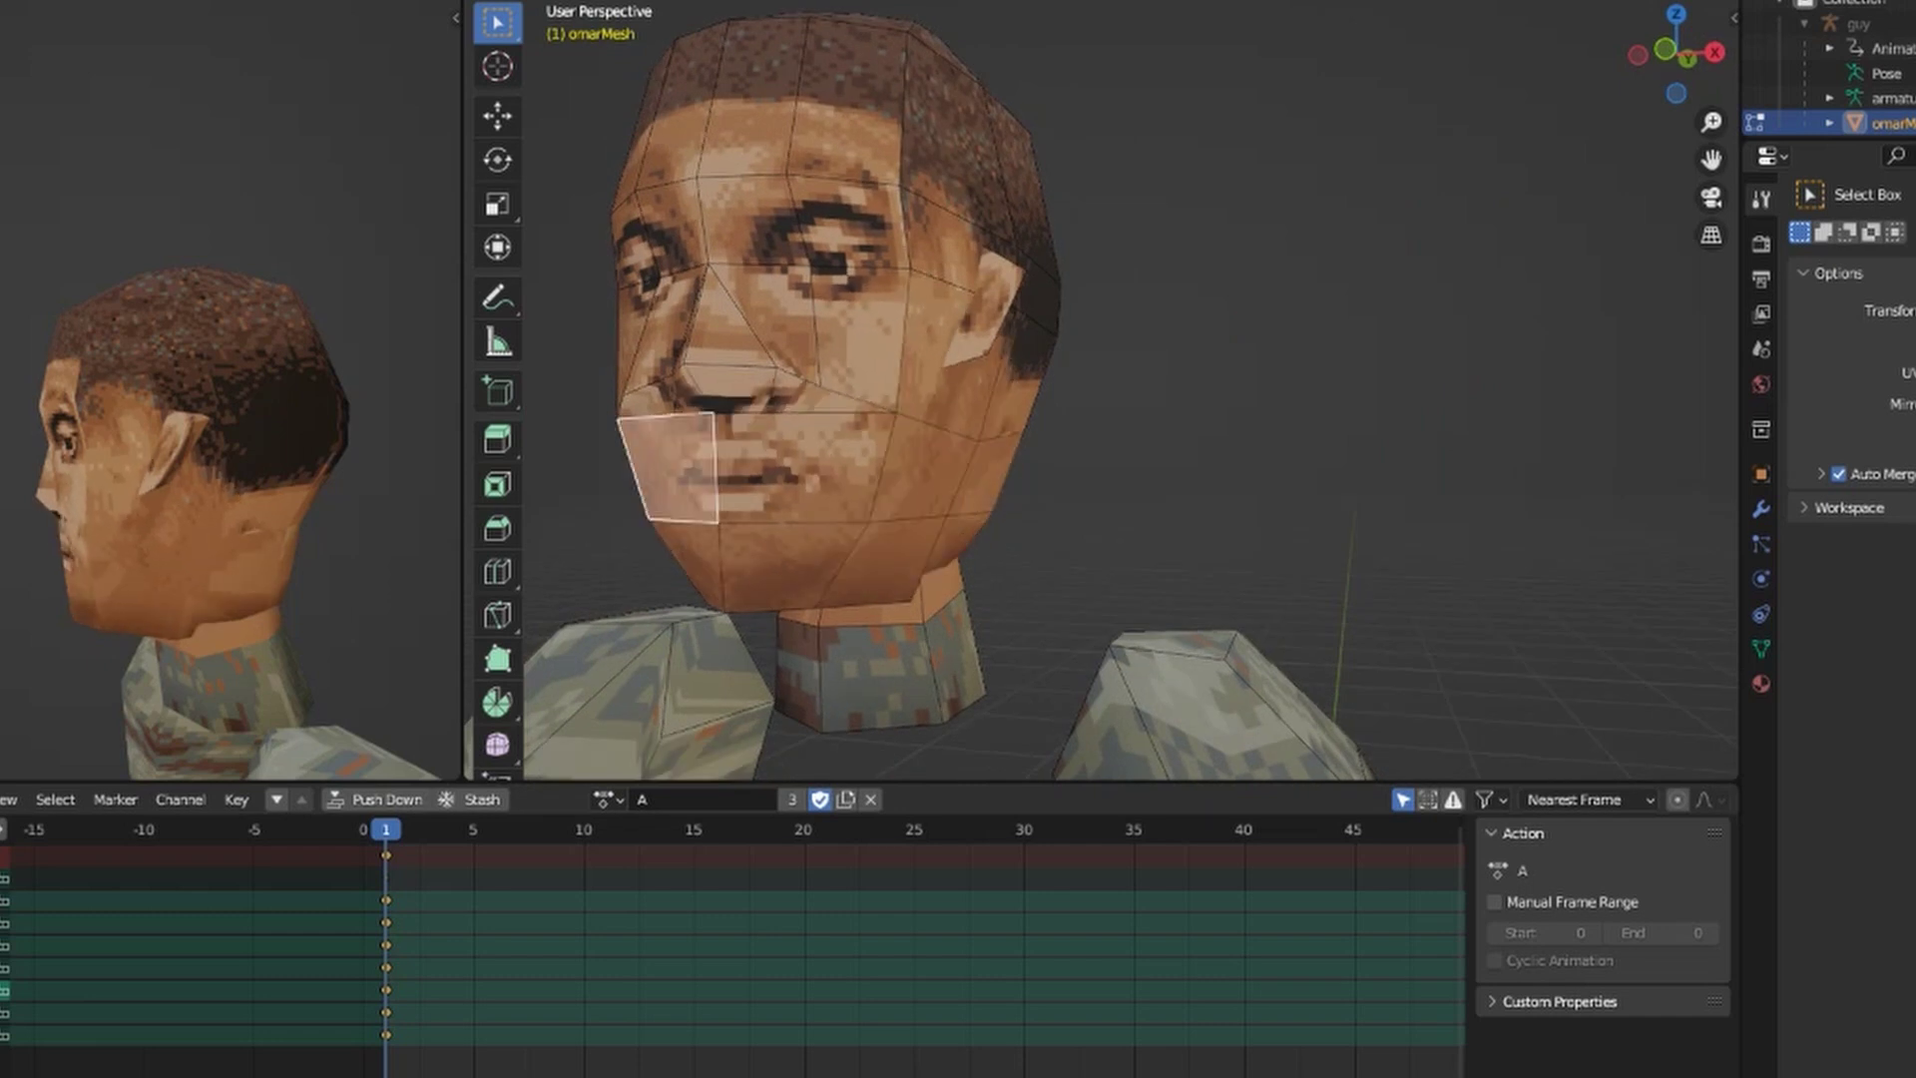
Step: Check the head shape in front, right-side and under-chin views
{"action": "key", "text": "KP_1"}
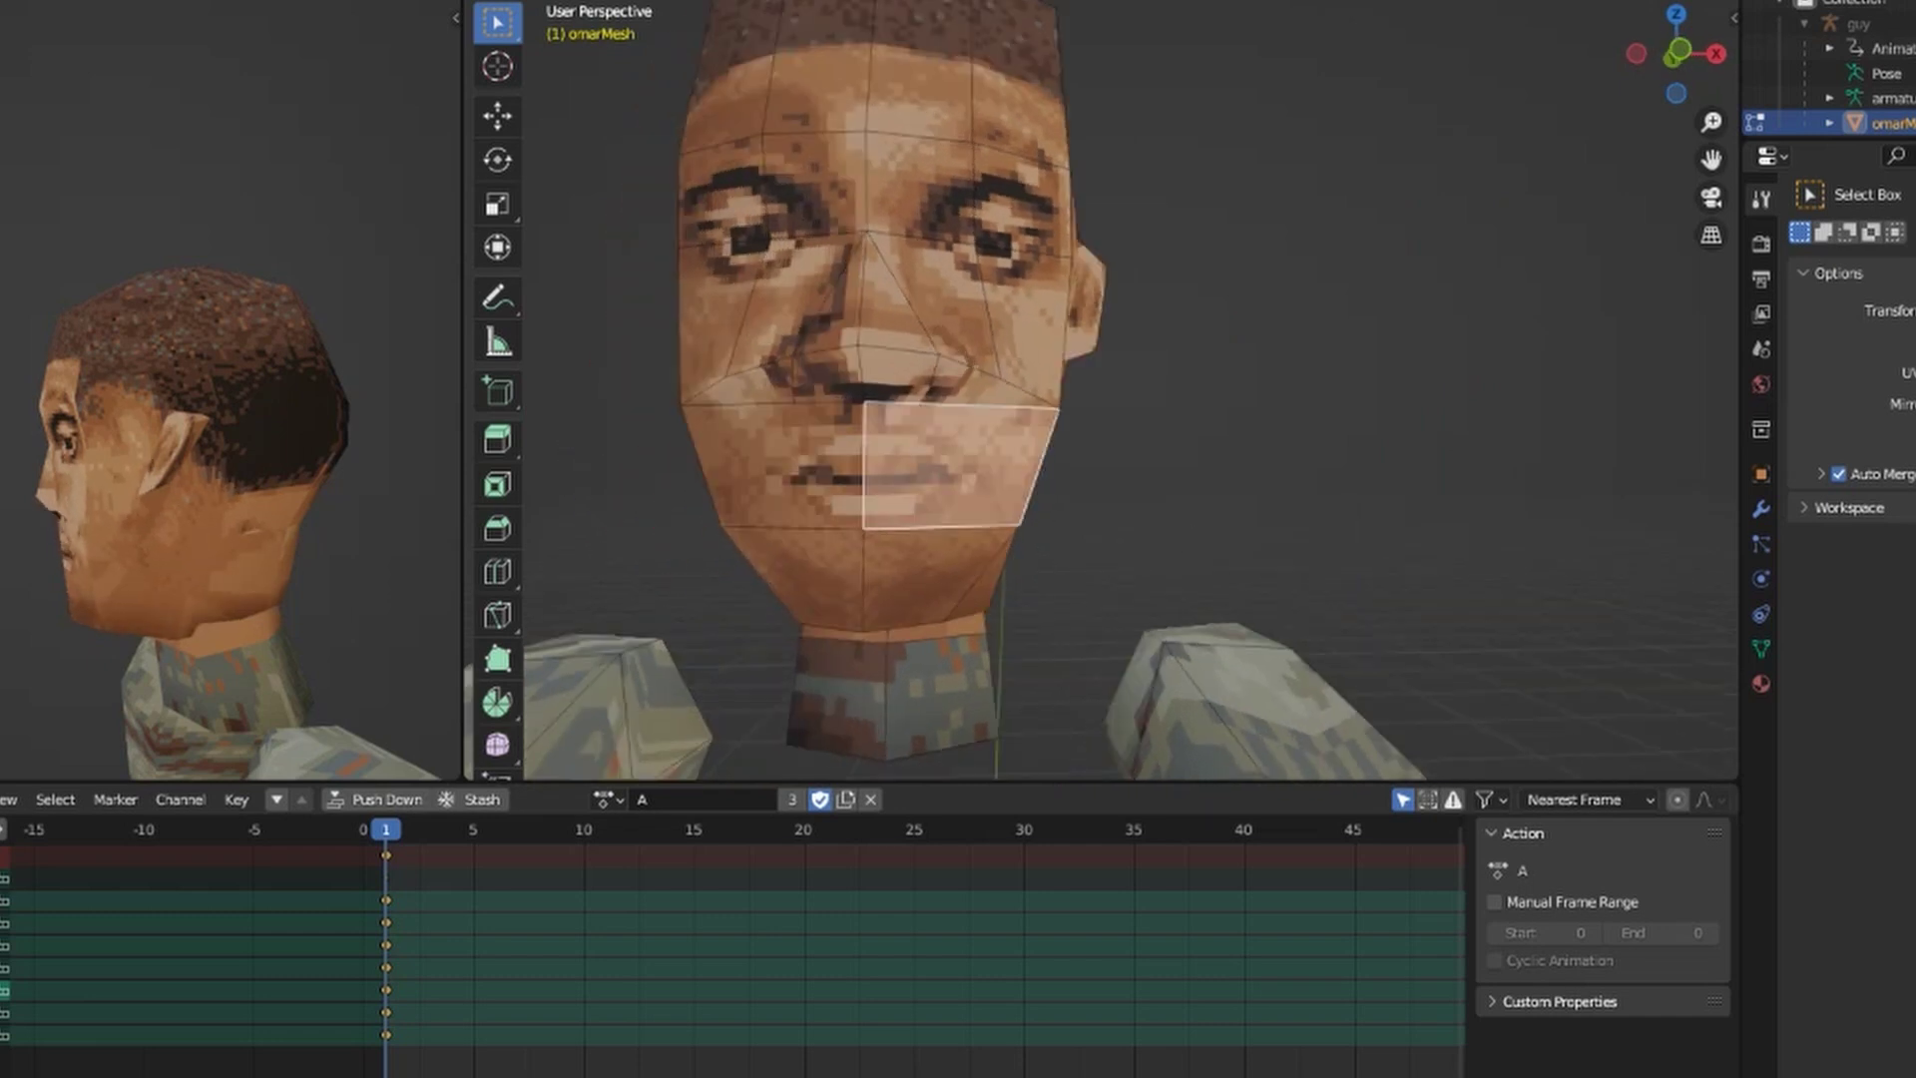
{"action": "scroll", "coordinate": [848, 399], "scroll_direction": "up", "scroll_amount": 2}
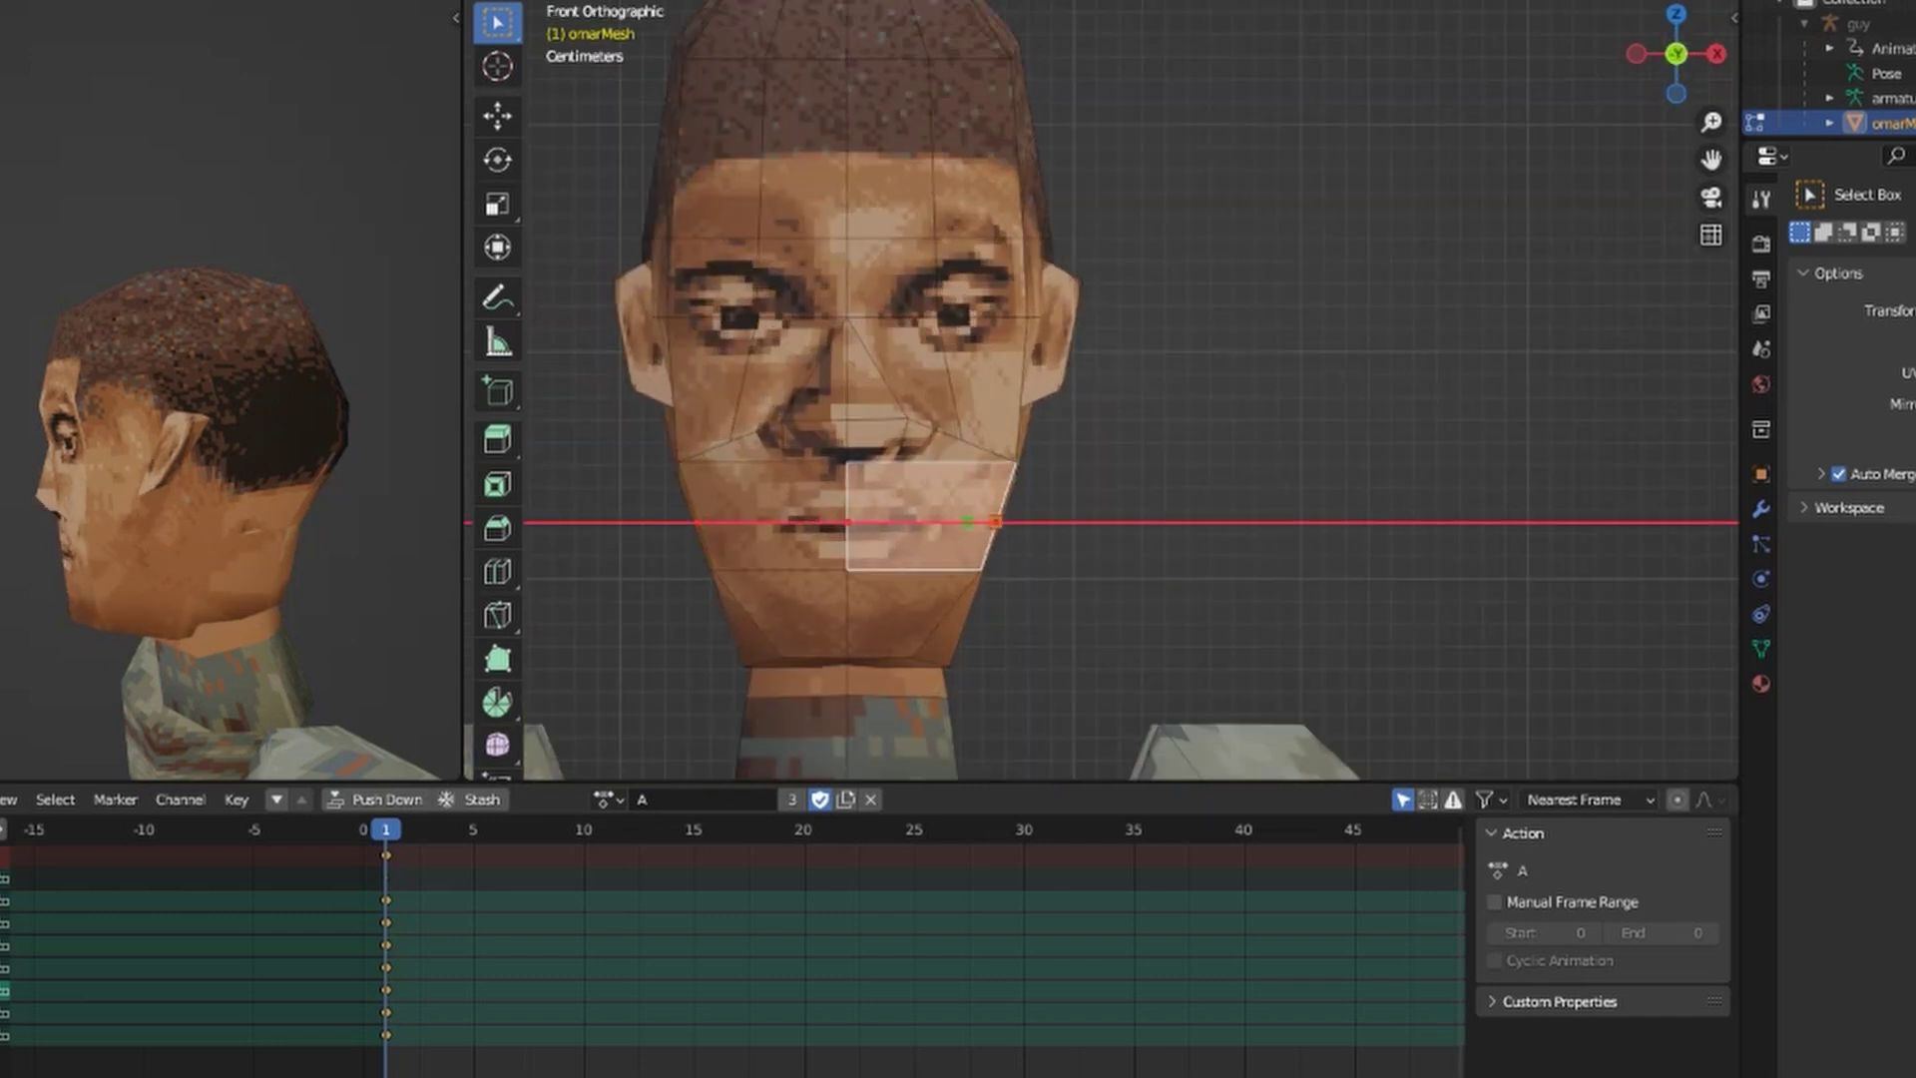
{"action": "middle_click_drag", "start_coordinate": [1138, 439], "coordinate": [998, 440]}
{"action": "key", "text": "KP_3"}
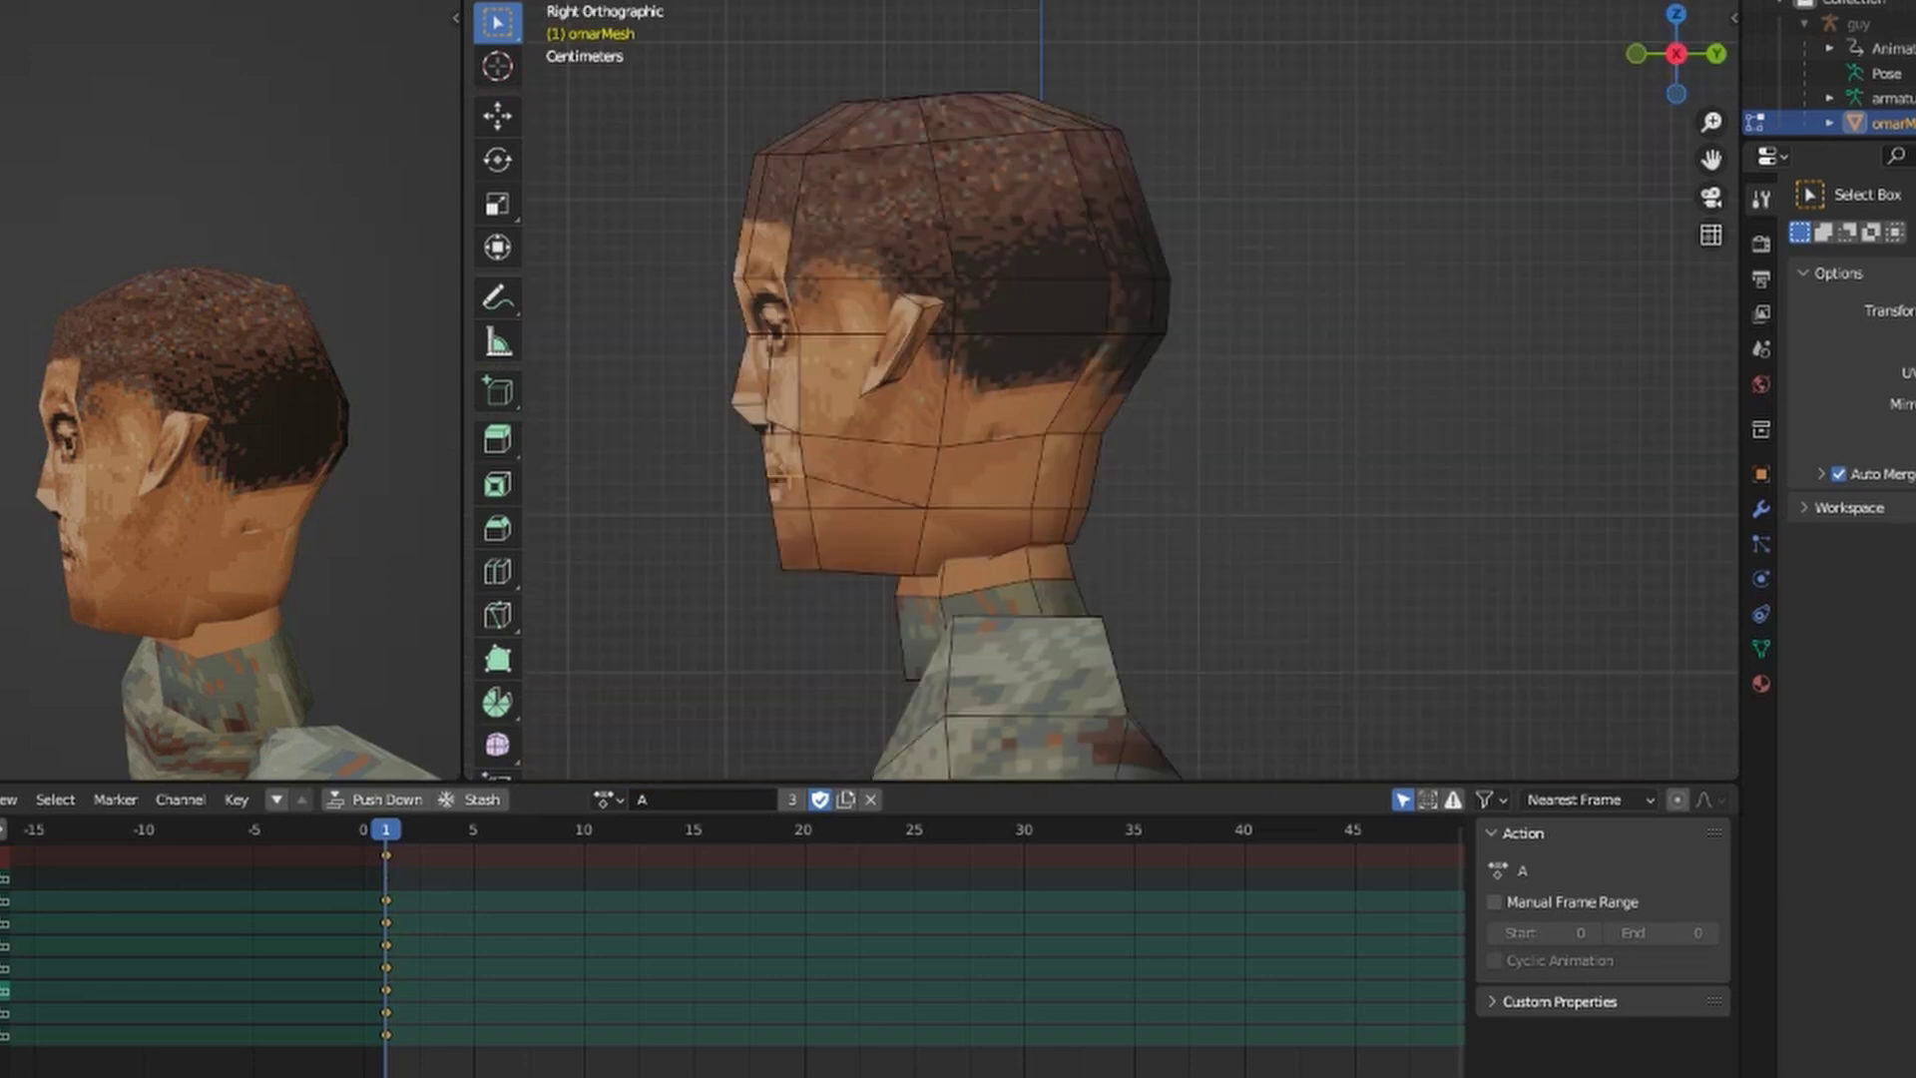
{"action": "middle_click_drag", "start_coordinate": [1138, 439], "coordinate": [1043, 404]}
{"action": "key", "text": "KP_3"}
{"action": "key", "text": "KP_3"}
{"action": "key", "text": "KP_3"}
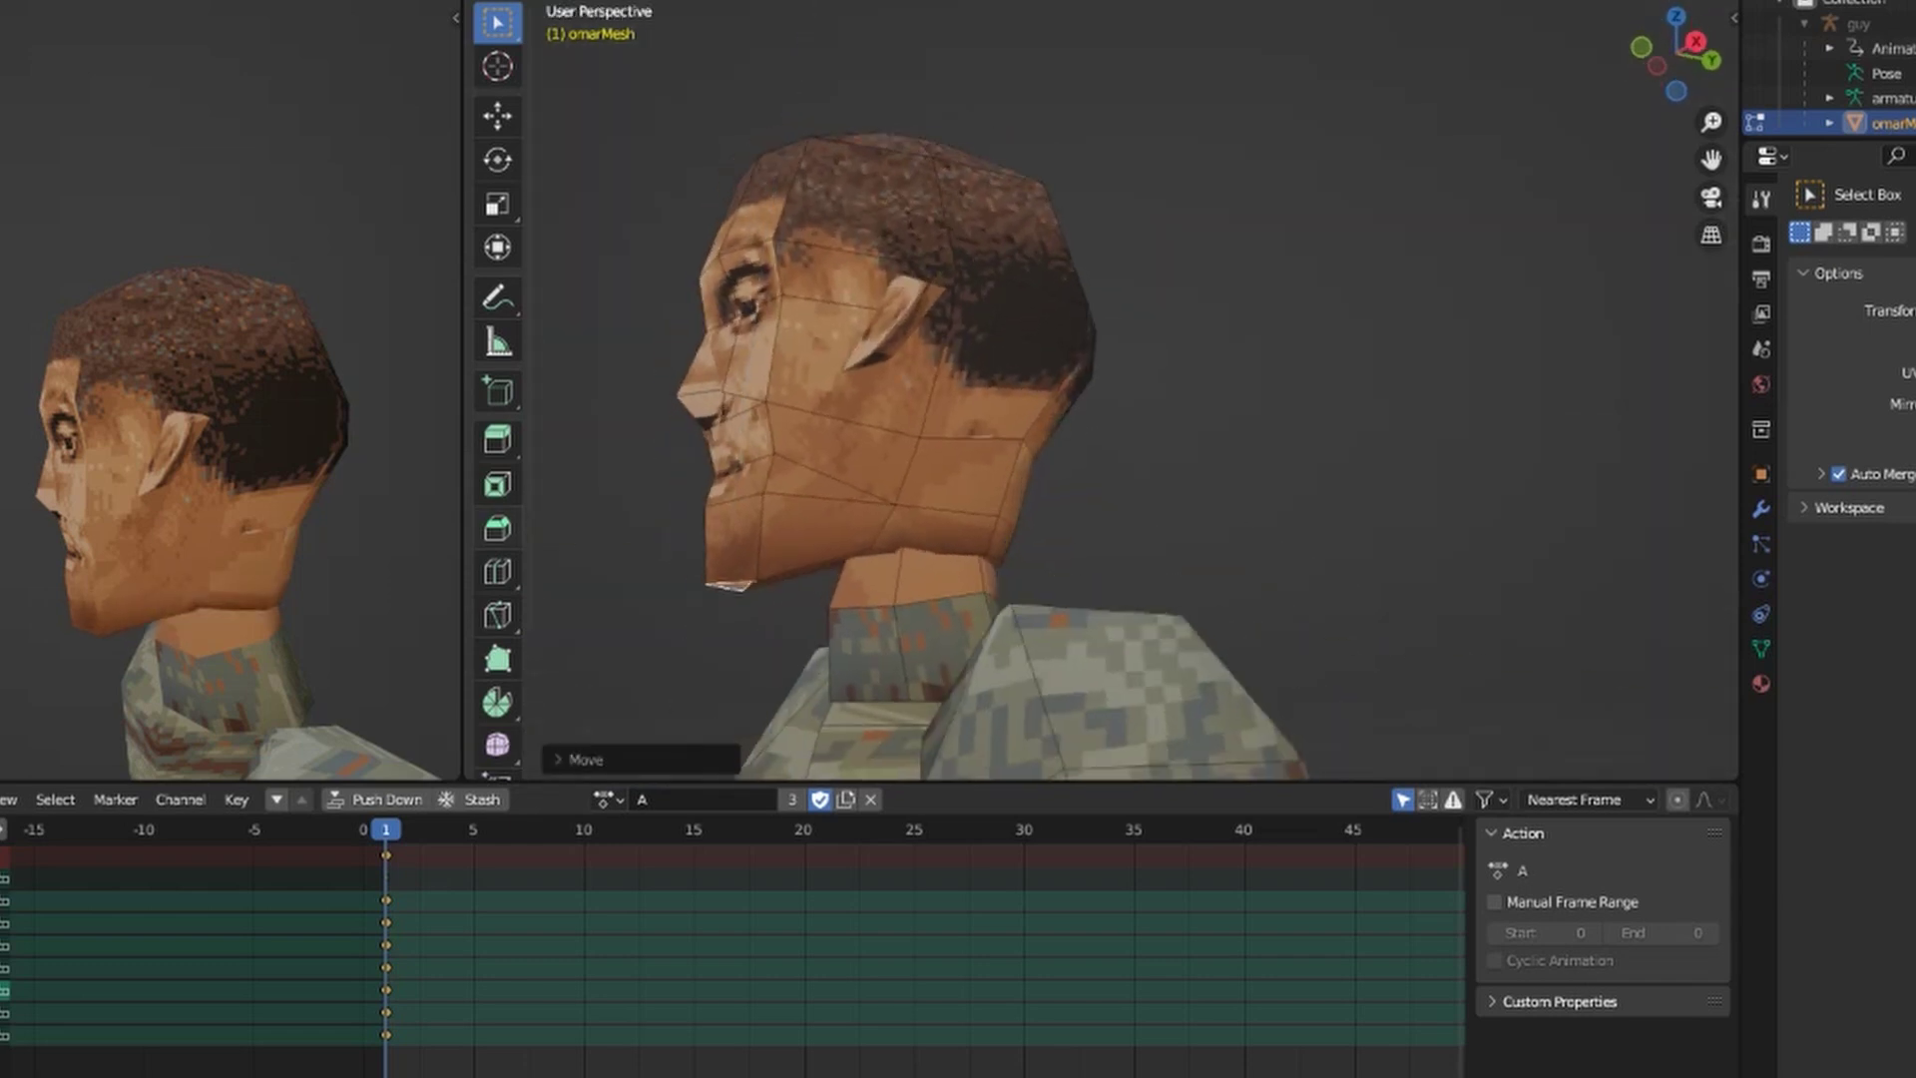
{"action": "middle_click_drag", "start_coordinate": [229, 449], "coordinate": [299, 449]}
{"action": "mouse_move", "coordinate": [1043, 404]}
{"action": "middle_mouse_down"}
{"action": "mouse_move", "coordinate": [1048, 359]}
{"action": "mouse_move", "coordinate": [1038, 419]}
{"action": "middle_mouse_up"}
{"action": "middle_click_drag", "start_coordinate": [958, 479], "coordinate": [947, 429]}
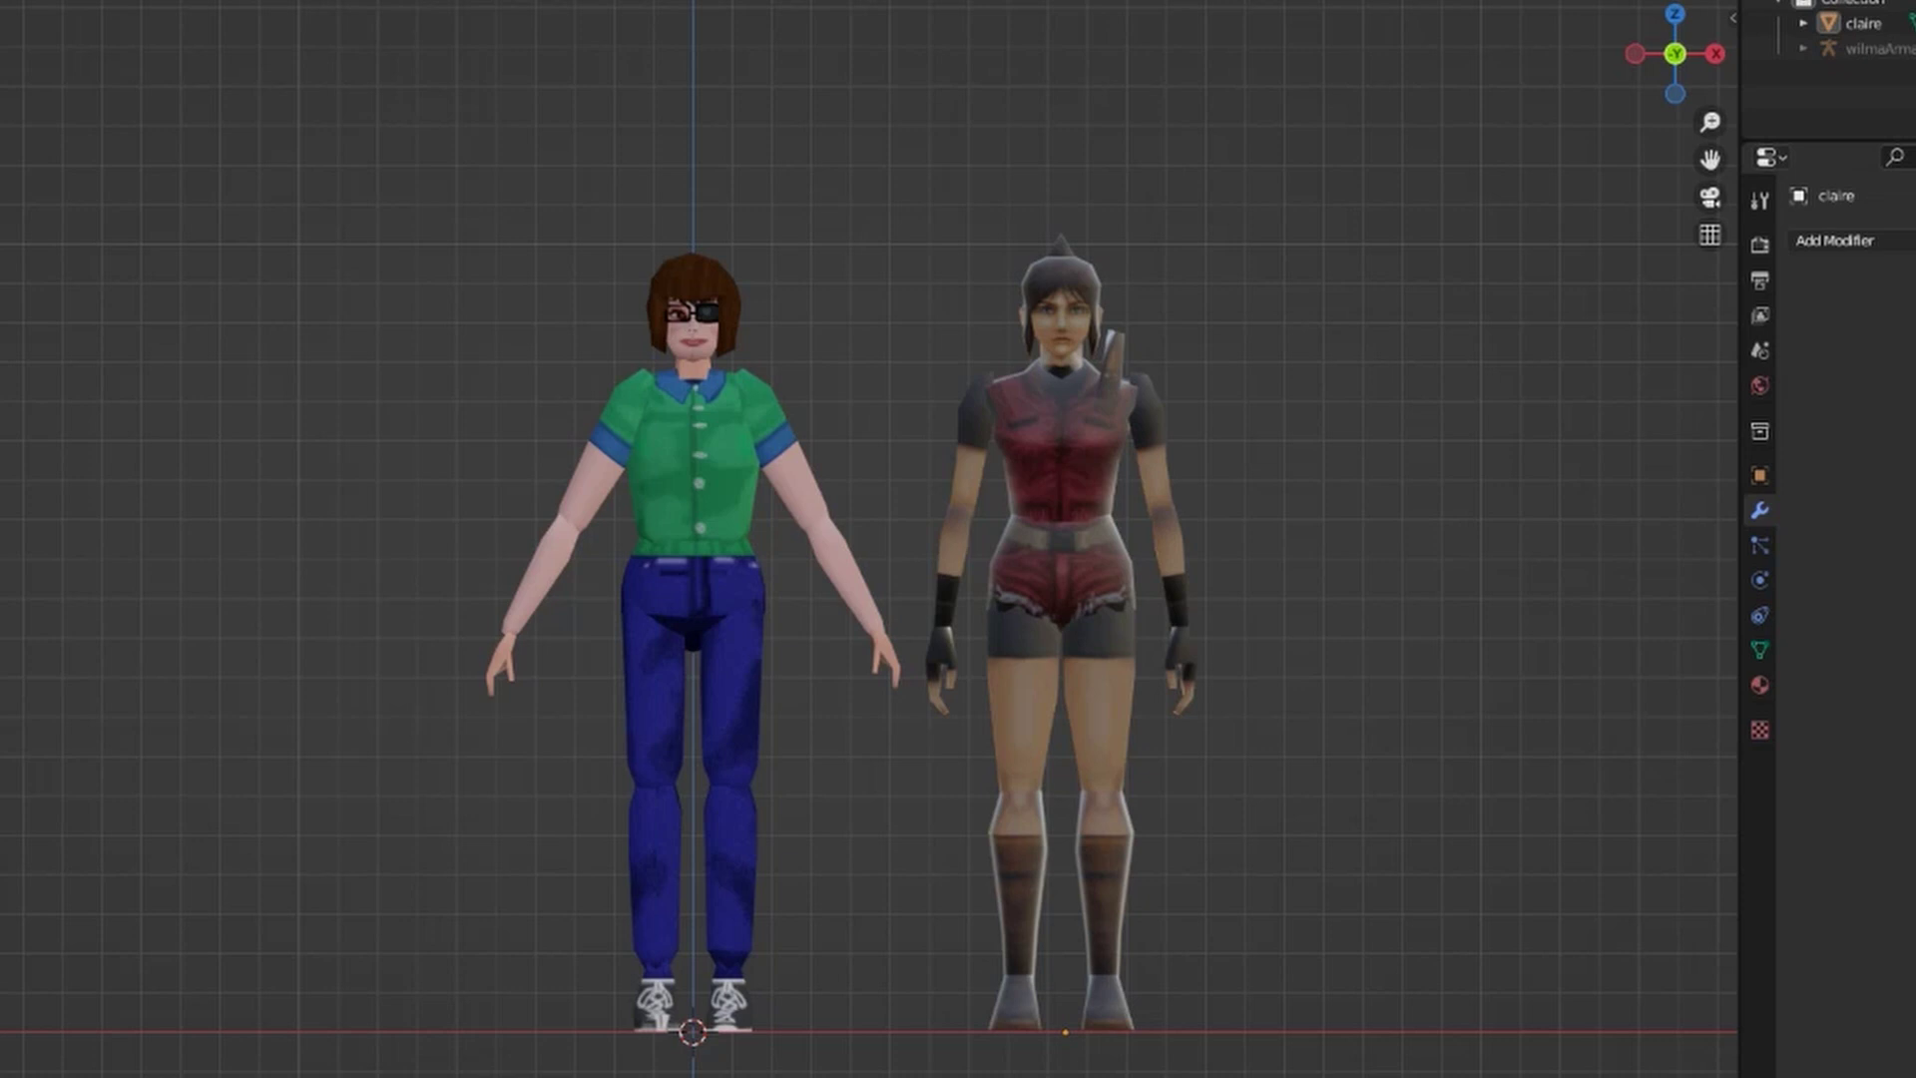
Step: Orbit to an elevated view of both characters
{"action": "mouse_move", "coordinate": [958, 539]}
{"action": "middle_mouse_down"}
{"action": "mouse_move", "coordinate": [858, 509]}
{"action": "mouse_move", "coordinate": [878, 514]}
{"action": "mouse_move", "coordinate": [659, 499]}
{"action": "mouse_move", "coordinate": [30, 525]}
{"action": "mouse_move", "coordinate": [1697, 525]}
{"action": "mouse_move", "coordinate": [978, 533]}
{"action": "middle_mouse_up"}
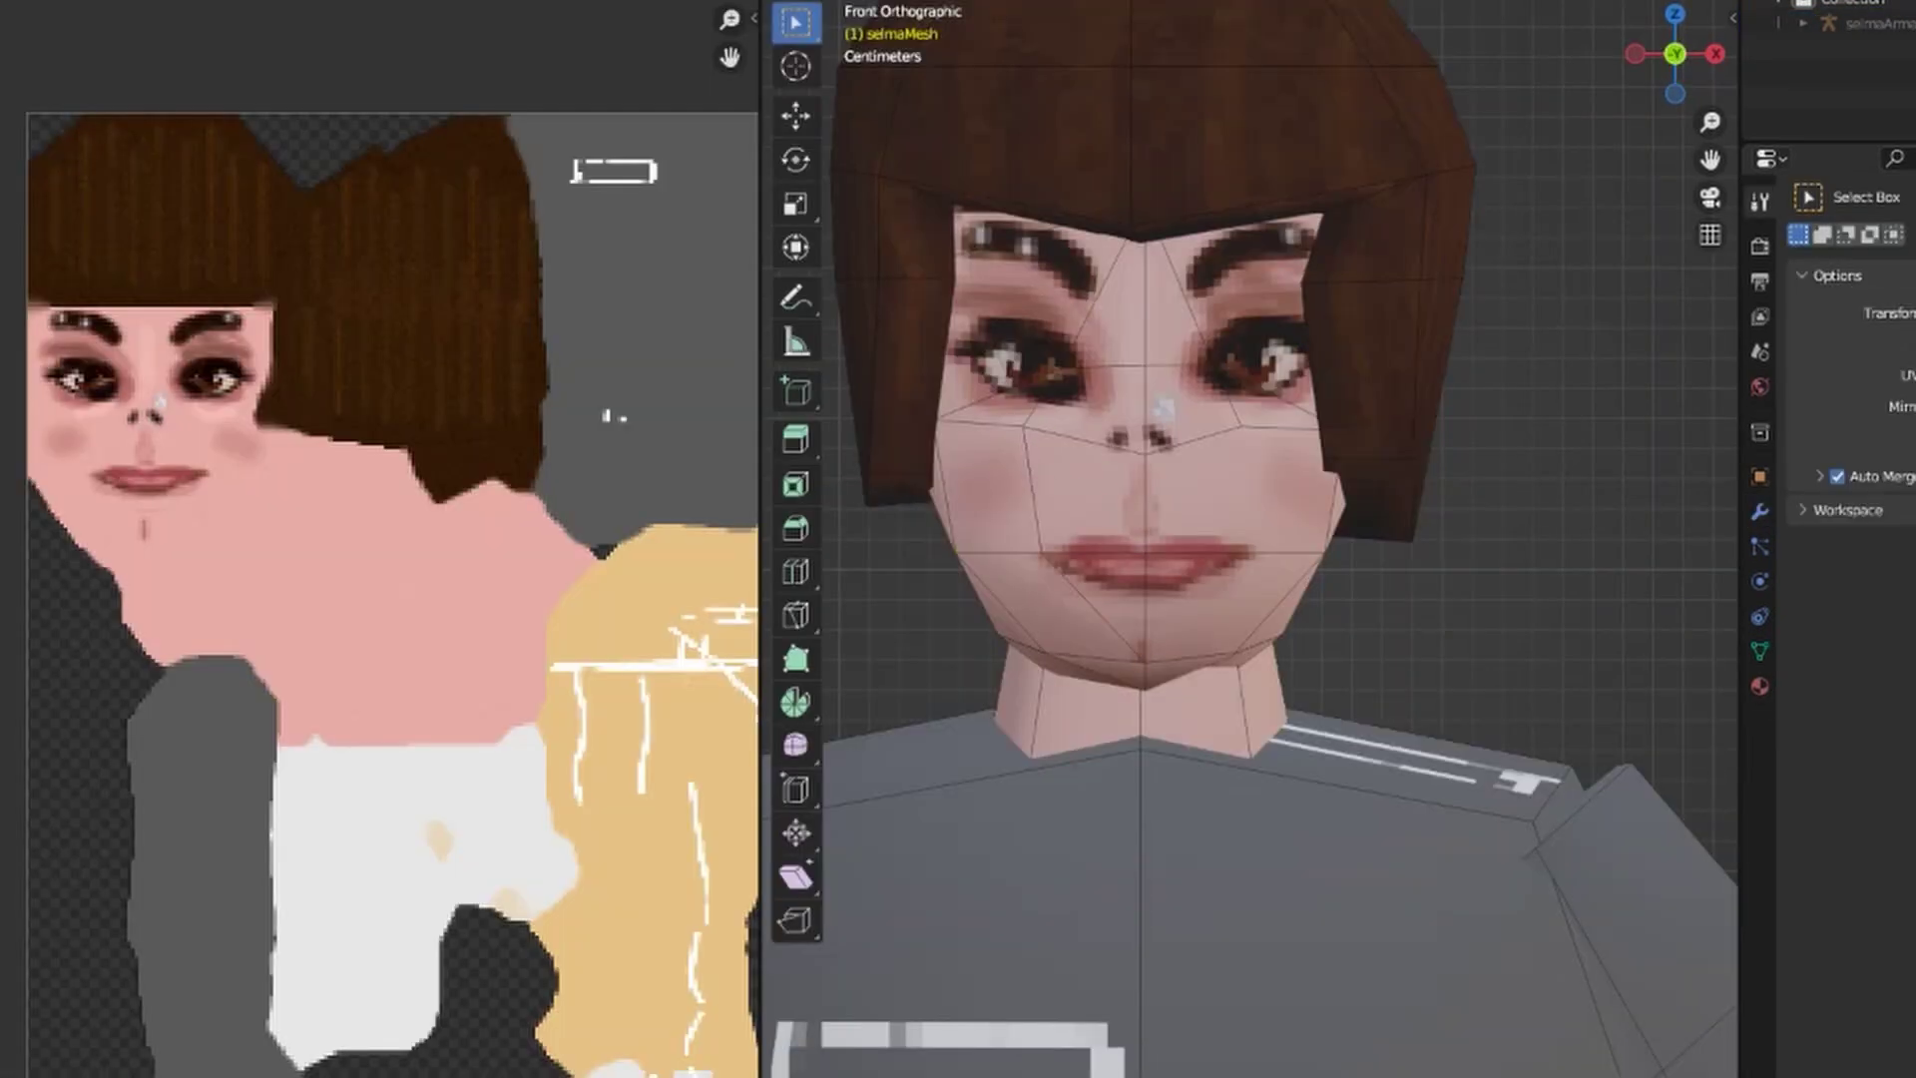
Step: Select the linked hair piece and hide it
{"action": "key", "text": "l"}
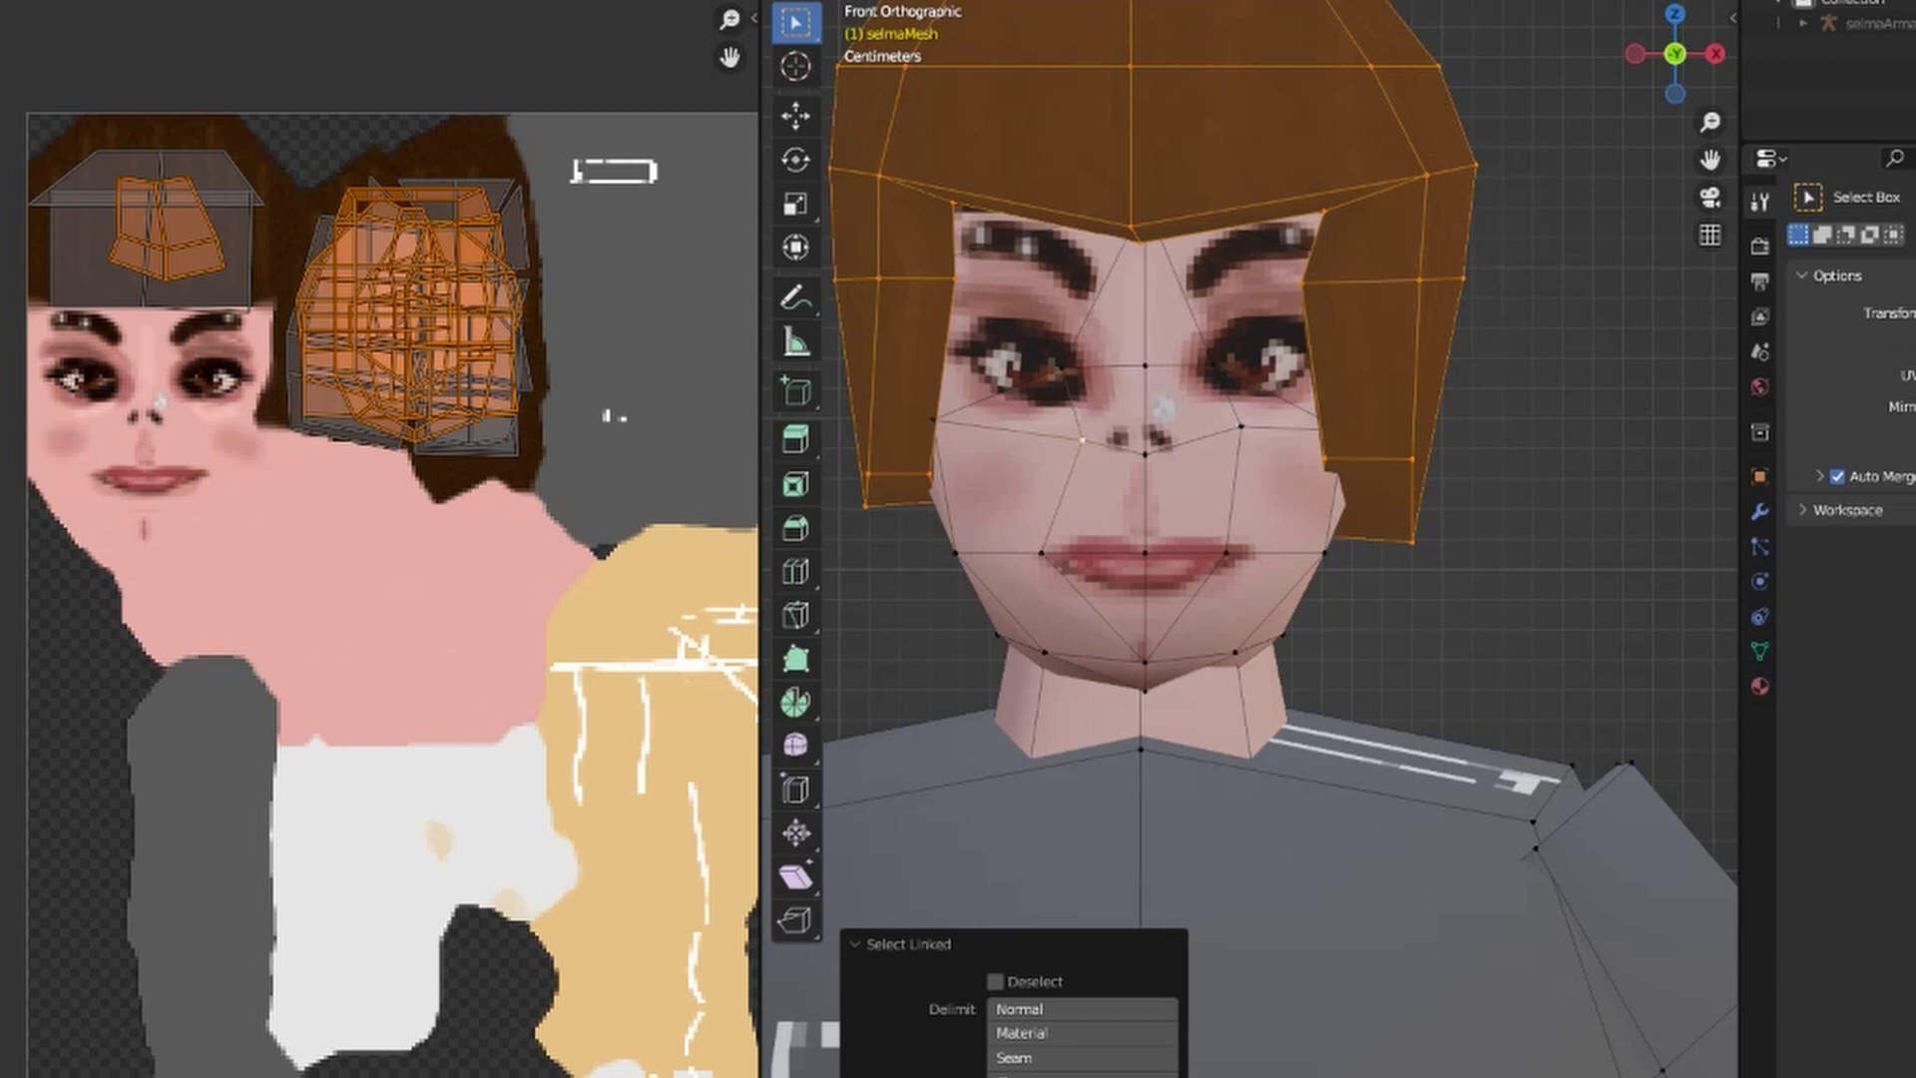
{"action": "key", "text": "h"}
{"action": "scroll", "coordinate": [1196, 461], "scroll_direction": "up", "scroll_amount": 2}
Step: Scale the selected face vertices vertically along Z
{"action": "key", "text": "r"}
{"action": "key", "text": "Escape"}
{"action": "scroll", "coordinate": [1195, 461], "scroll_direction": "down", "scroll_amount": 4}
{"action": "scroll", "coordinate": [1185, 467], "scroll_direction": "up", "scroll_amount": 1}
{"action": "key", "text": "g"}
{"action": "left_click", "coordinate": [1188, 479]}
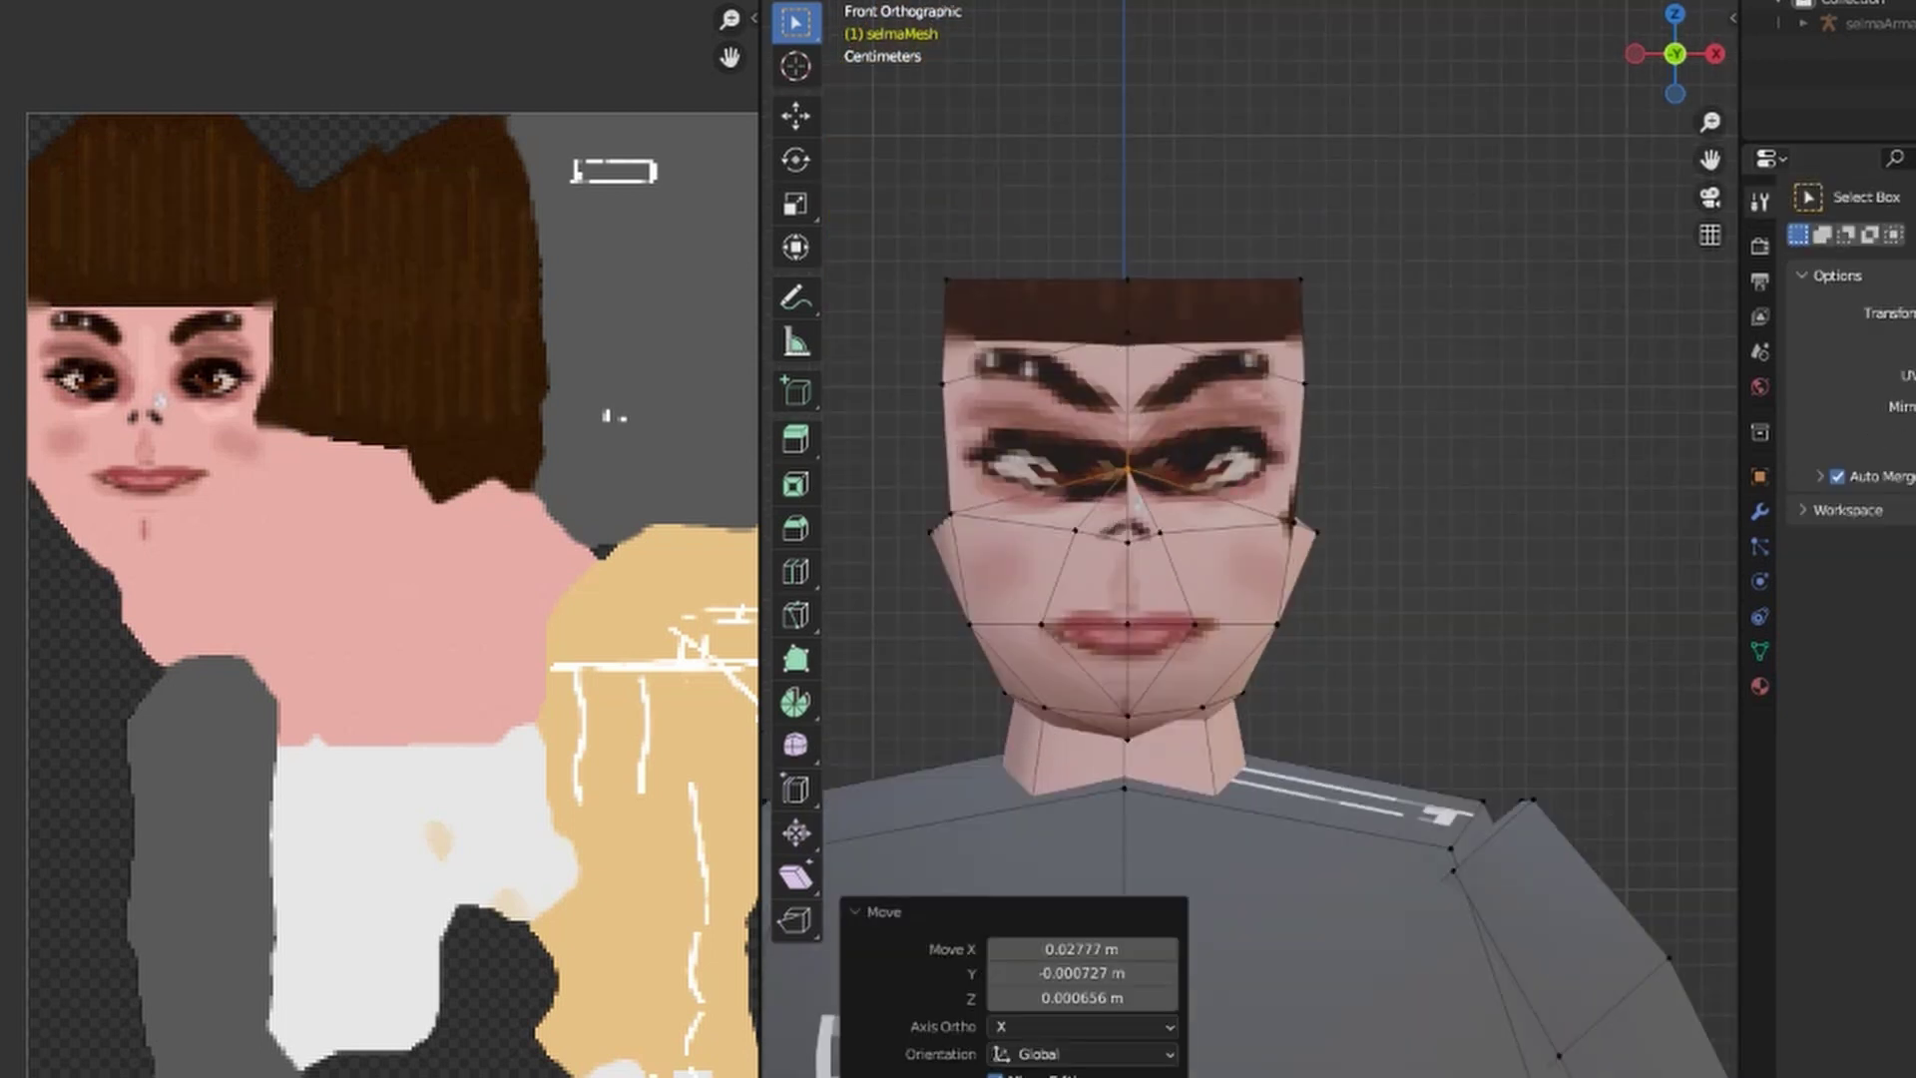
{"action": "key", "text": "s"}
{"action": "key", "text": "z"}
{"action": "left_click", "coordinate": [1615, 368]}
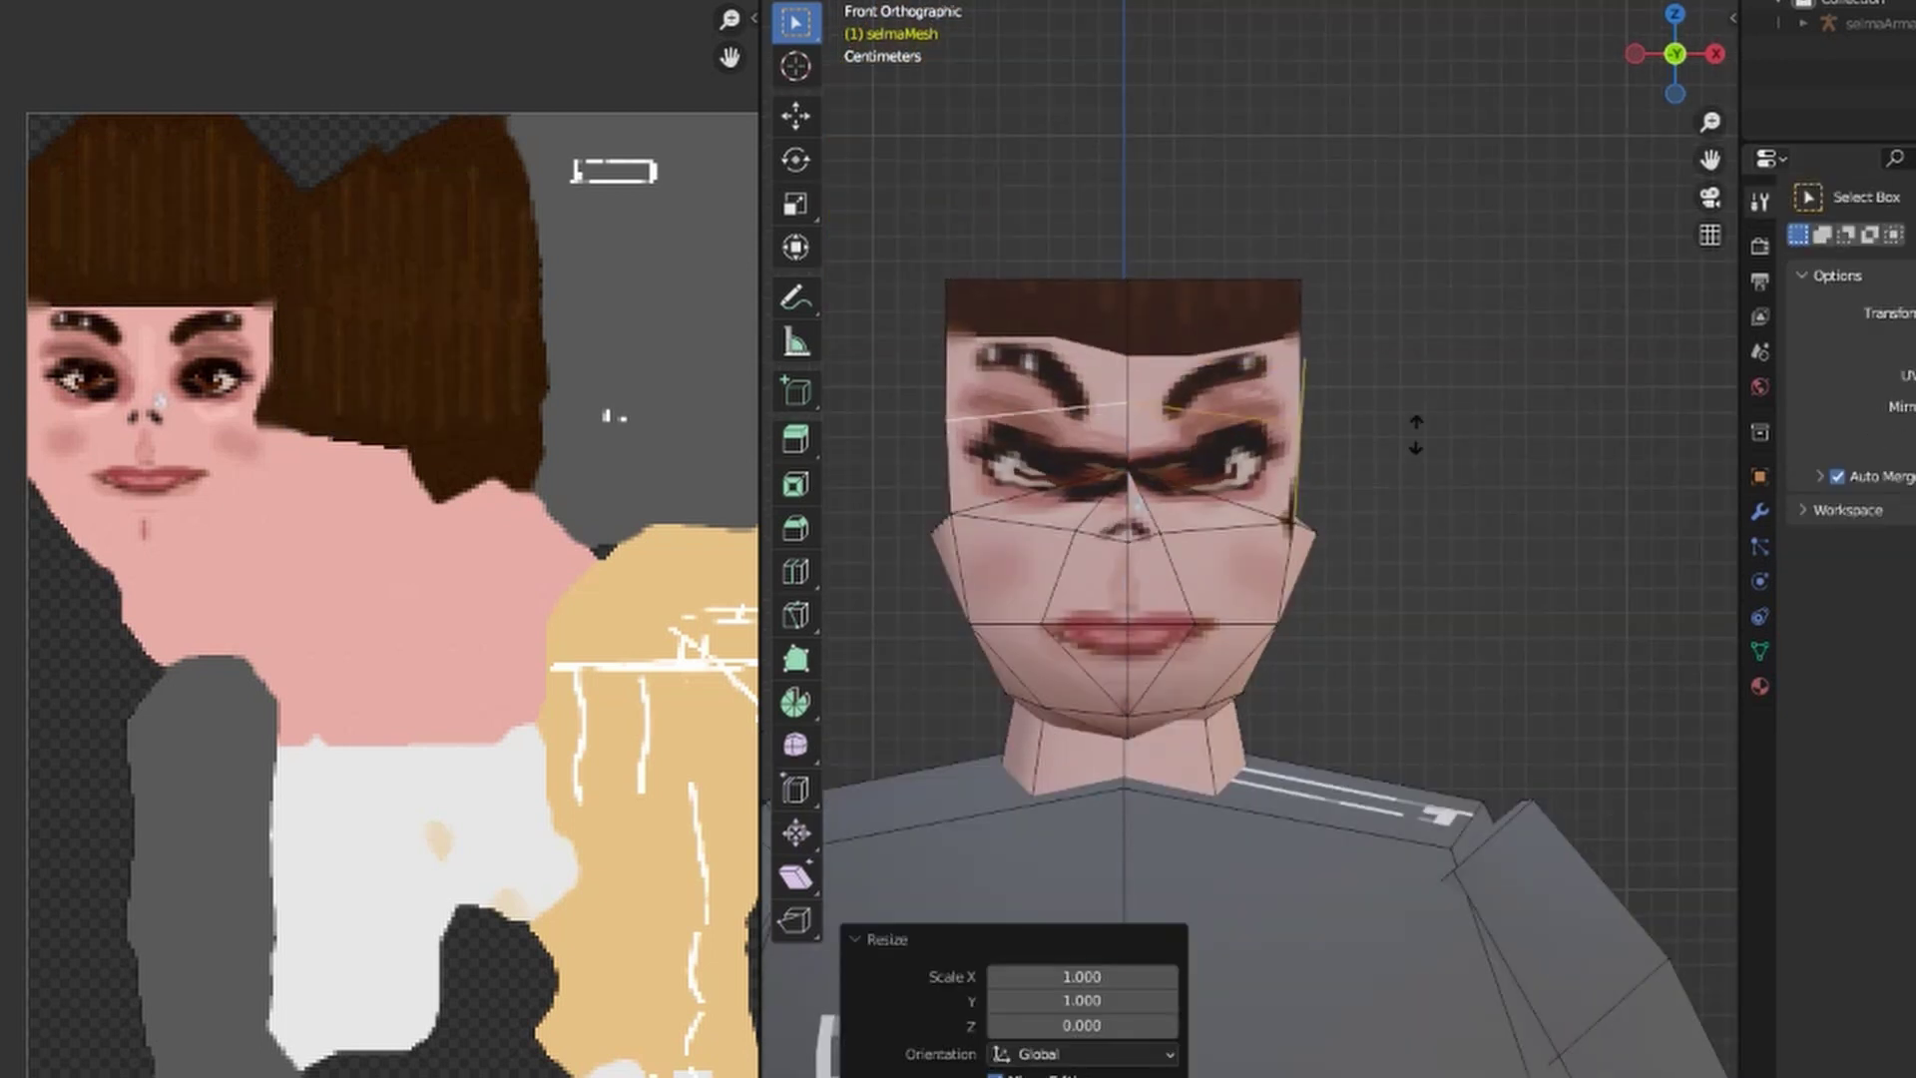
Step: Hide the torso, box-select the face area and delete its faces
{"action": "key", "text": "l"}
{"action": "key", "text": "h"}
{"action": "left_click_drag", "start_coordinate": [932, 245], "coordinate": [1039, 655]}
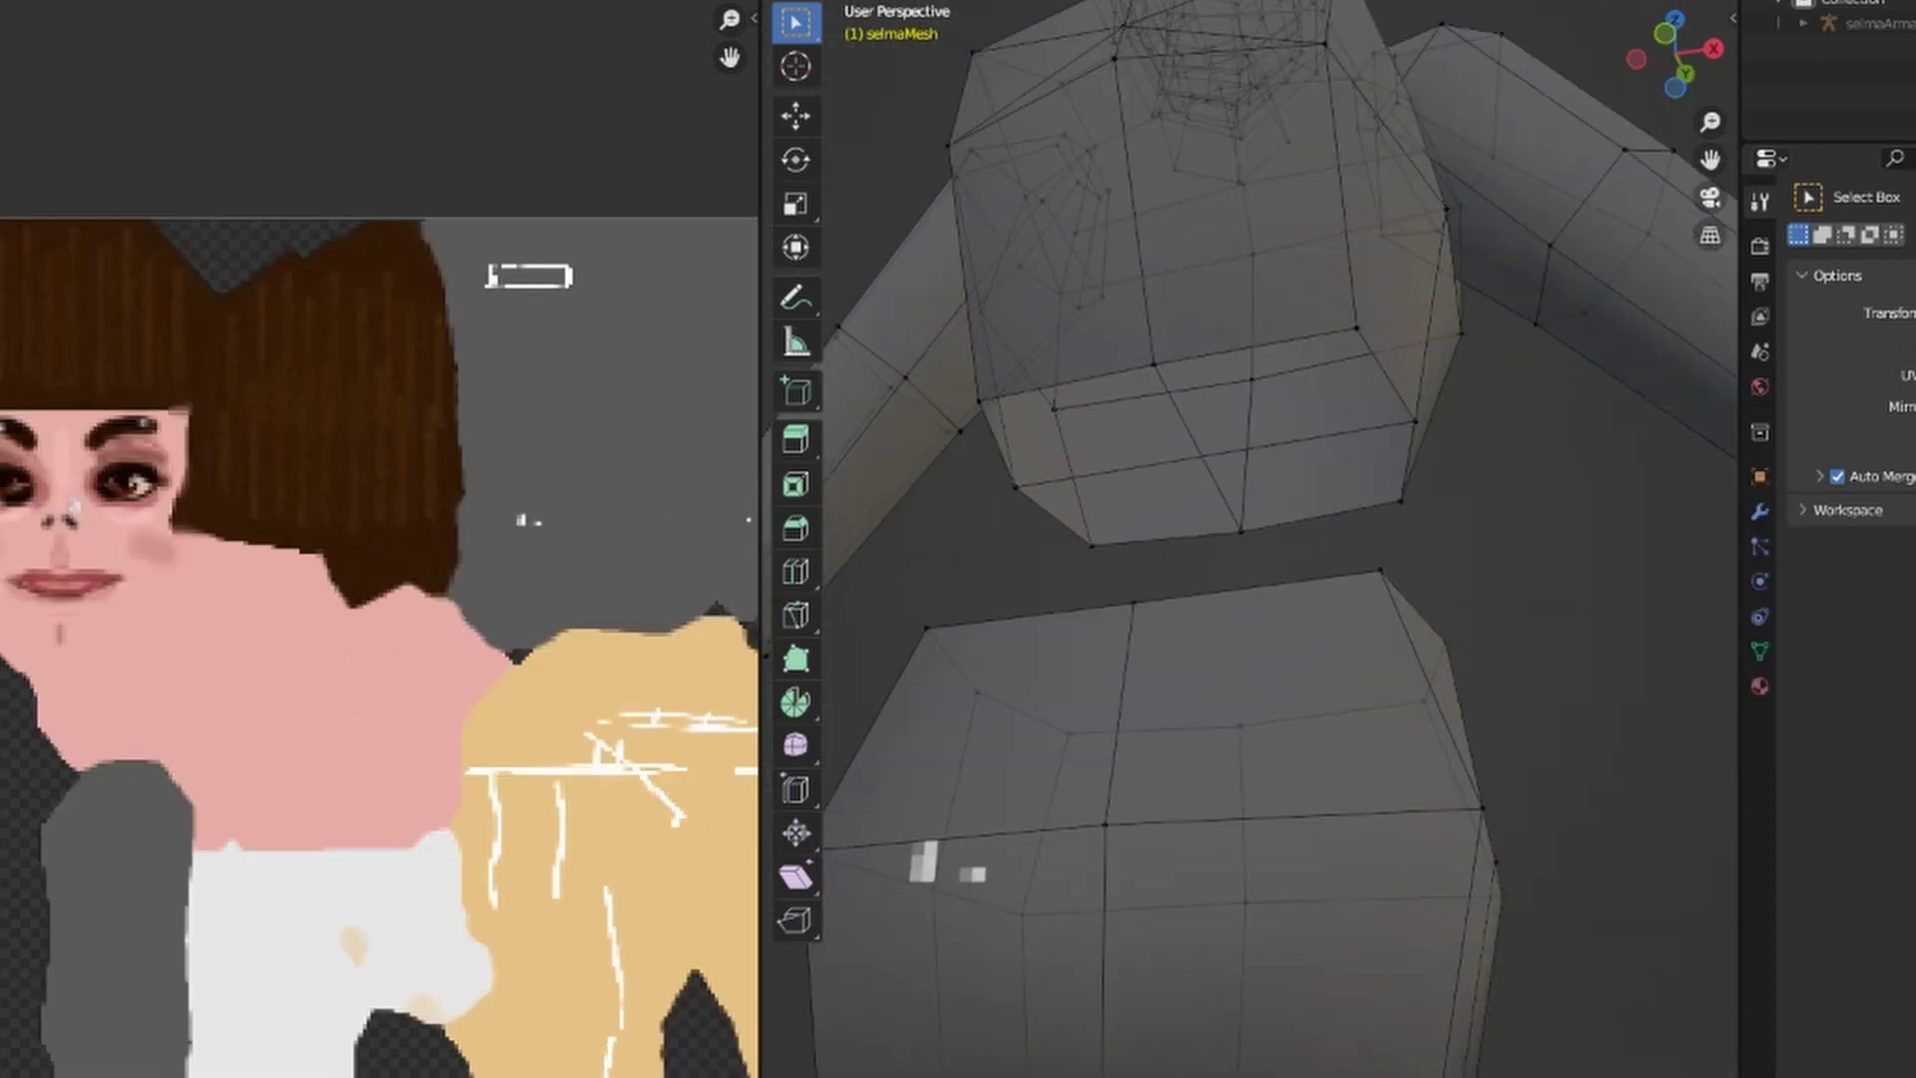
{"action": "key", "text": "x"}
{"action": "left_click", "coordinate": [1118, 483]}
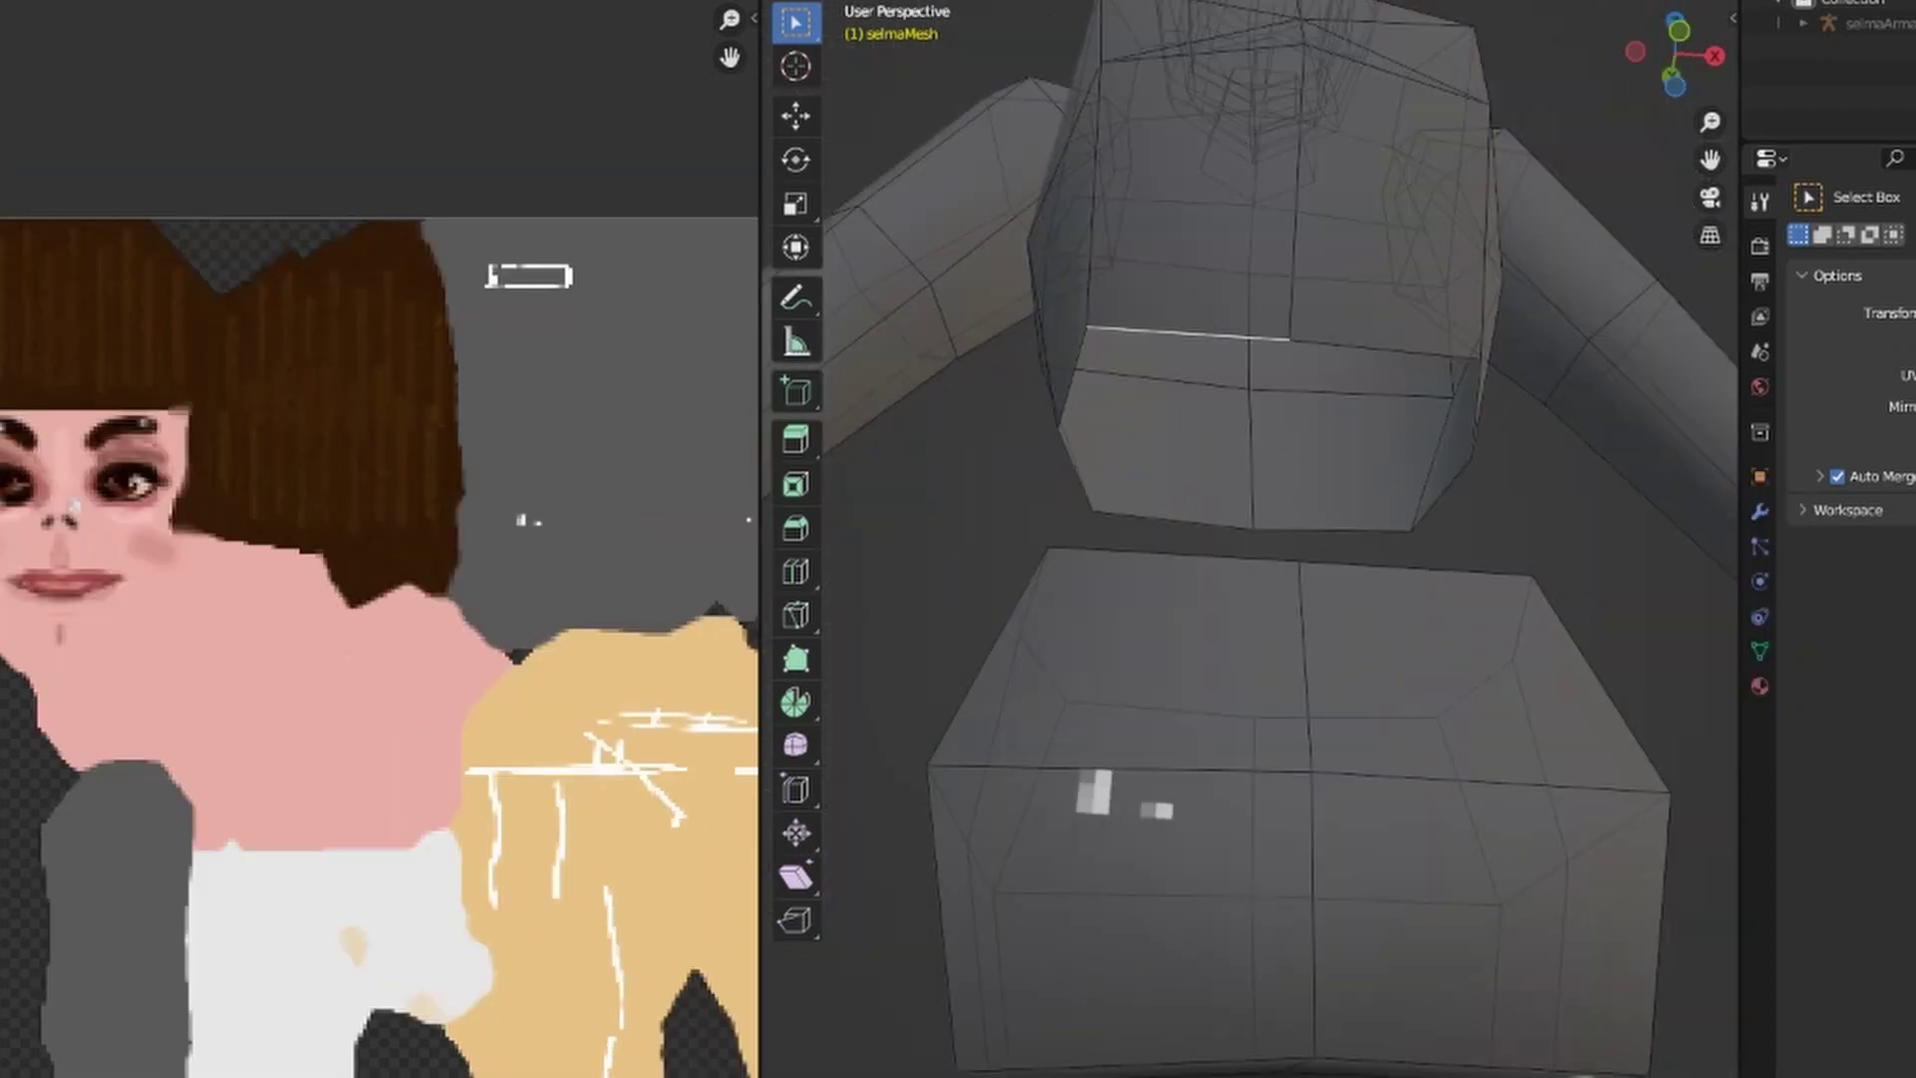
Step: Deselect all geometry, then select every bone of the wilmaArma rig
{"action": "key", "text": "alt+a"}
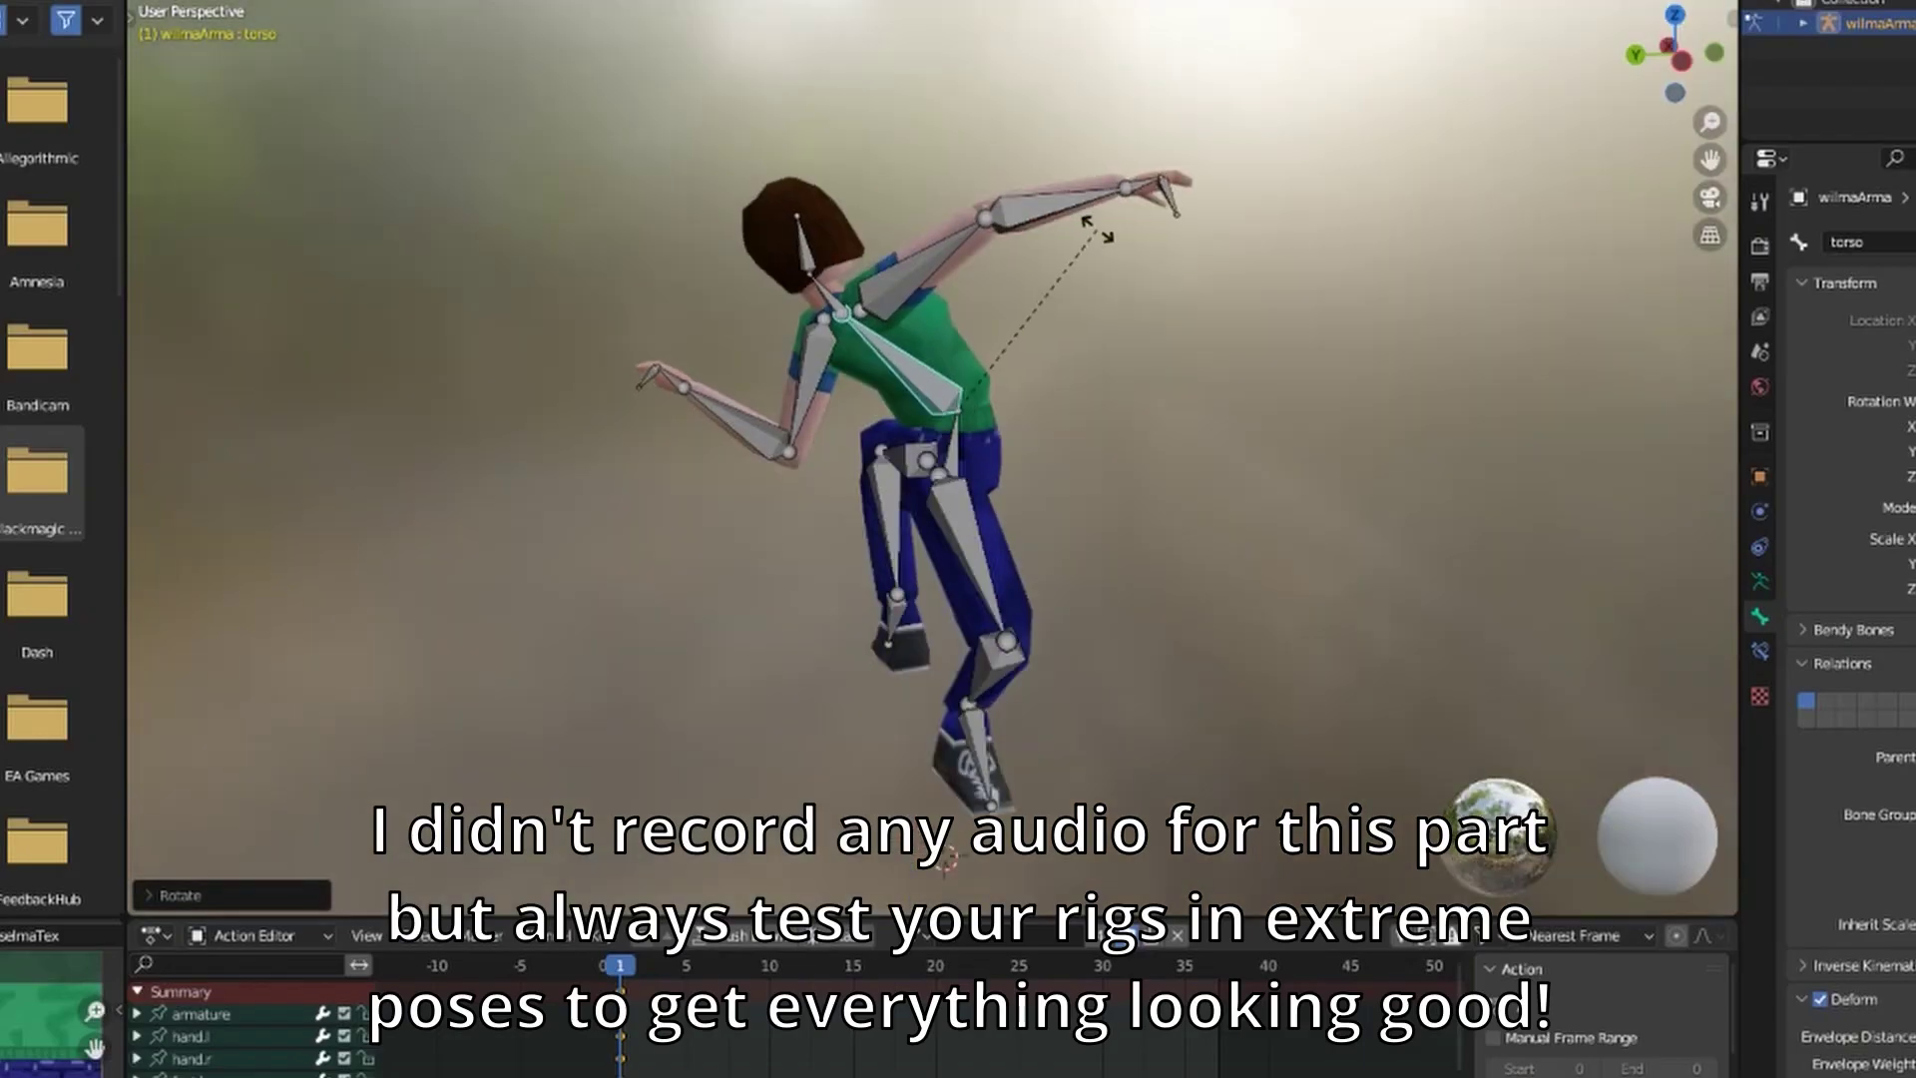
{"action": "scroll", "coordinate": [928, 450], "scroll_direction": "down", "scroll_amount": 2}
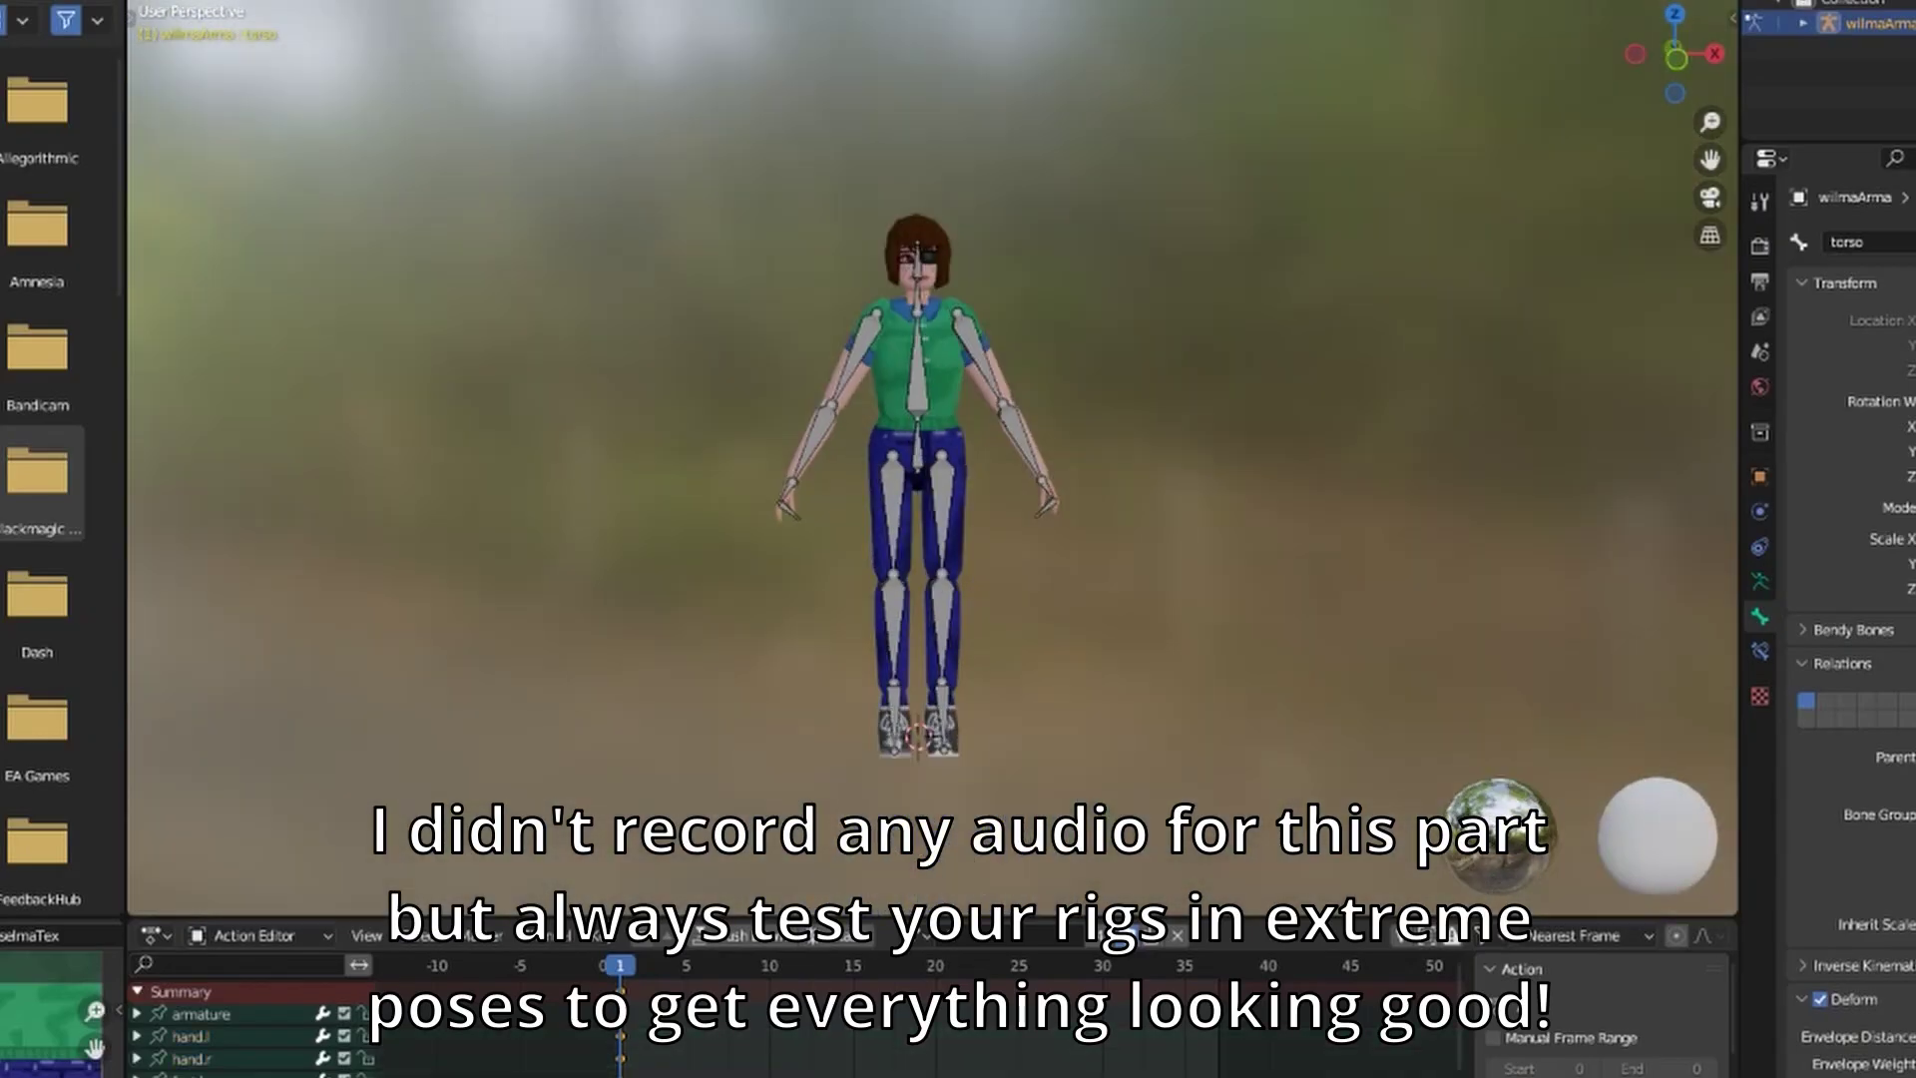
{"action": "key", "text": "a"}
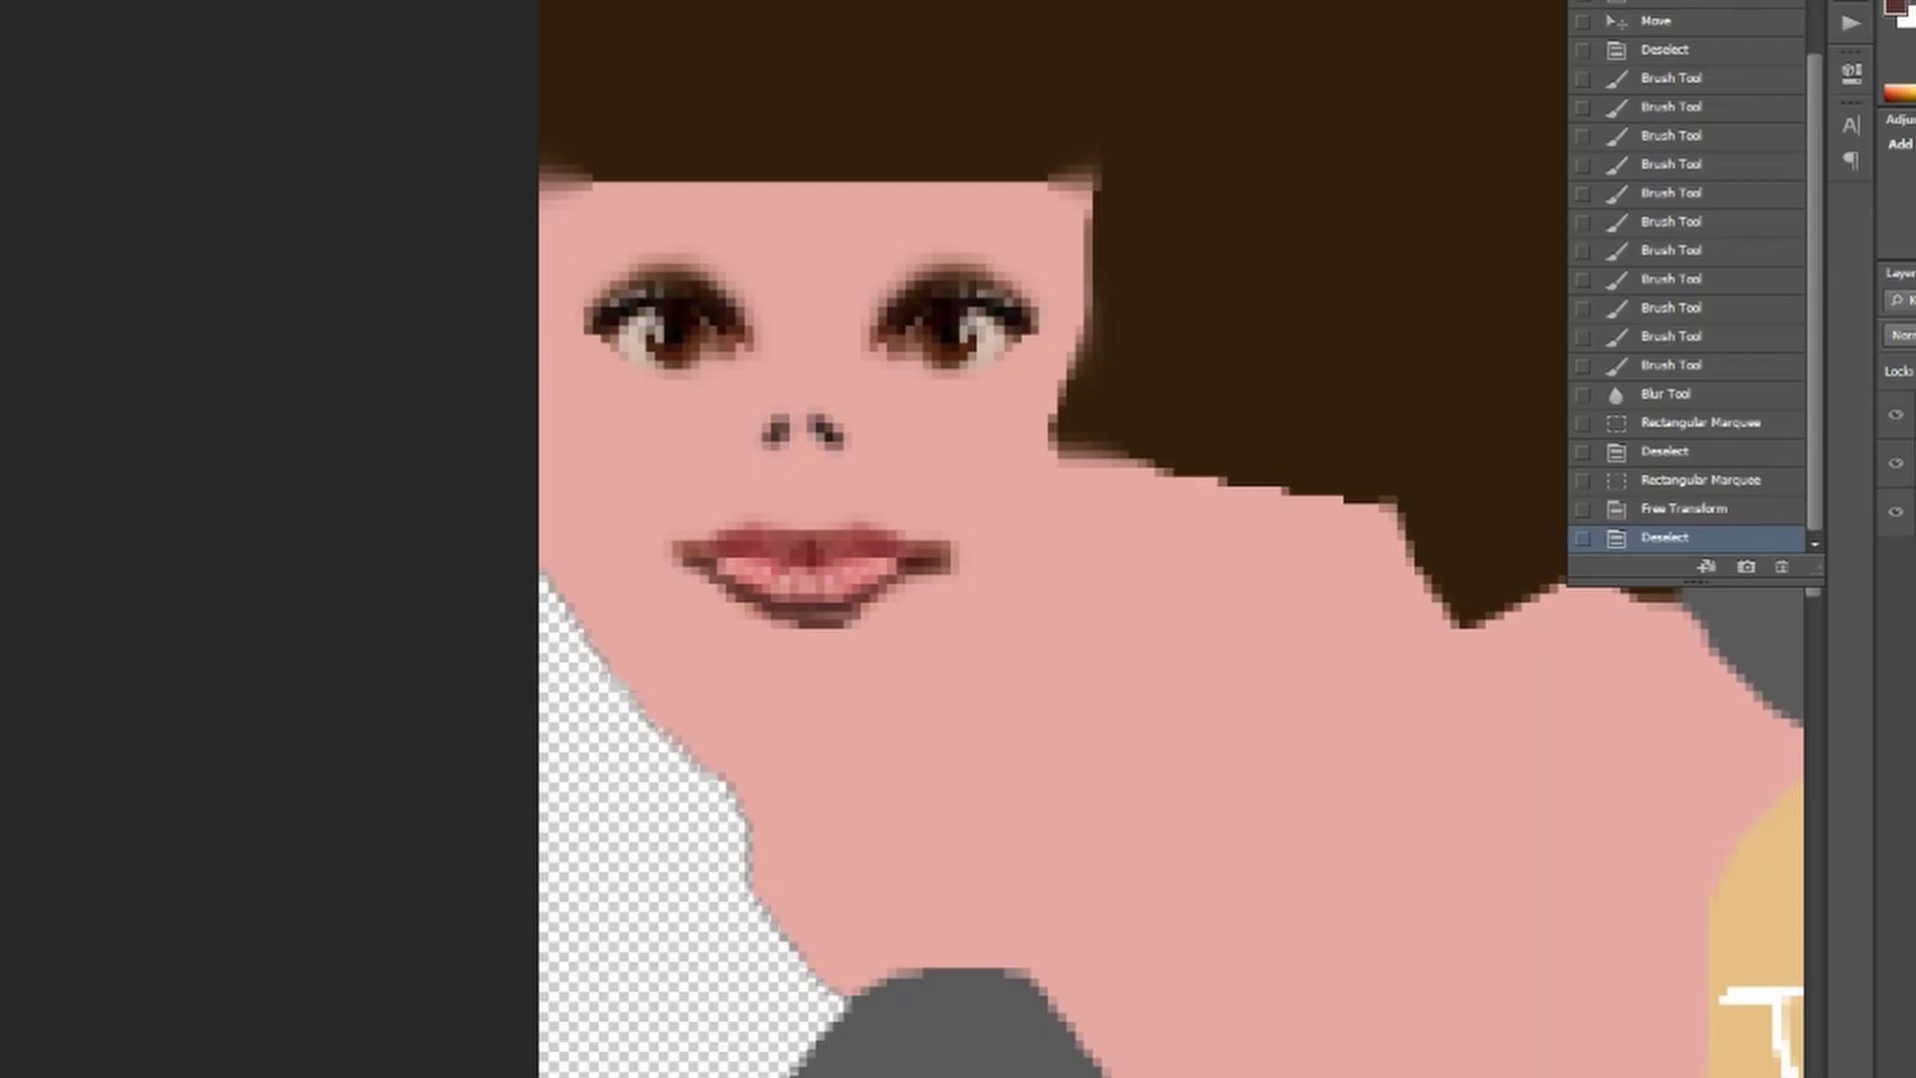
Step: Erase the lip edges, paint the dark lip line and shade the nose
{"action": "left_click_drag", "start_coordinate": [758, 614], "coordinate": [870, 615]}
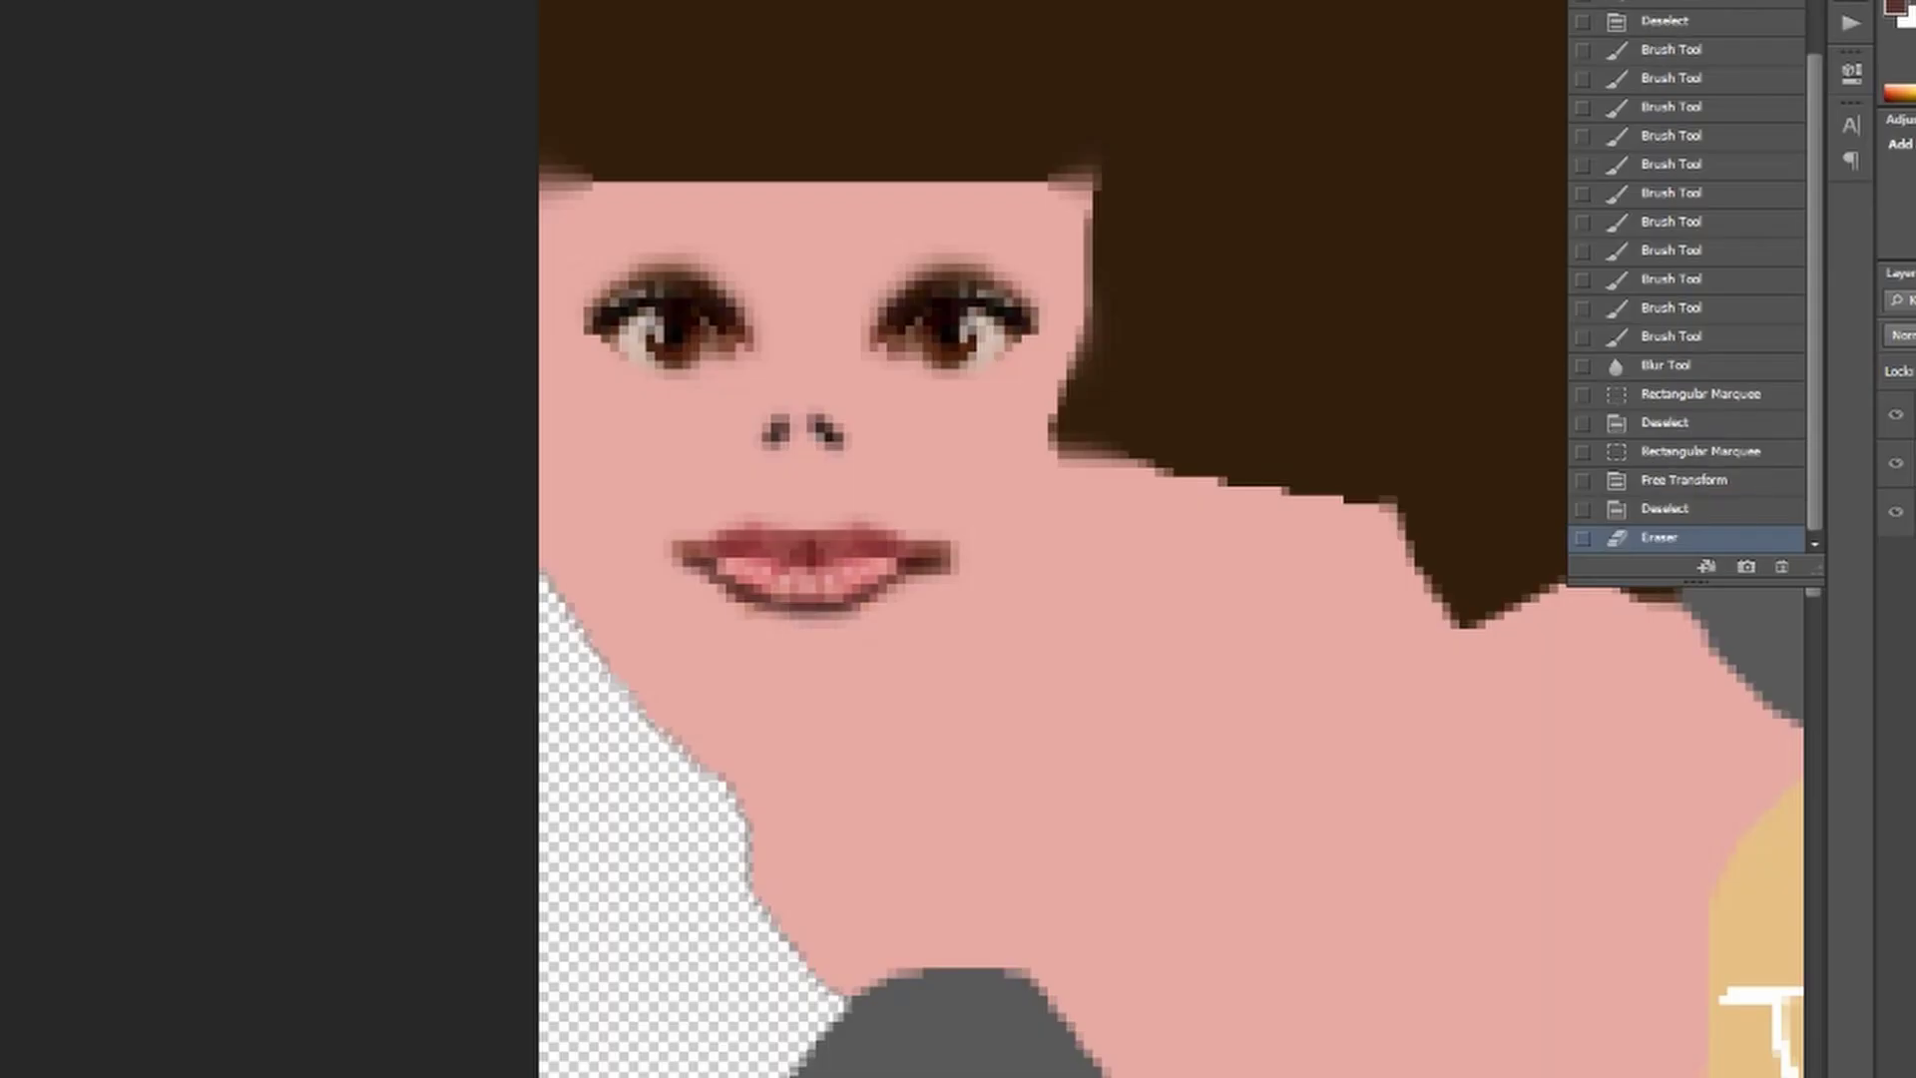
{"action": "mouse_move", "coordinate": [788, 537]}
{"action": "left_mouse_down"}
{"action": "mouse_move", "coordinate": [898, 534]}
{"action": "mouse_move", "coordinate": [896, 569]}
{"action": "mouse_move", "coordinate": [958, 563]}
{"action": "left_mouse_up"}
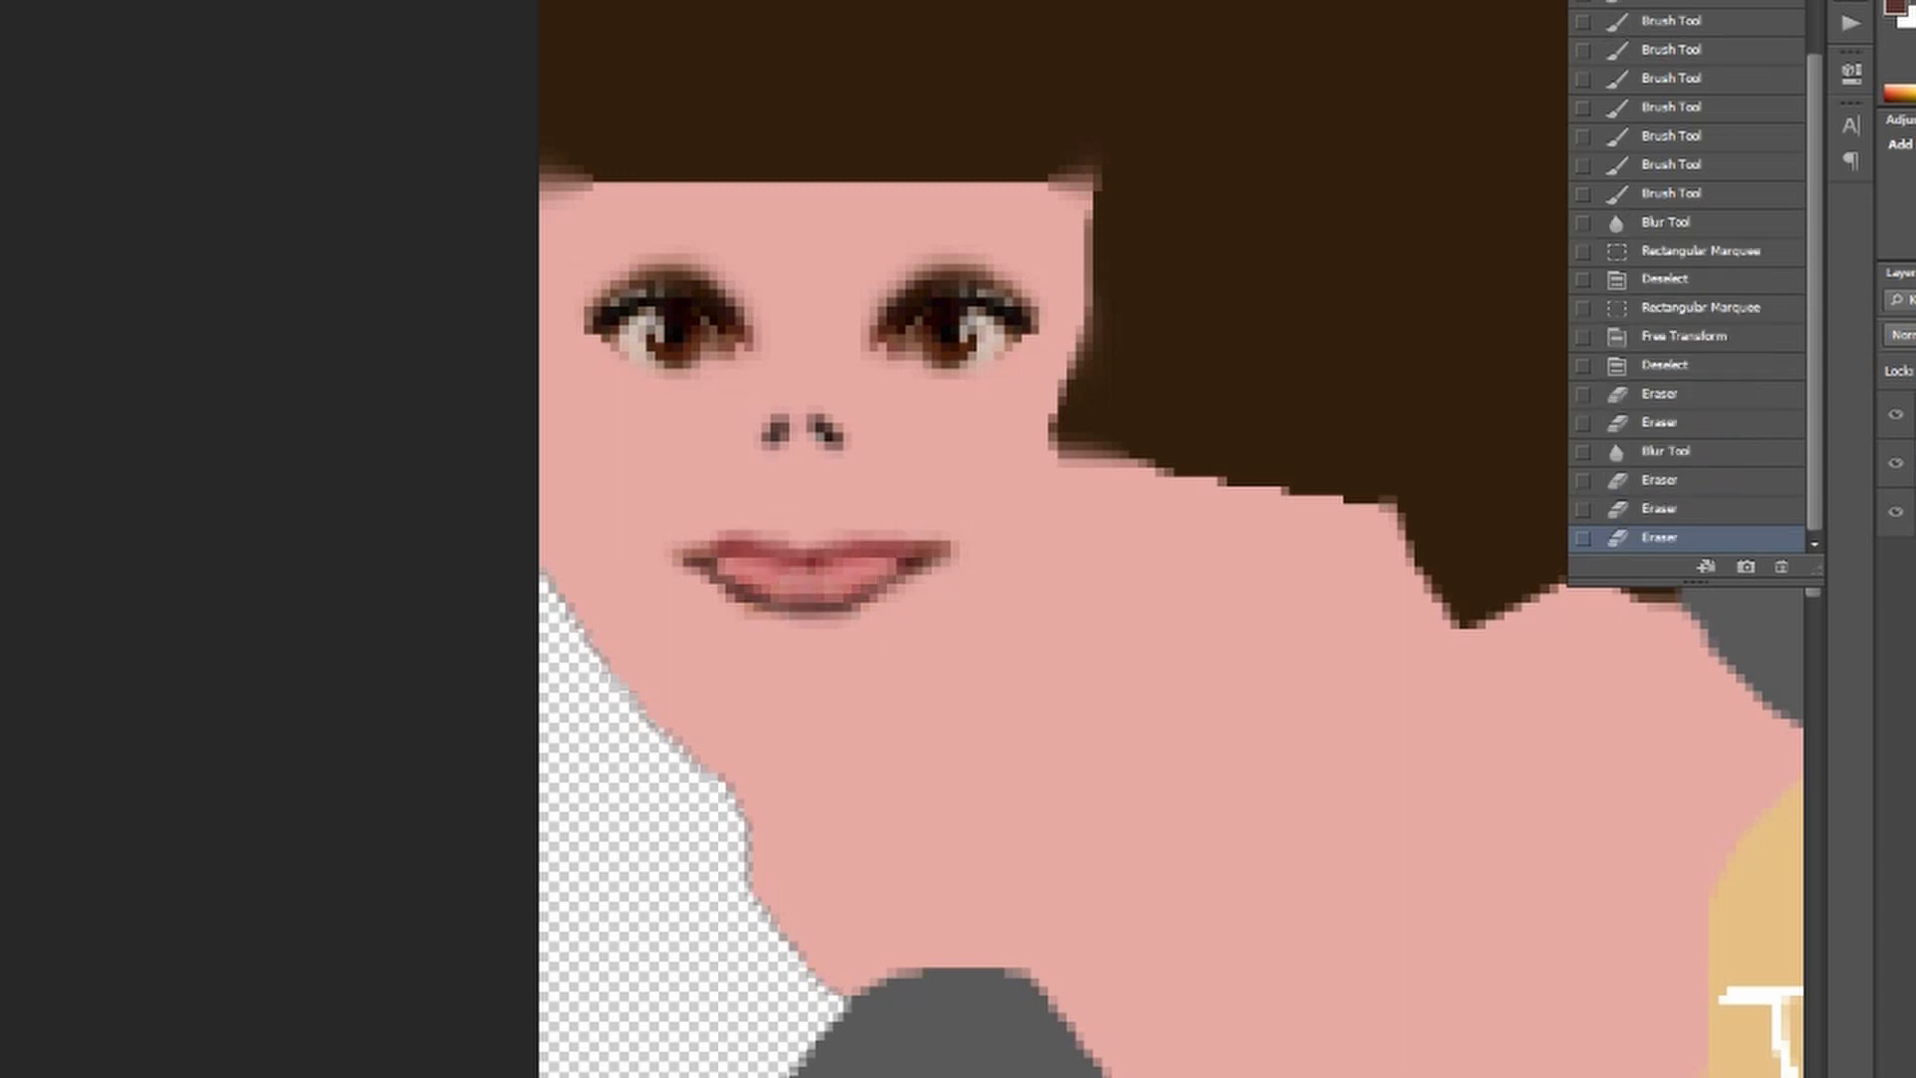
{"action": "left_click_drag", "start_coordinate": [794, 547], "coordinate": [904, 547]}
{"action": "left_click", "coordinate": [806, 507]}
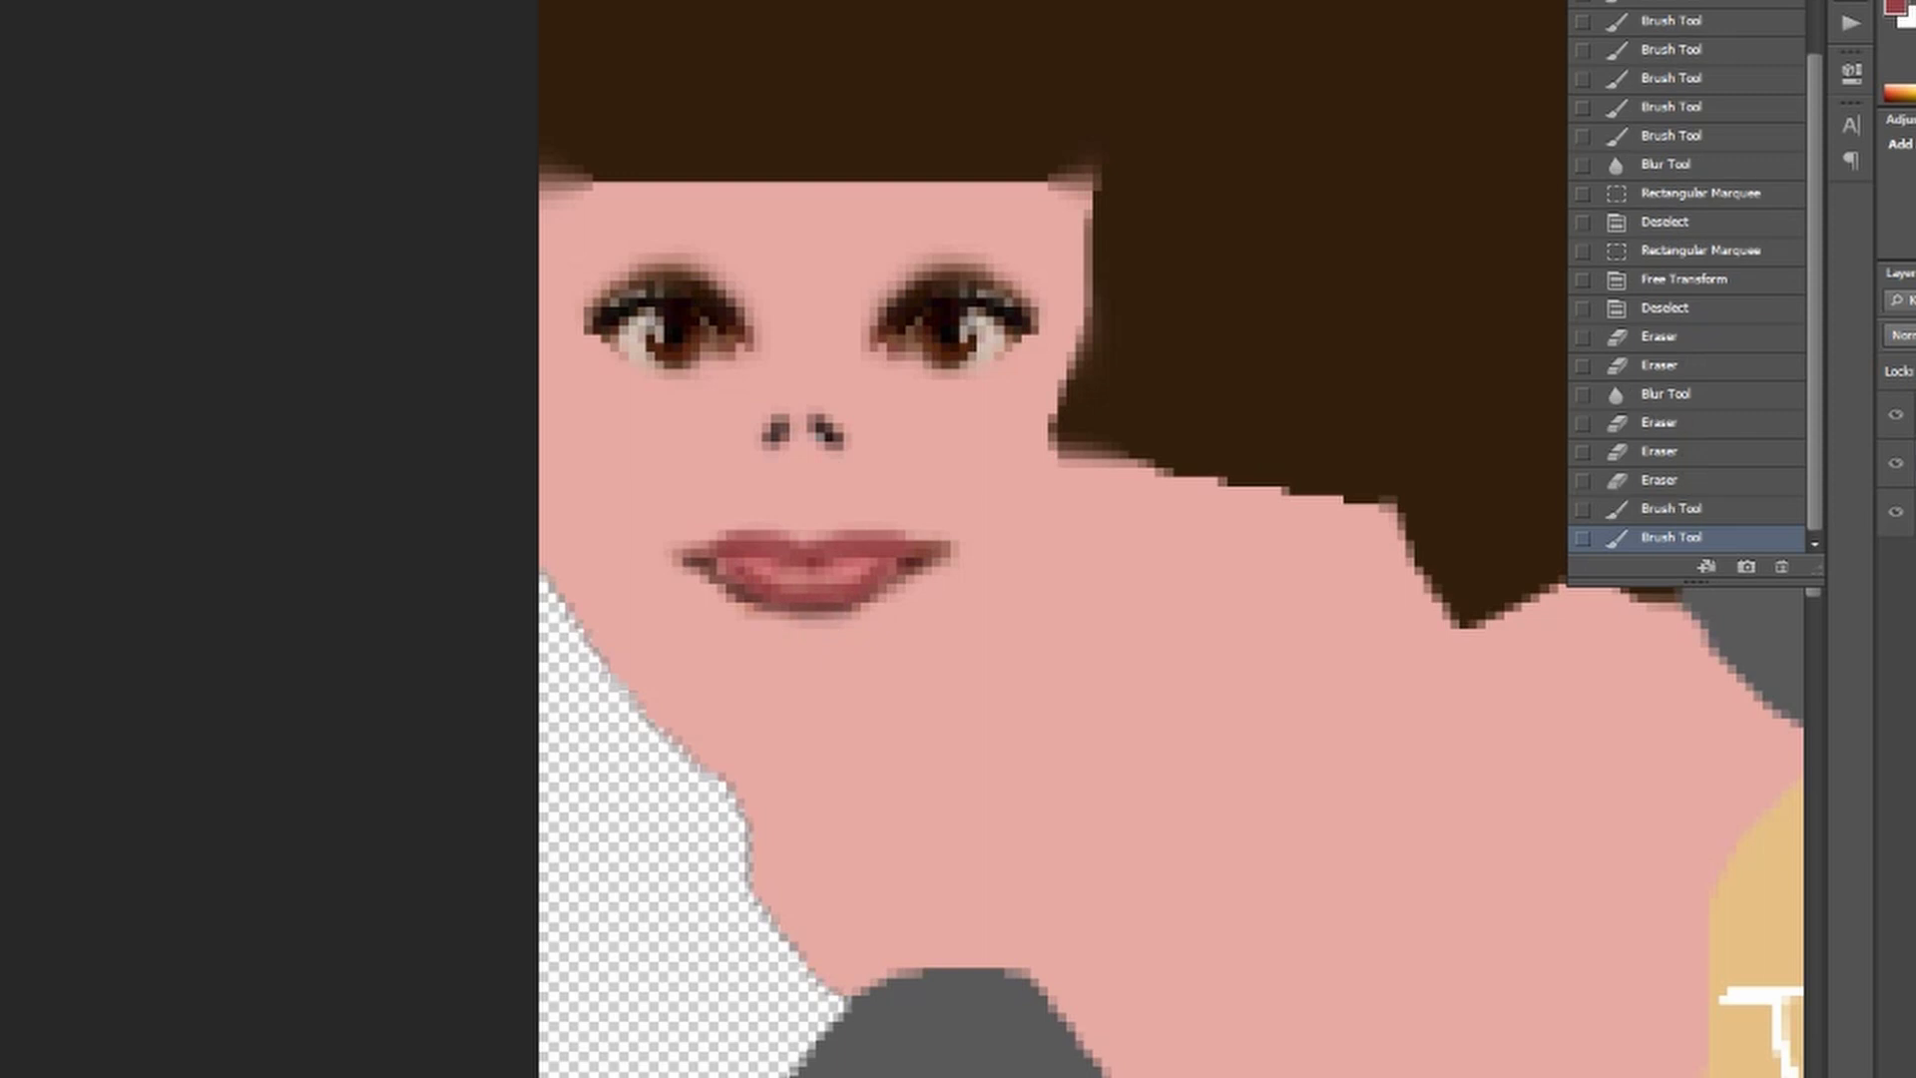
{"action": "left_click", "coordinate": [807, 507]}
{"action": "left_click_drag", "start_coordinate": [803, 471], "coordinate": [807, 513]}
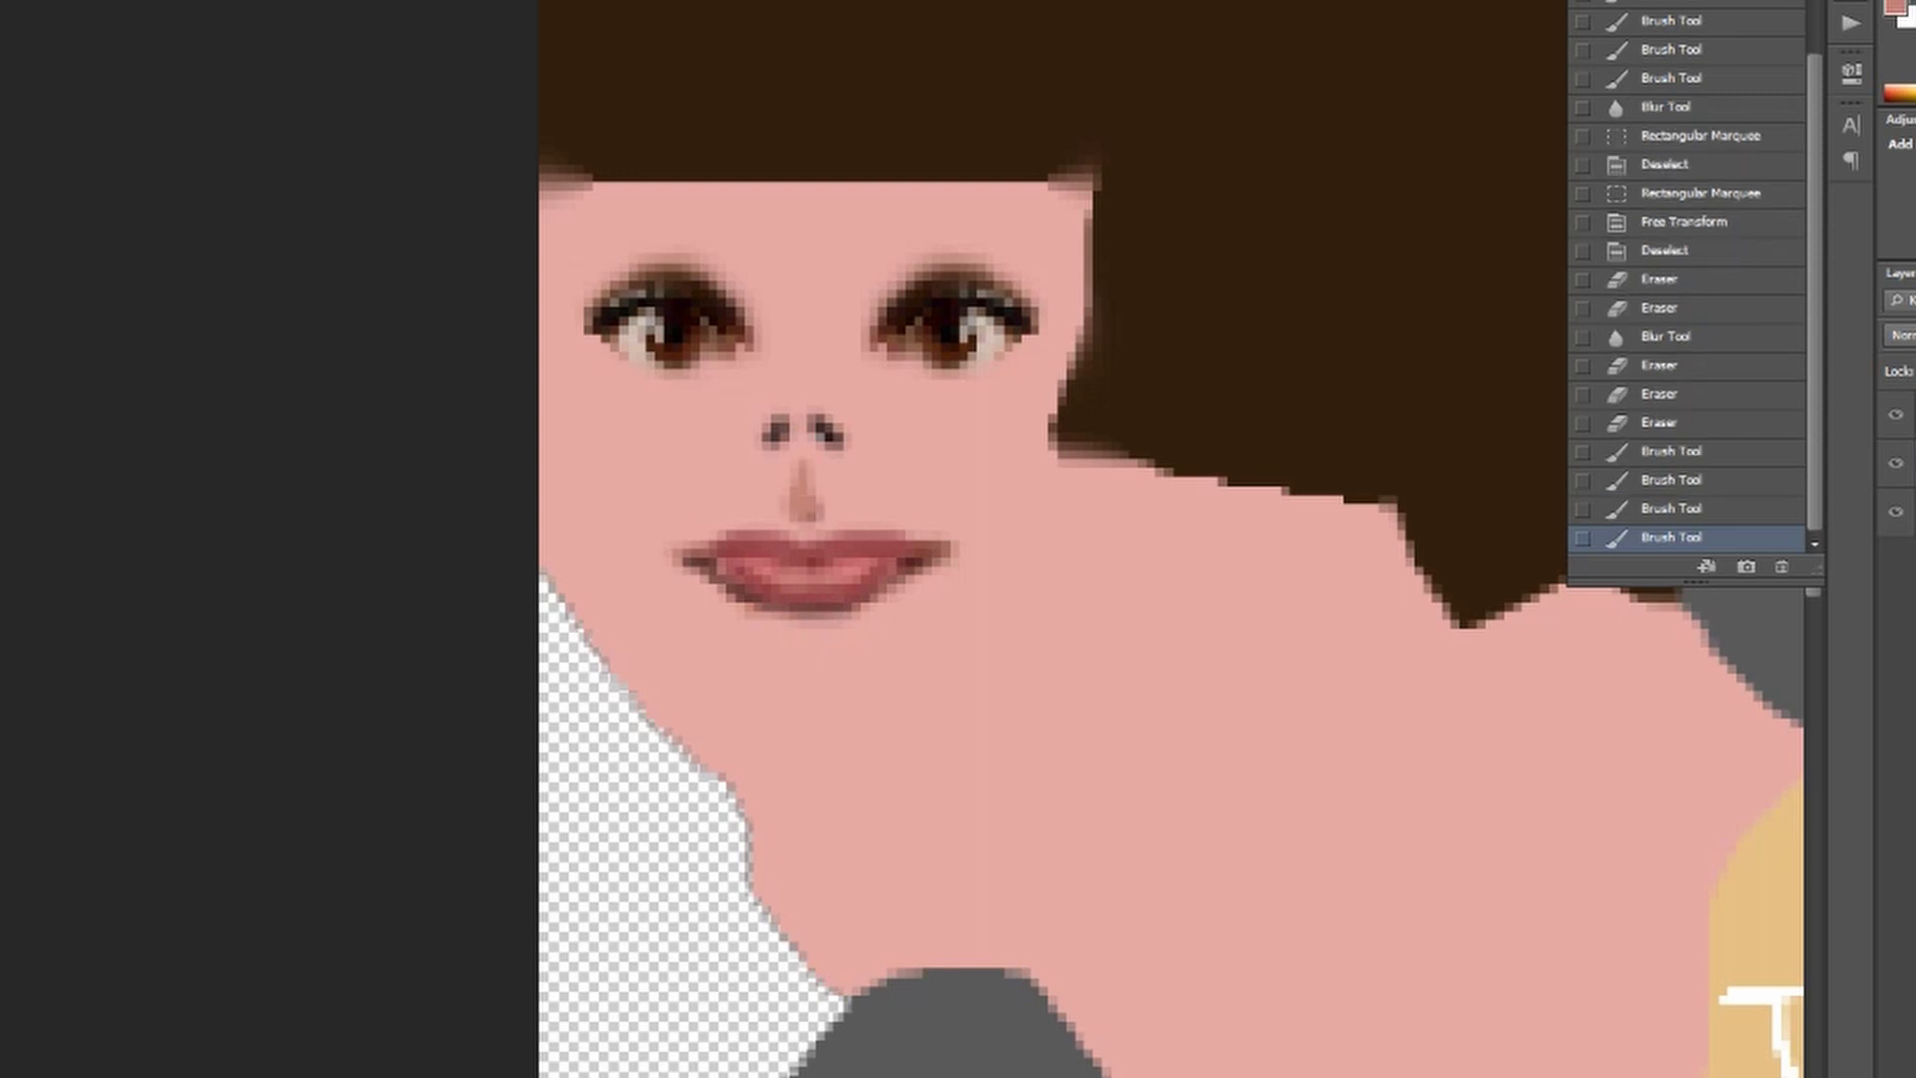
Step: Paint shadows under and around both eyes and add an eyebrow stroke
{"action": "left_click_drag", "start_coordinate": [688, 399], "coordinate": [639, 394]}
{"action": "mouse_move", "coordinate": [639, 389]}
{"action": "left_mouse_down"}
{"action": "mouse_move", "coordinate": [599, 371]}
{"action": "mouse_move", "coordinate": [619, 385]}
{"action": "left_mouse_up"}
{"action": "left_click_drag", "start_coordinate": [1018, 385], "coordinate": [898, 389]}
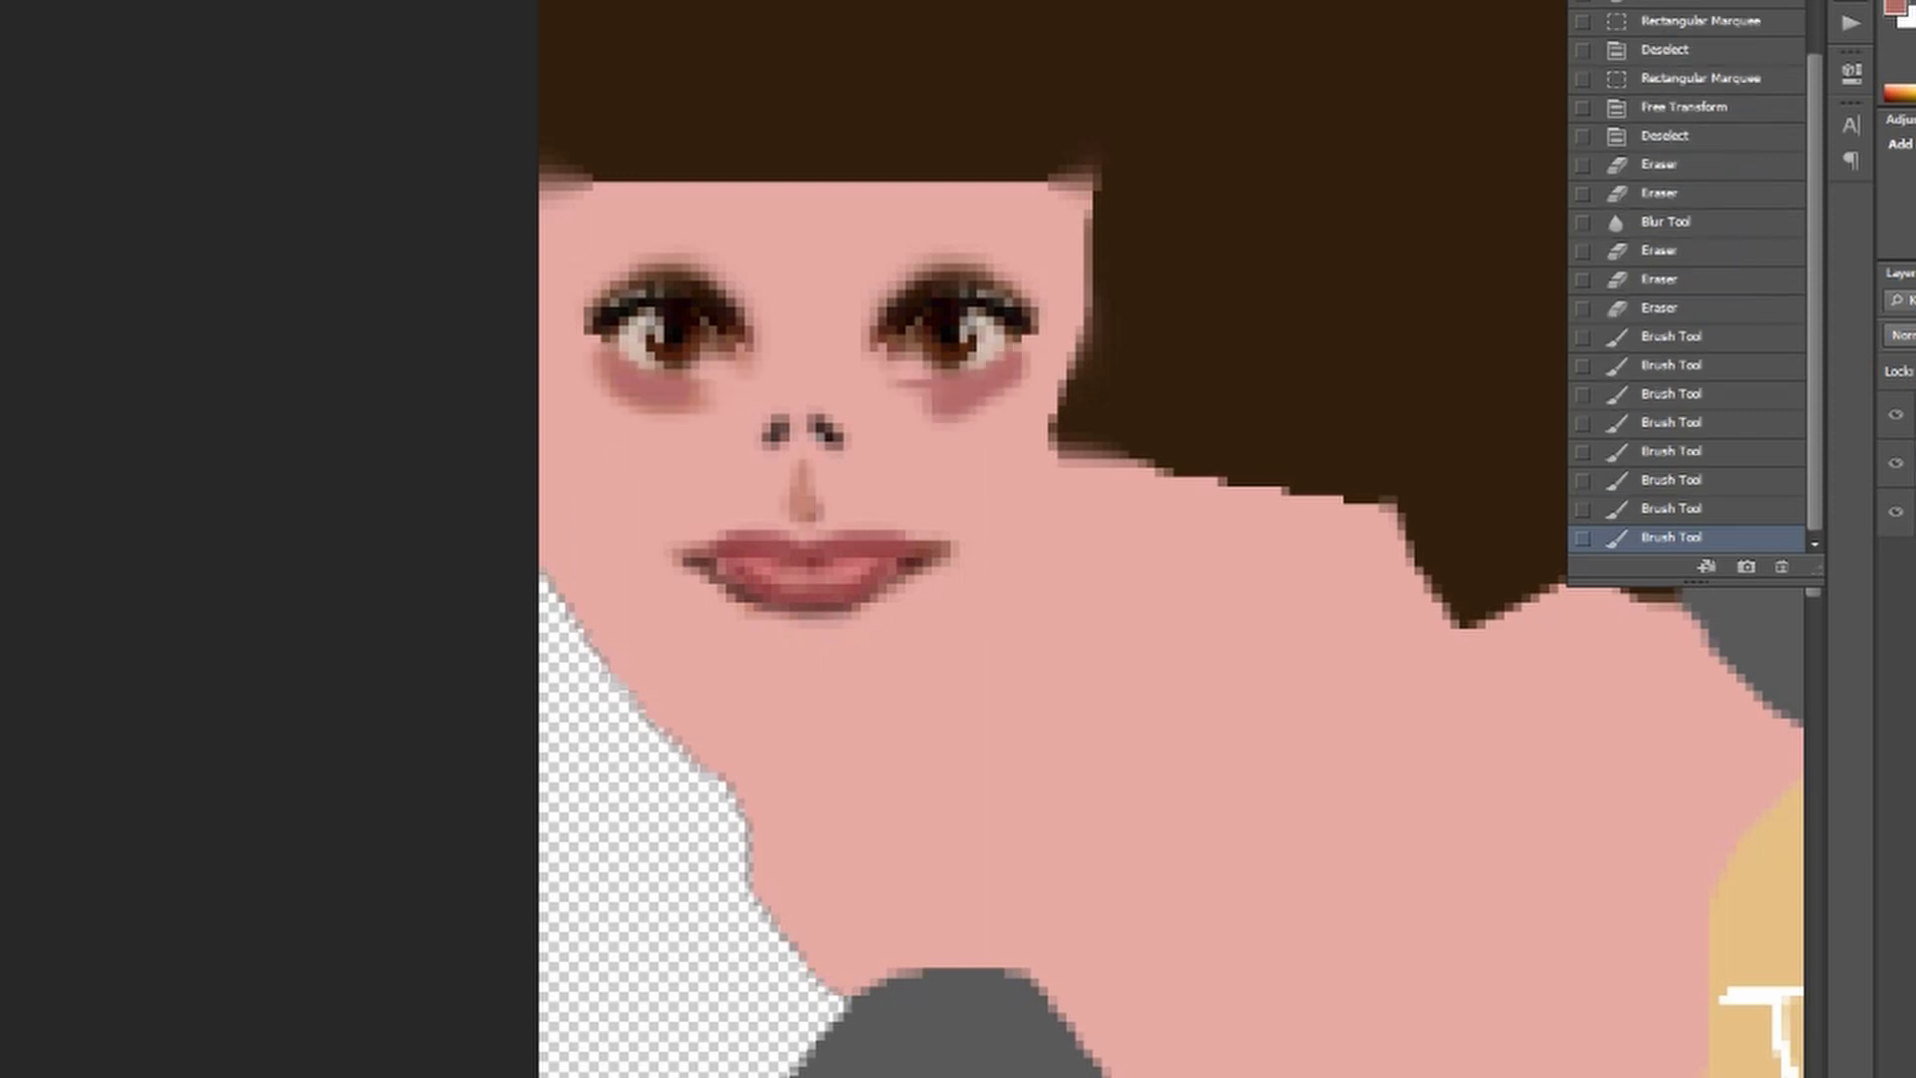
{"action": "left_click_drag", "start_coordinate": [767, 325], "coordinate": [764, 390]}
{"action": "left_click_drag", "start_coordinate": [869, 299], "coordinate": [1028, 279]}
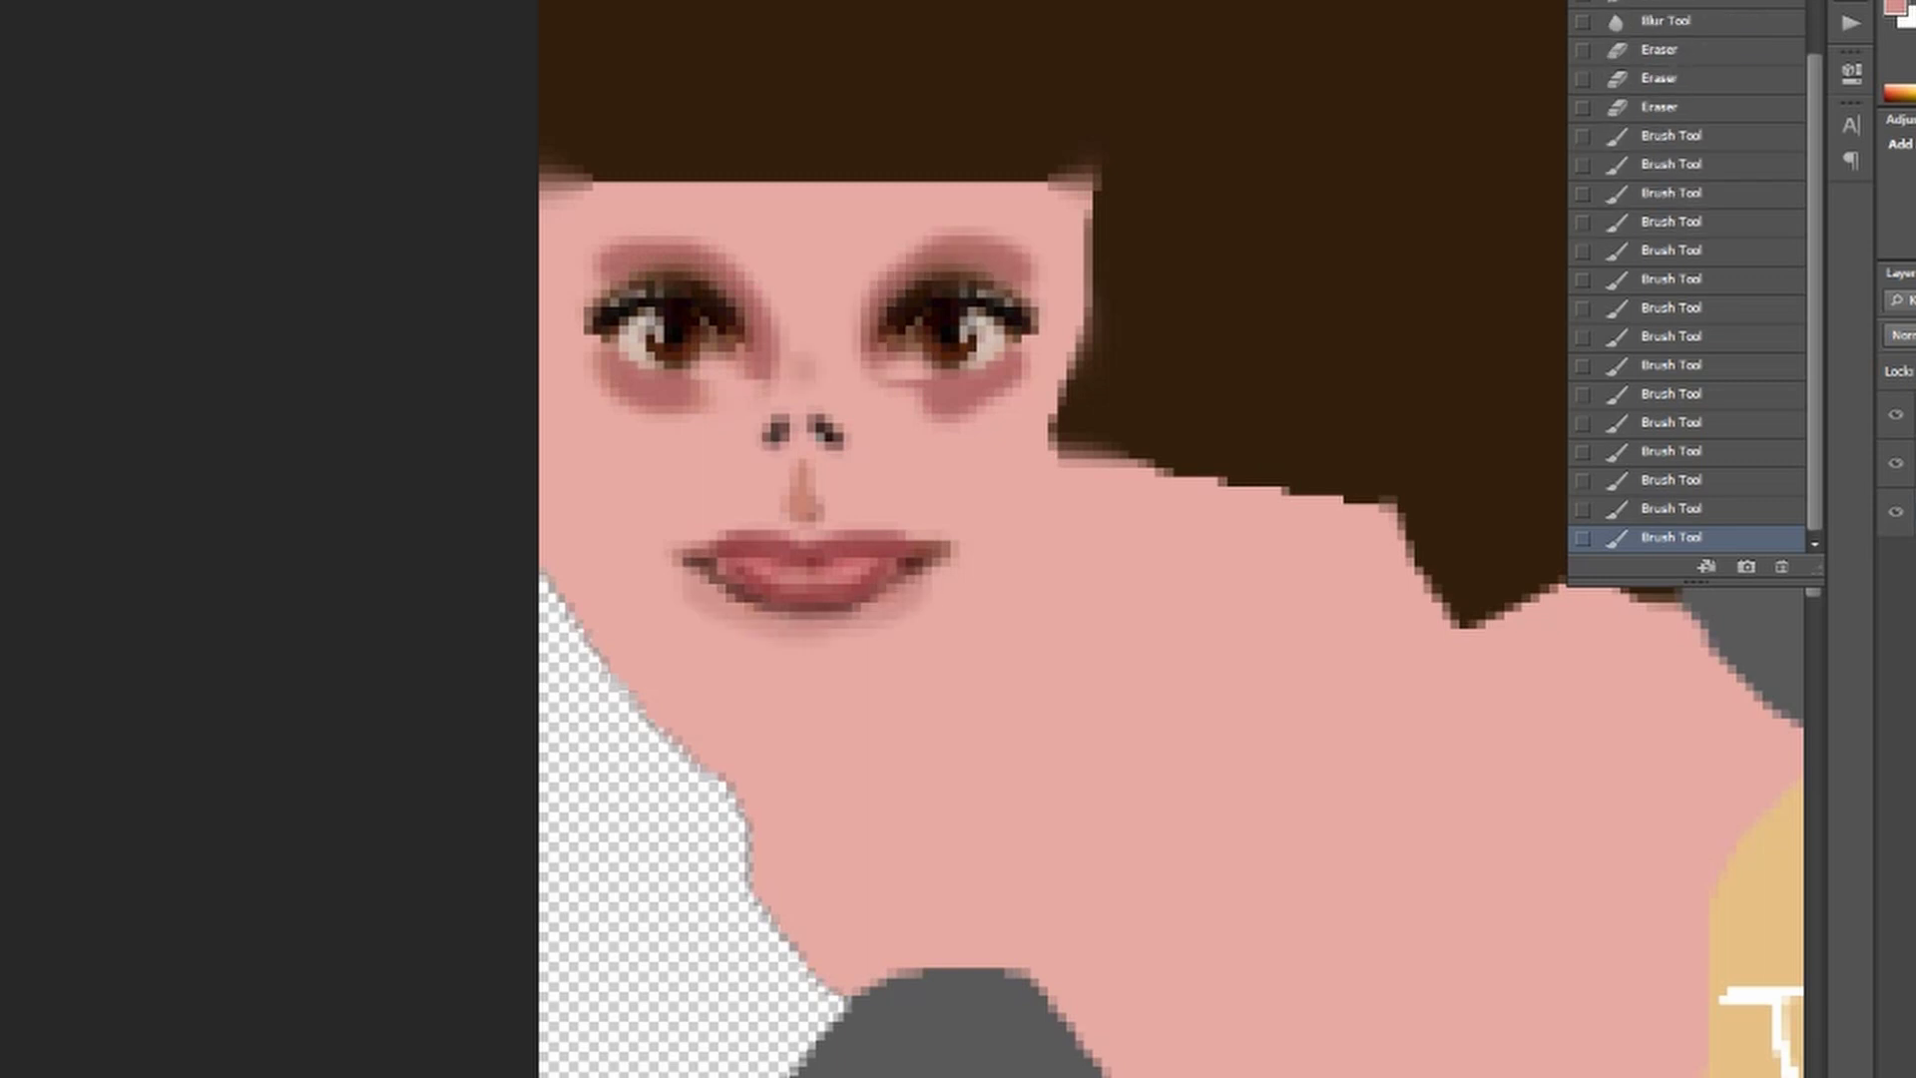
{"action": "left_click_drag", "start_coordinate": [868, 257], "coordinate": [1018, 210]}
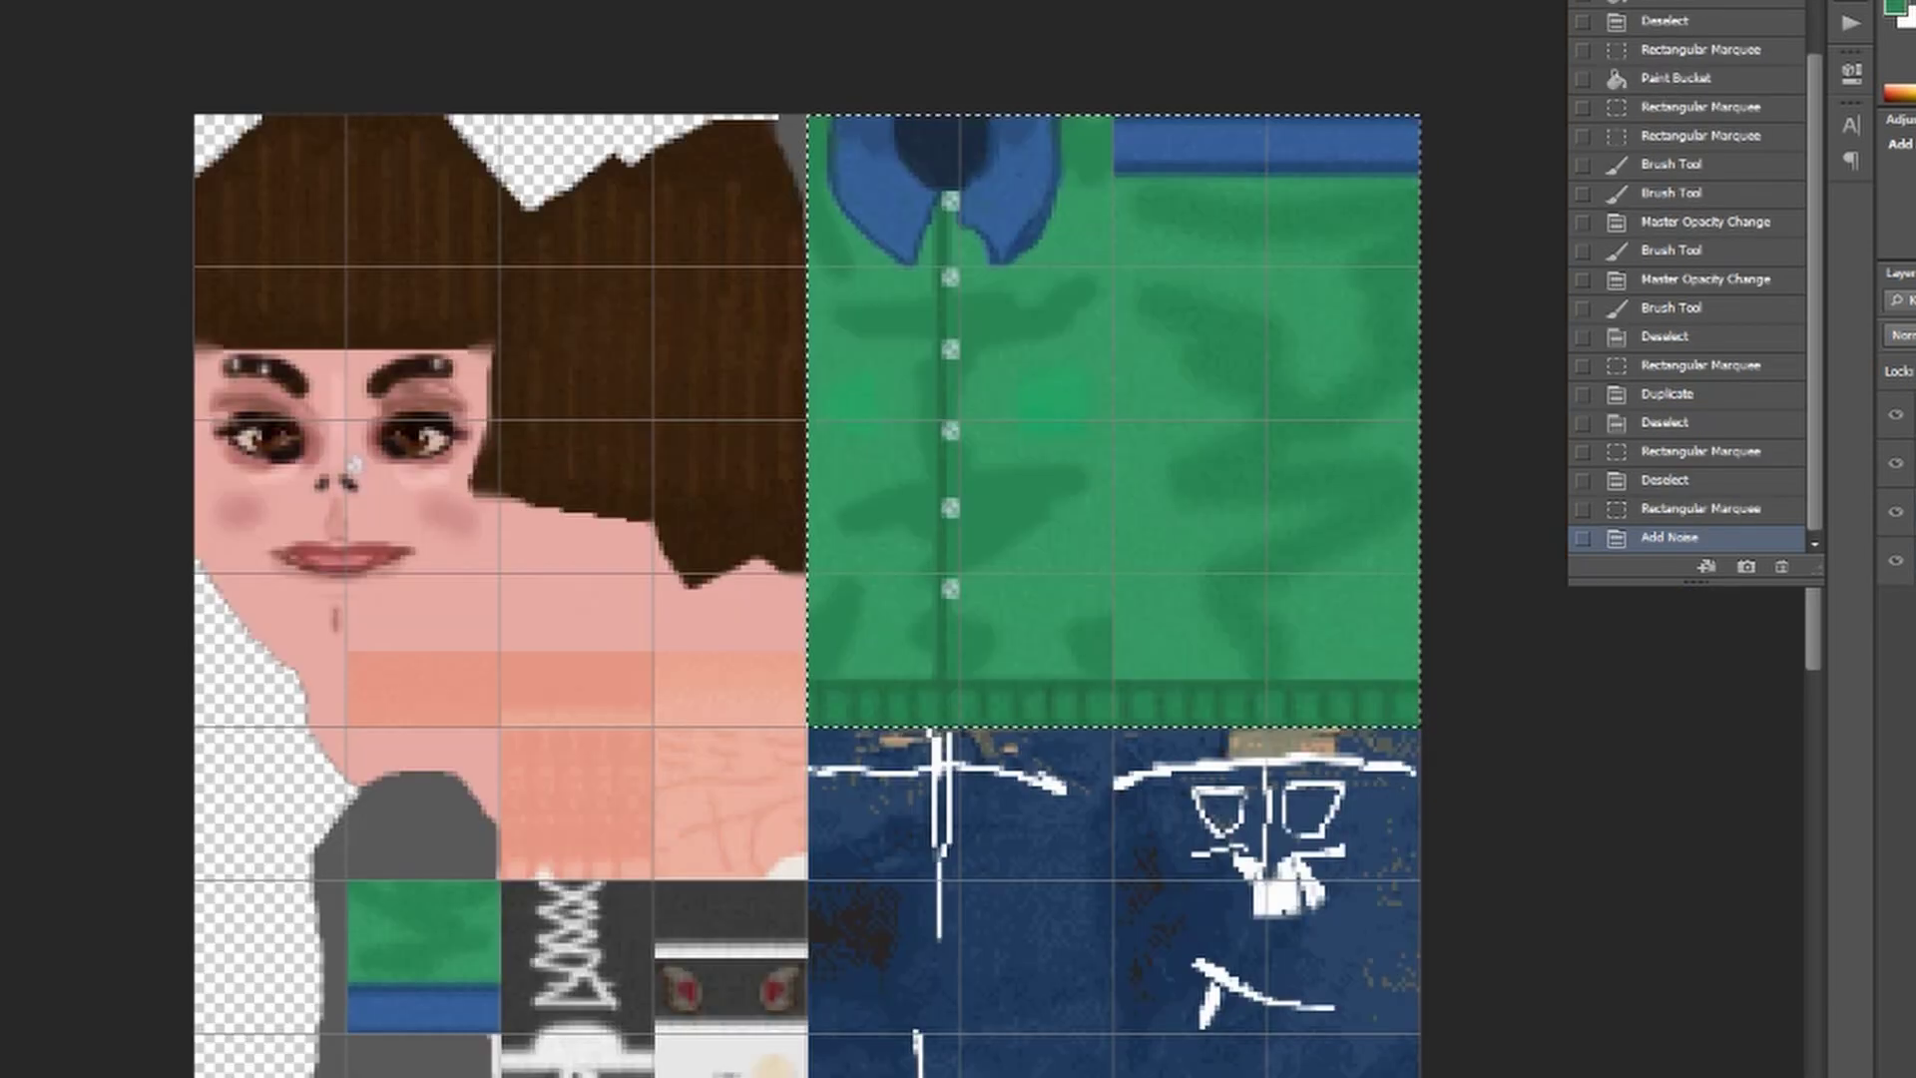
Step: Zoom in on the shirt, clear the selection and marquee-select the blue band
{"action": "key", "text": "ctrl+plus"}
{"action": "key", "text": "ctrl+plus"}
{"action": "key", "text": "ctrl+plus"}
{"action": "key", "text": "ctrl+plus"}
{"action": "key", "text": "ctrl+d"}
{"action": "scroll", "coordinate": [823, 579], "scroll_direction": "right", "scroll_amount": 5, "text": "shift"}
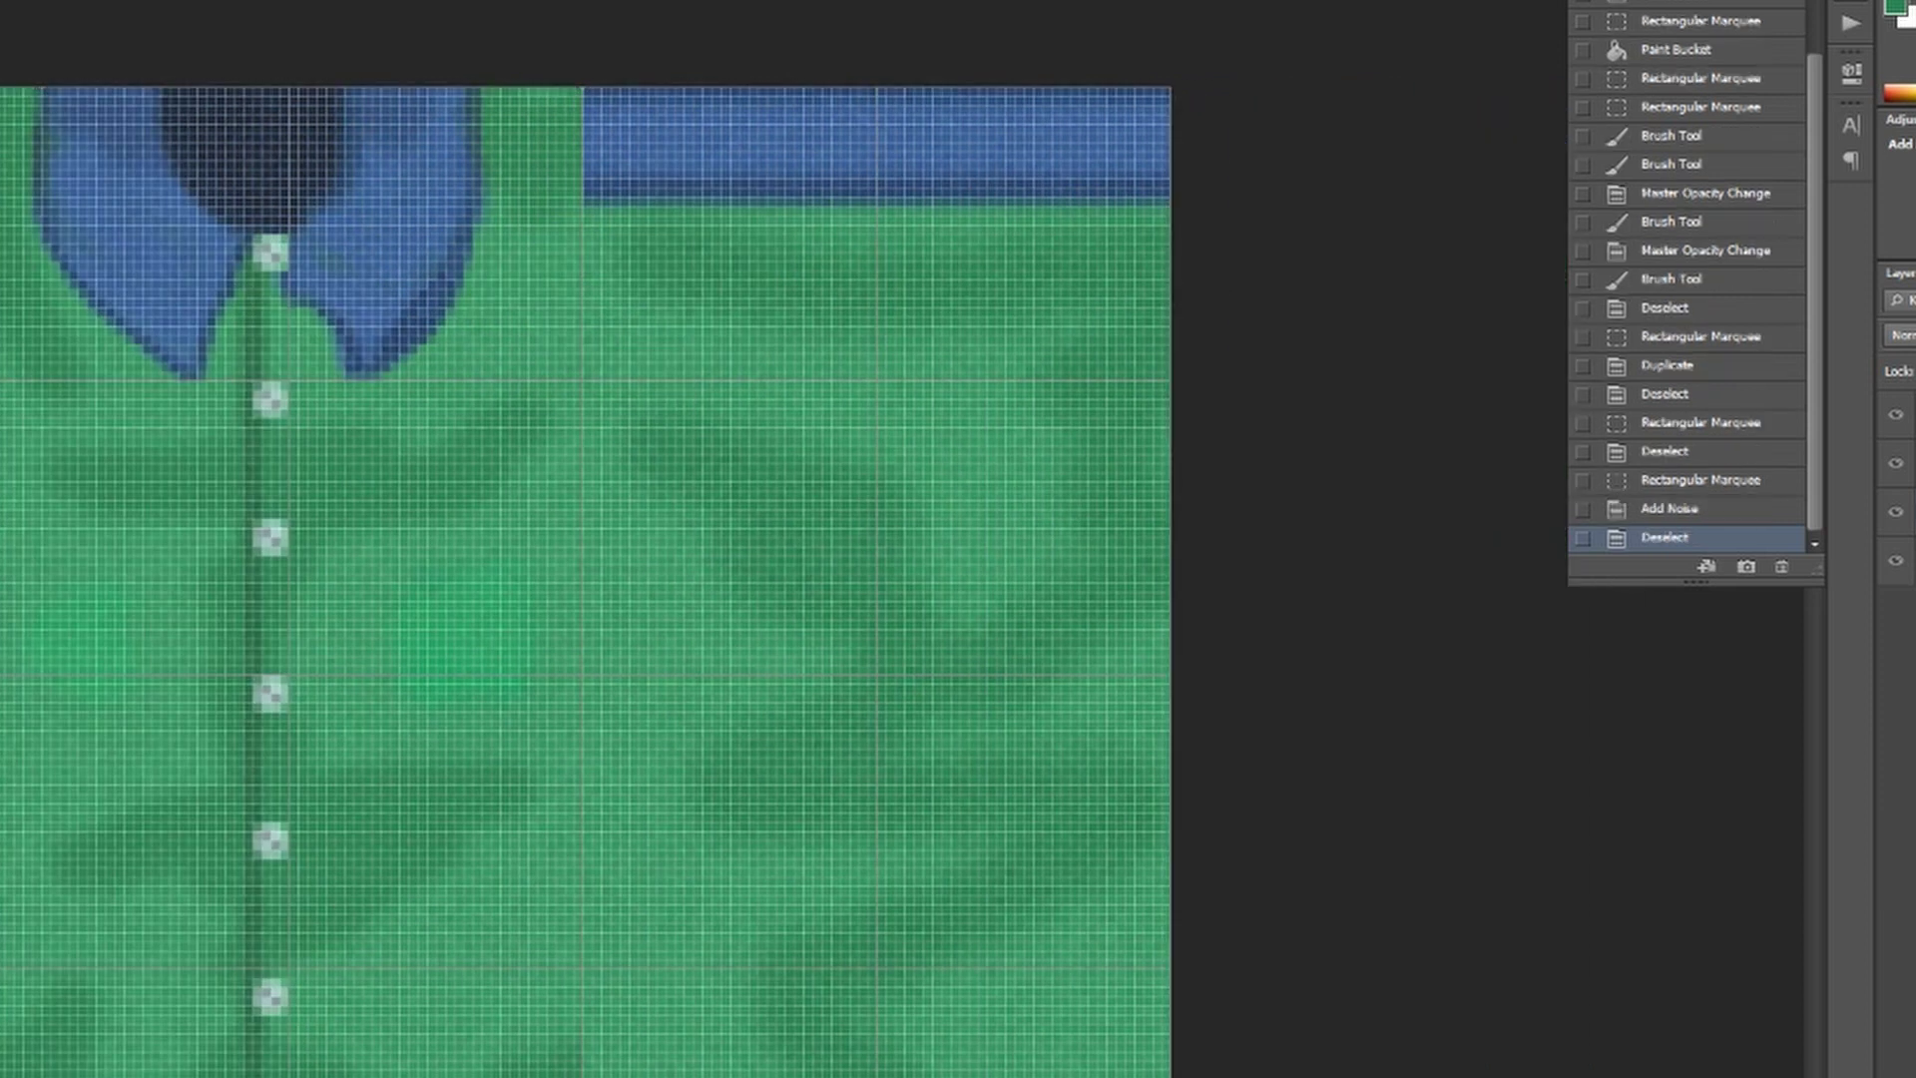
{"action": "left_click_drag", "start_coordinate": [1178, 205], "coordinate": [1177, 206]}
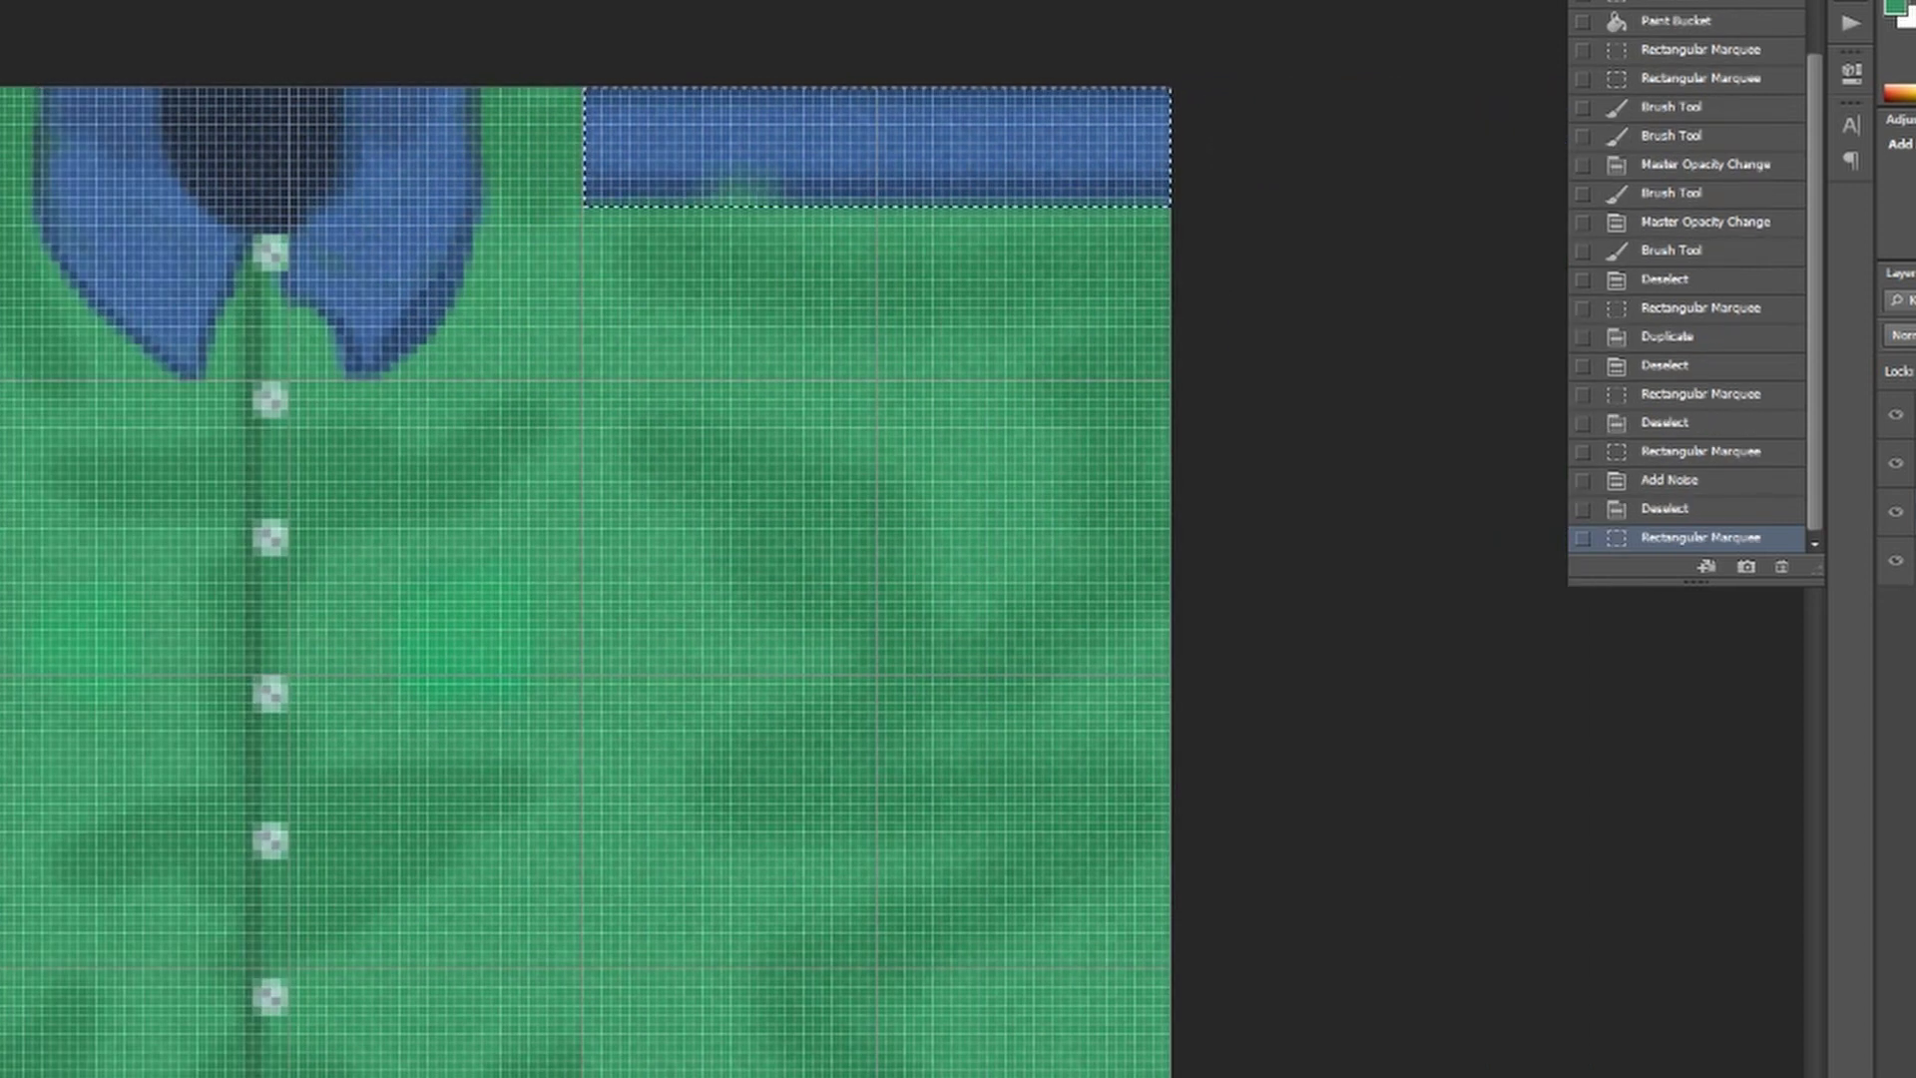
Step: Paint green over the band's corners, ends and lower edge into a rounded collar
{"action": "left_click_drag", "start_coordinate": [589, 200], "coordinate": [679, 95]}
{"action": "left_click_drag", "start_coordinate": [1163, 199], "coordinate": [1088, 94]}
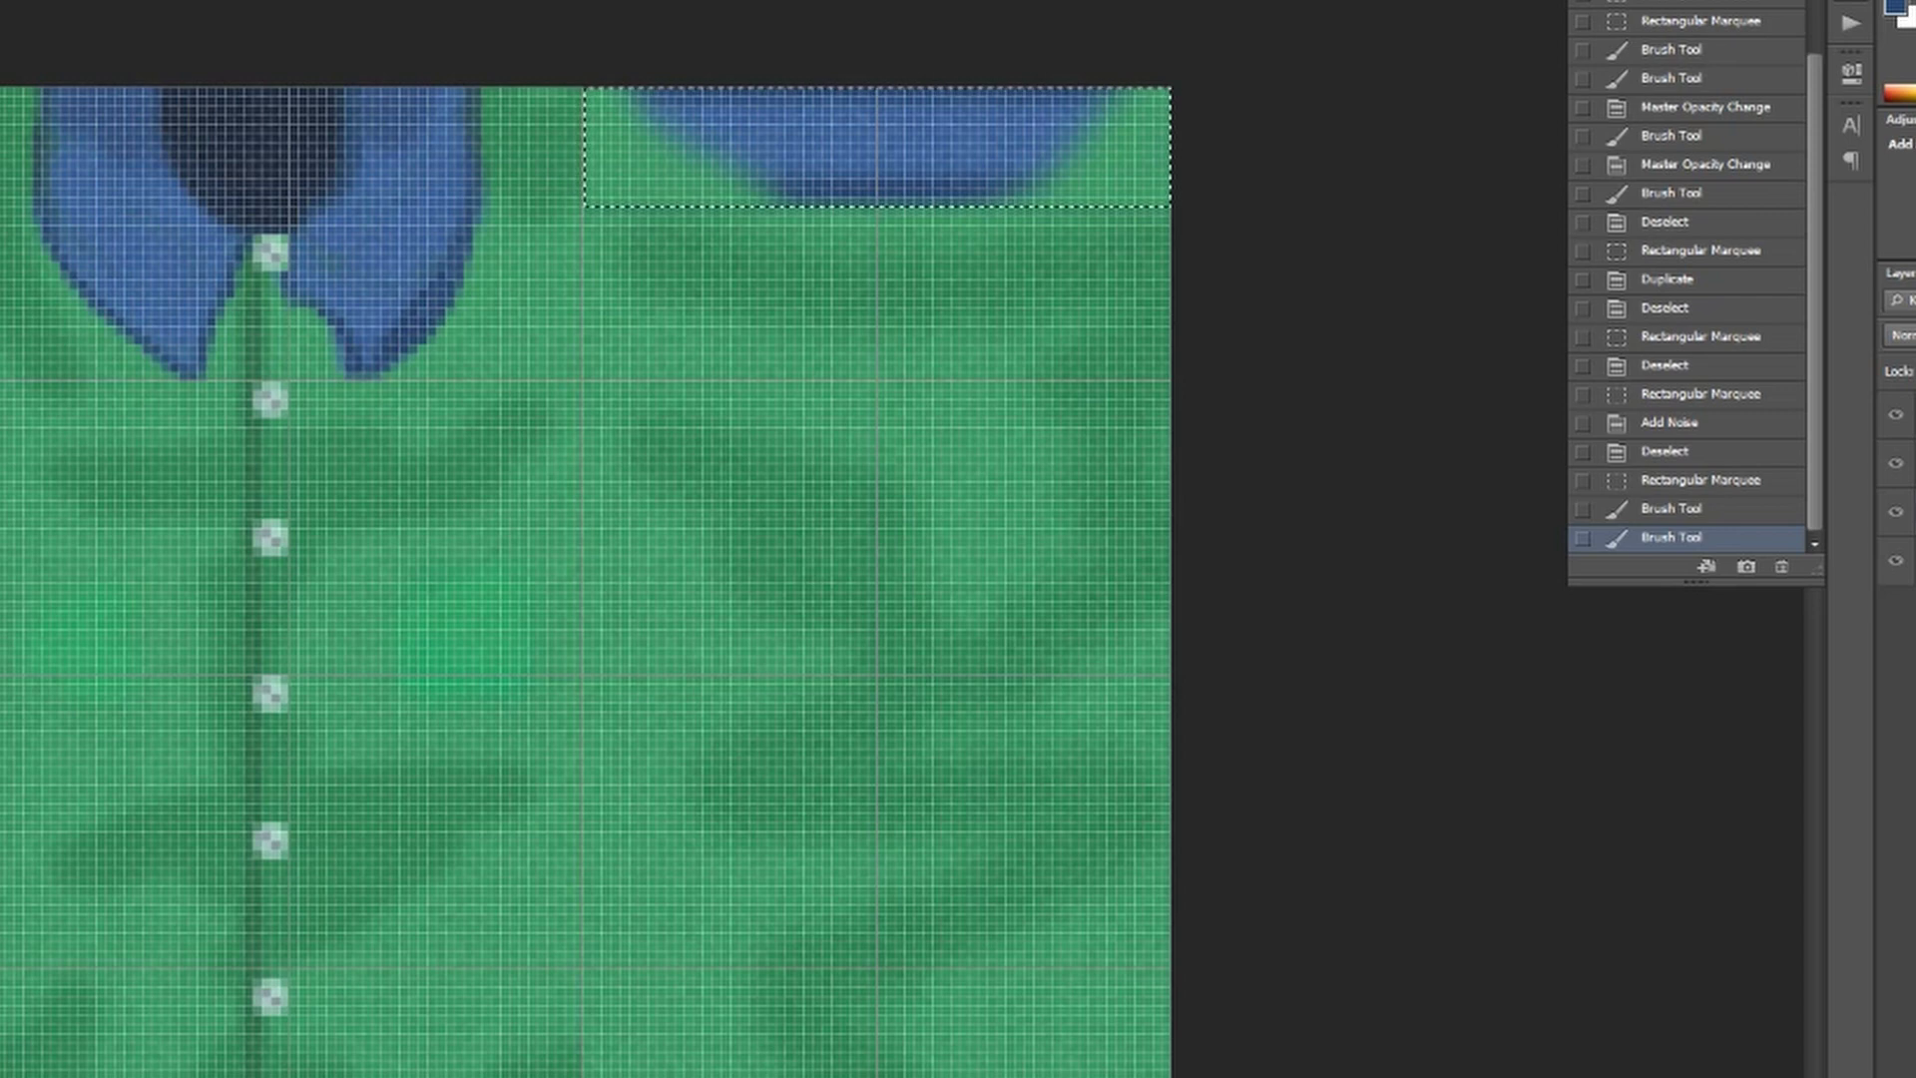
{"action": "left_click_drag", "start_coordinate": [598, 200], "coordinate": [778, 95]}
{"action": "left_click_drag", "start_coordinate": [1133, 174], "coordinate": [1023, 90]}
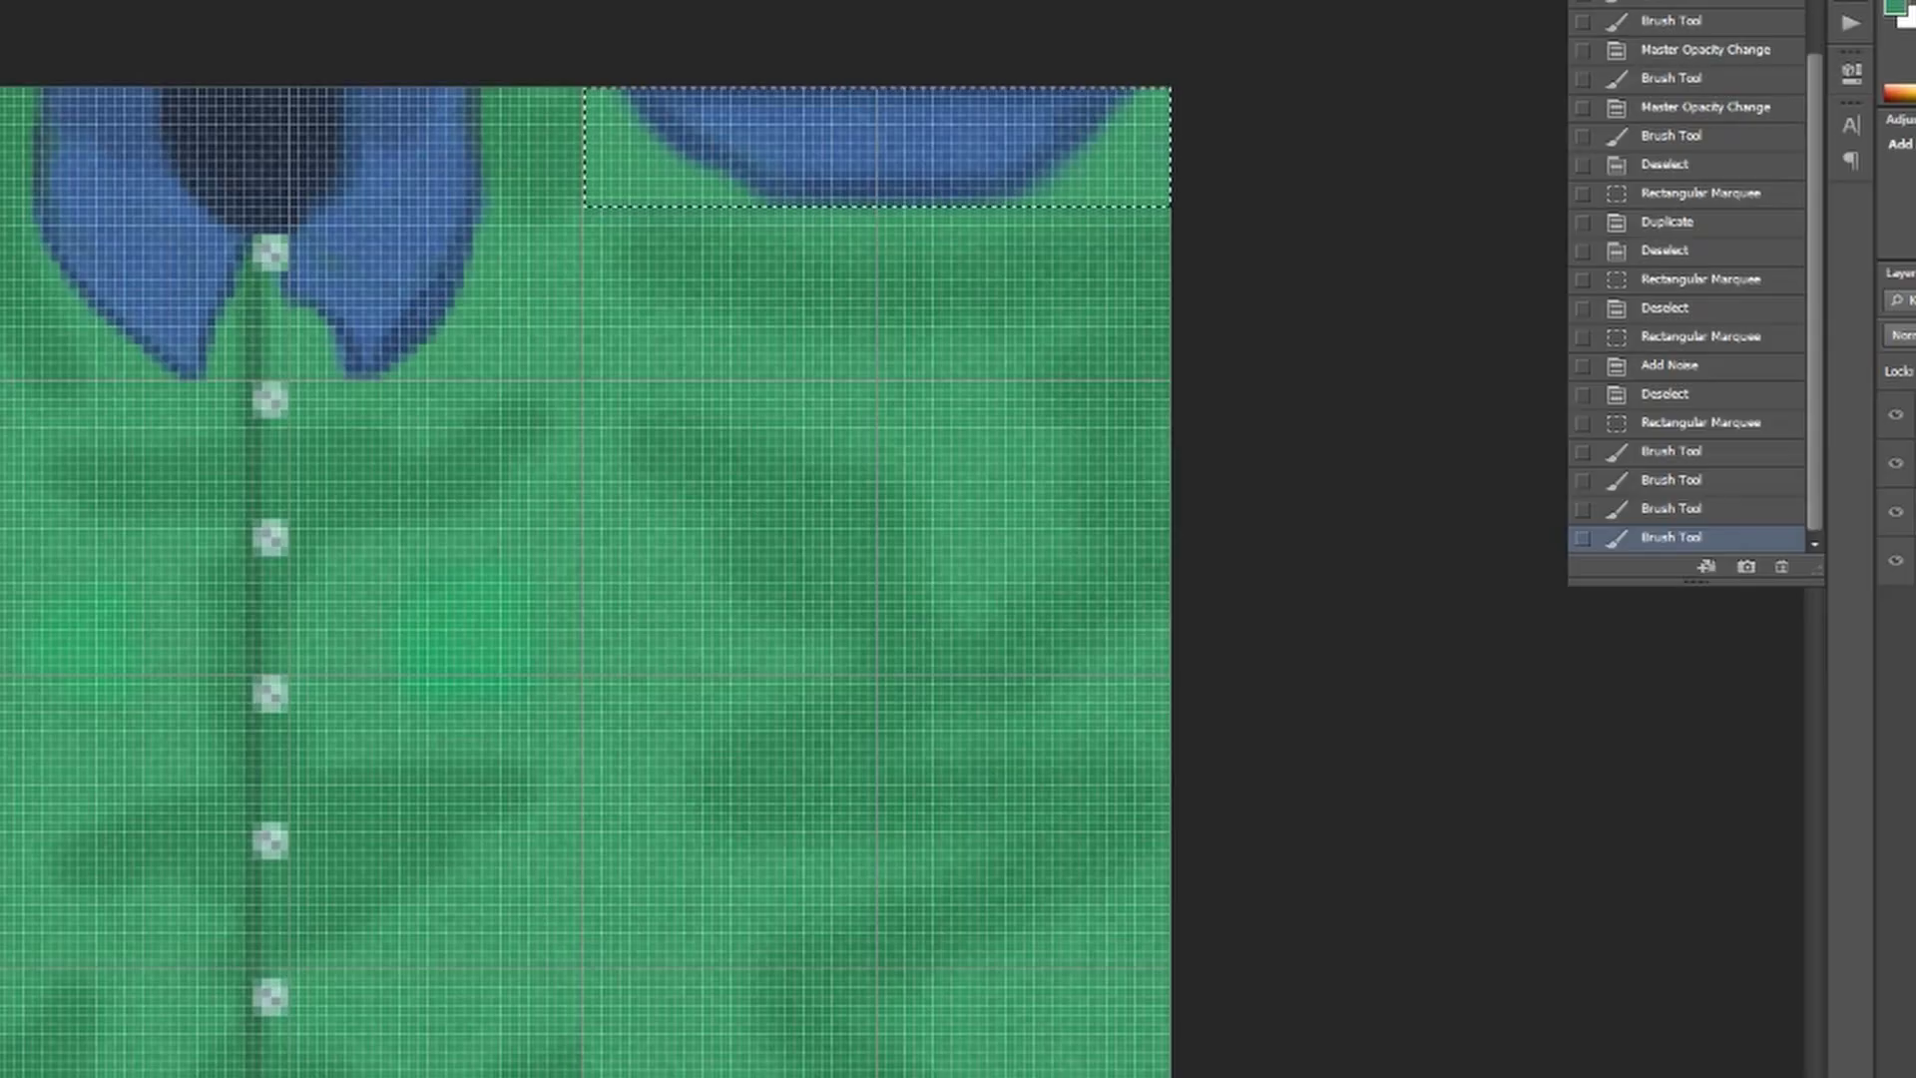
{"action": "left_click_drag", "start_coordinate": [768, 192], "coordinate": [1098, 170]}
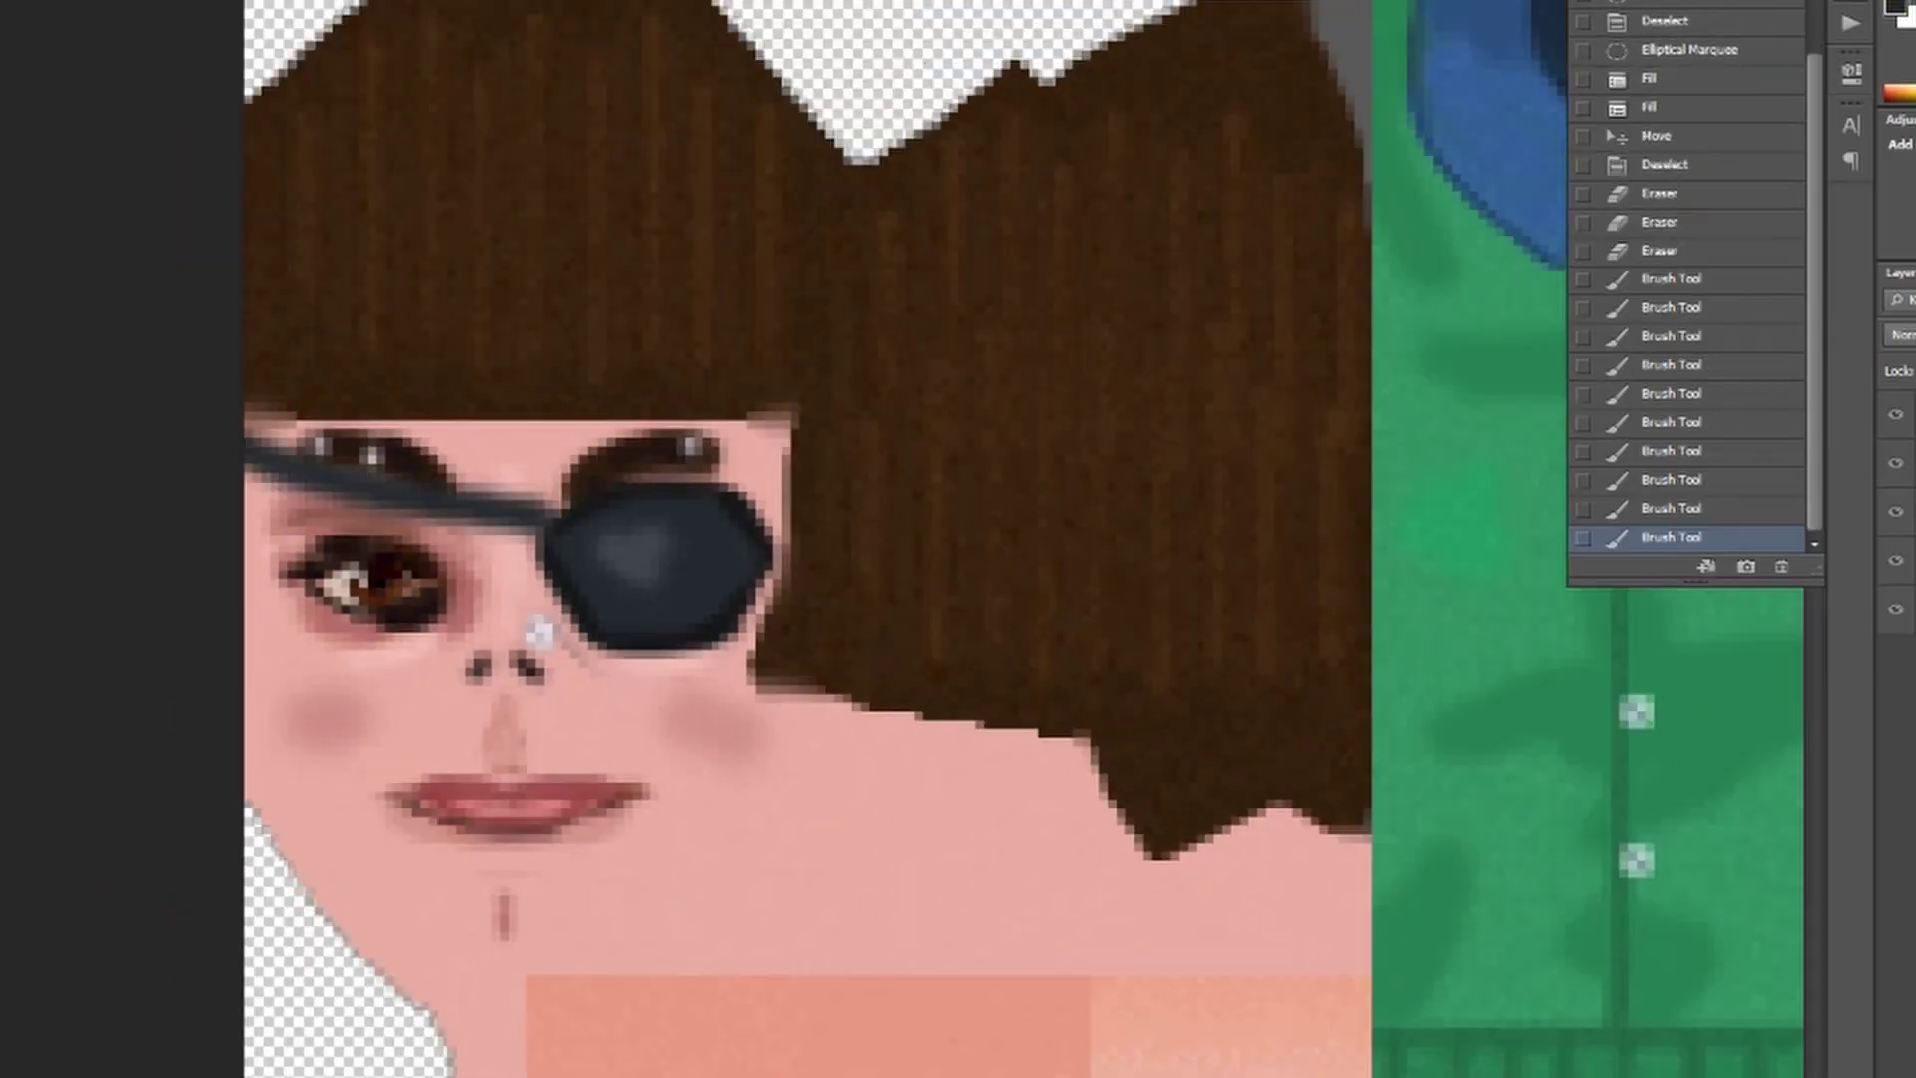
Step: Select the face area and paint a dark eyepatch strap across the forehead to the patch
{"action": "left_click_drag", "start_coordinate": [766, 844], "coordinate": [791, 858]}
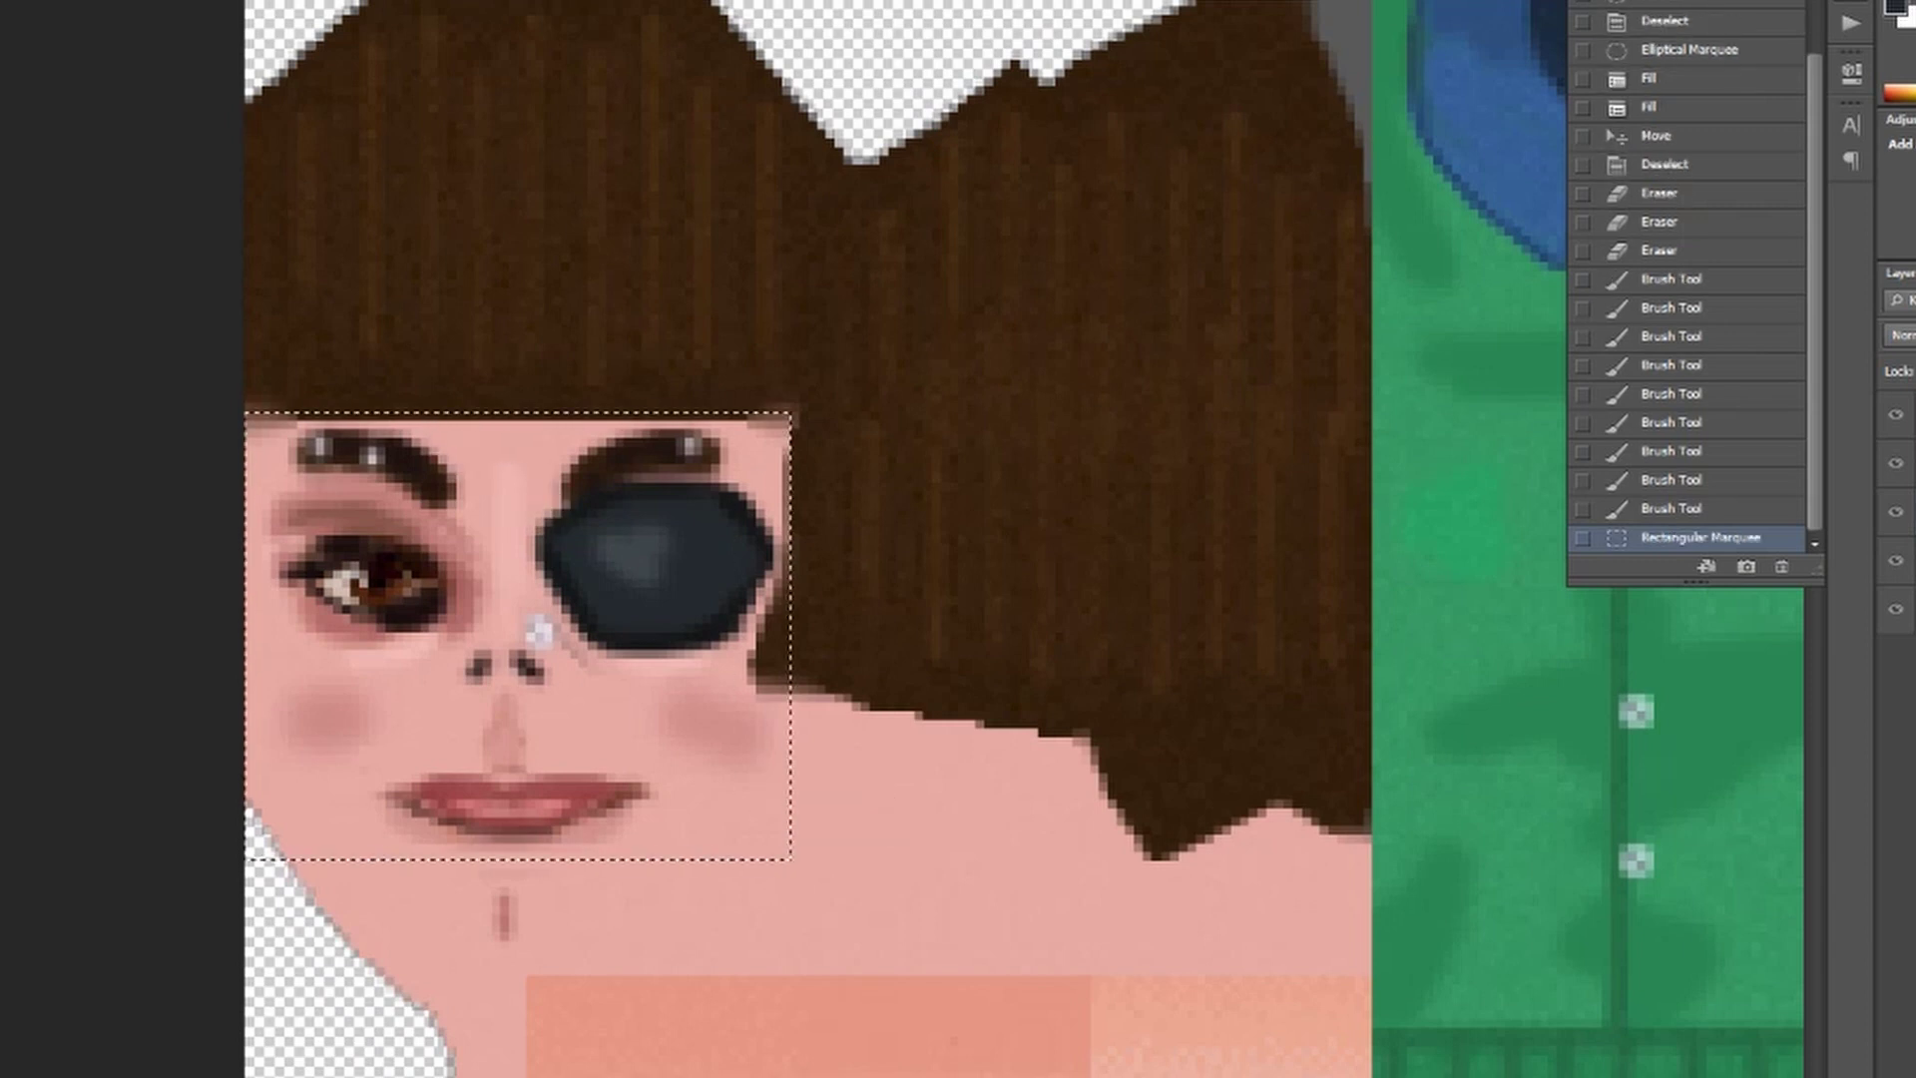
{"action": "left_click_drag", "start_coordinate": [409, 420], "coordinate": [559, 514]}
{"action": "scroll", "coordinate": [557, 445], "scroll_direction": "up", "scroll_amount": 3, "text": "alt"}
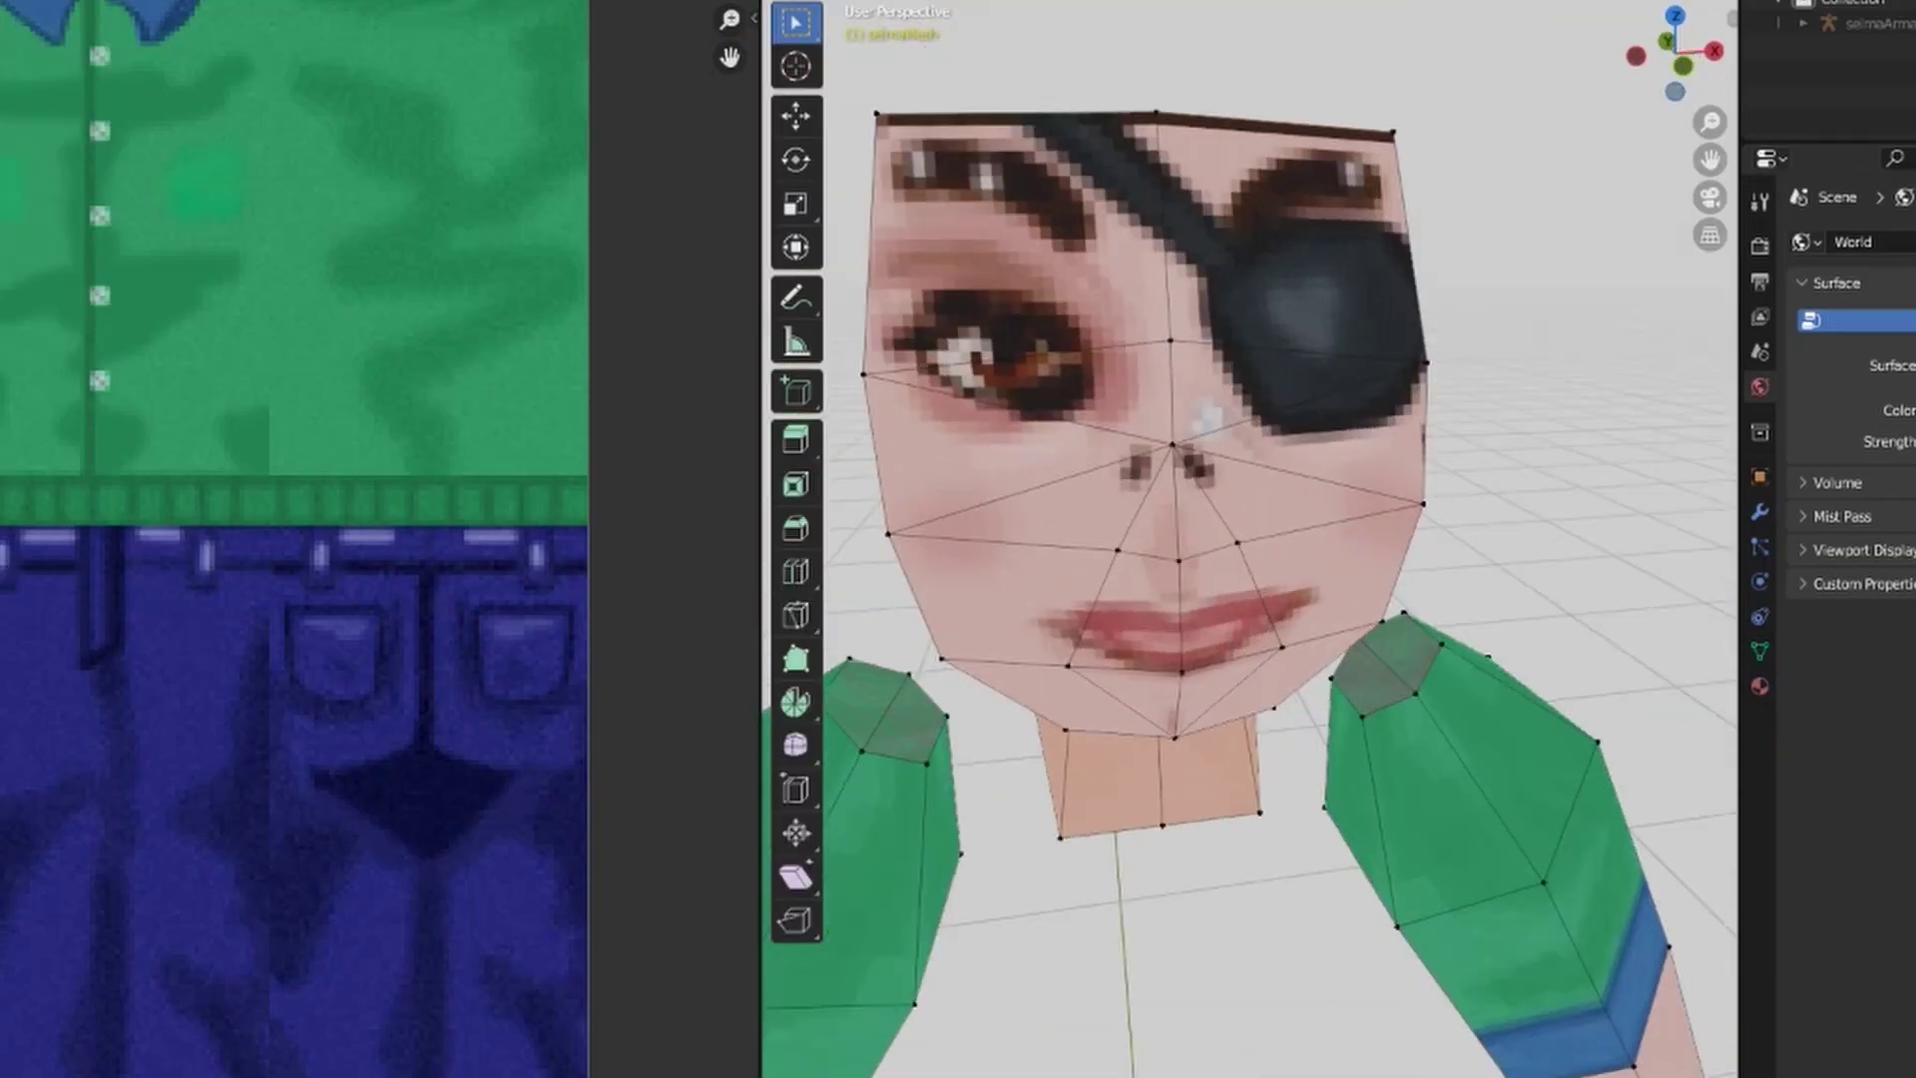
Step: Knife-cut new edges from the nose-bridge vertex and view the head from the front
{"action": "key", "text": "k"}
{"action": "left_click", "coordinate": [1170, 341]}
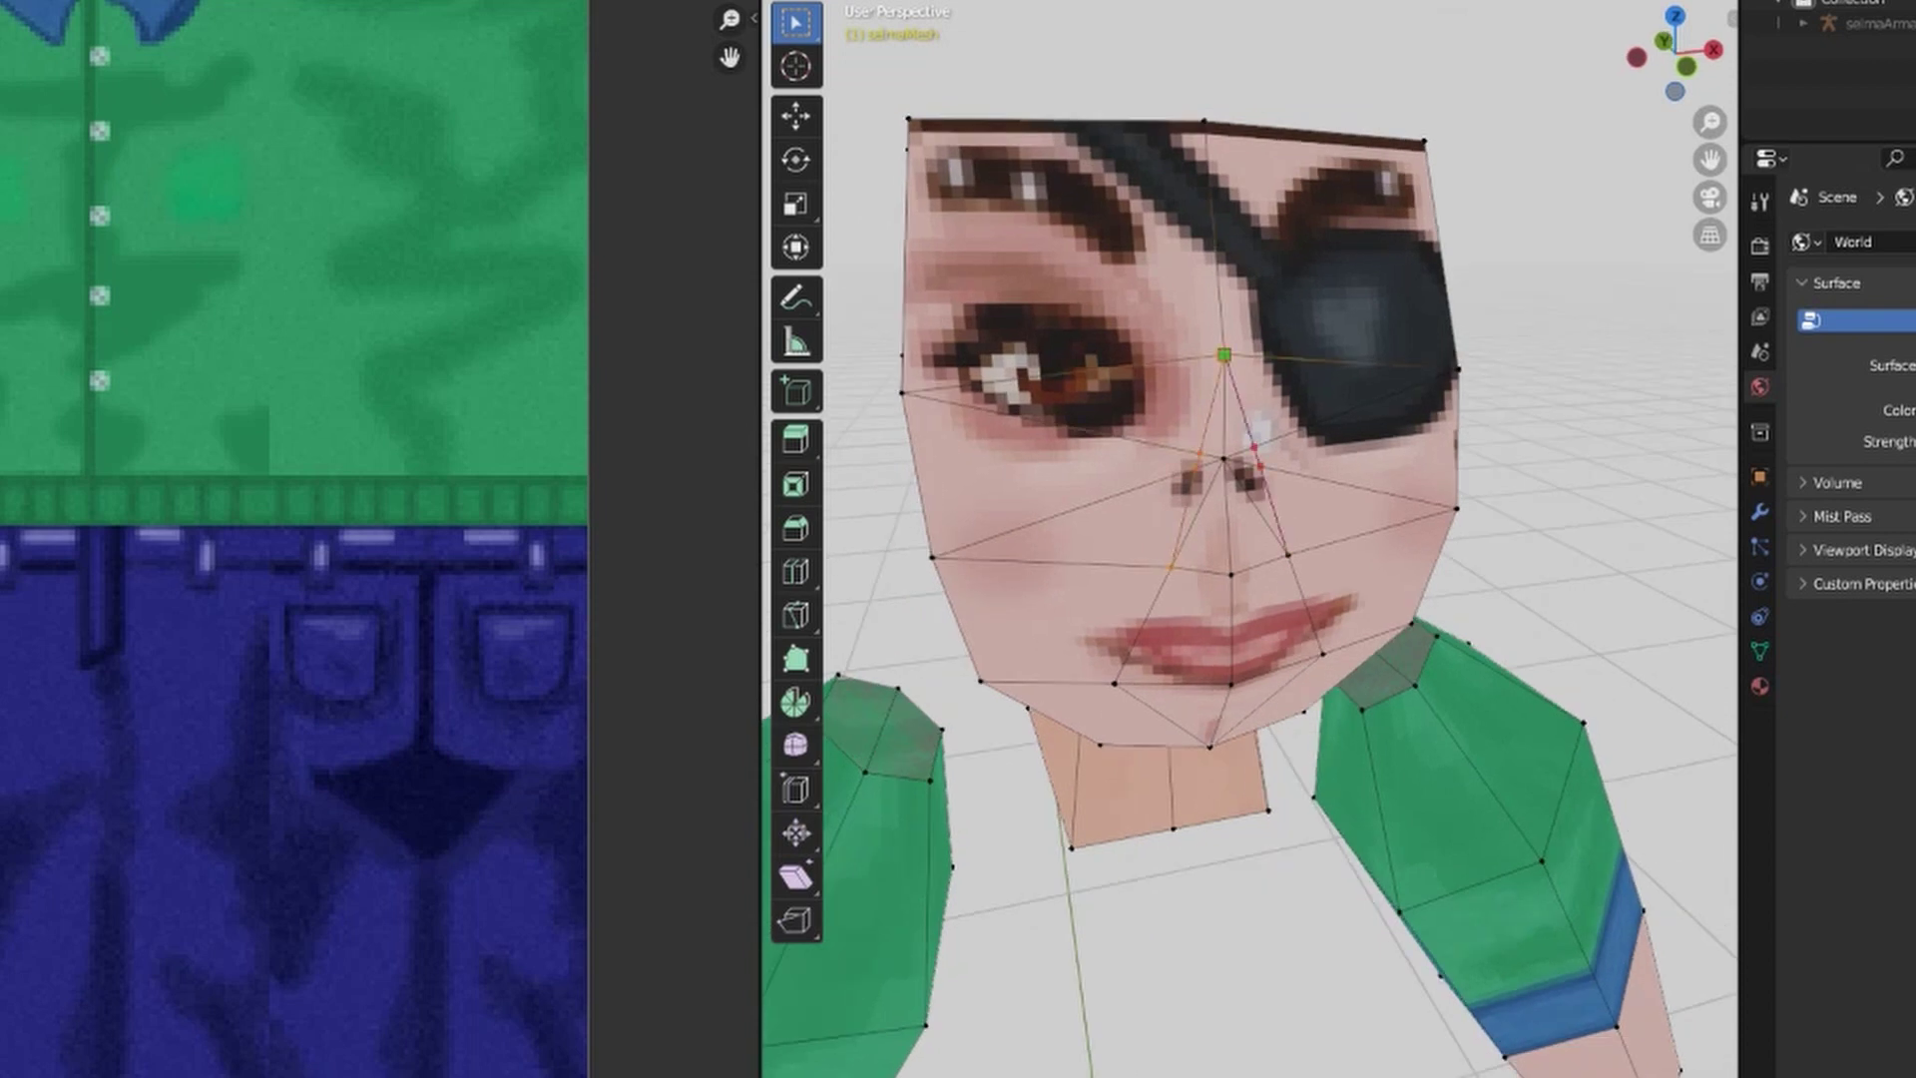
{"action": "key", "text": "Return"}
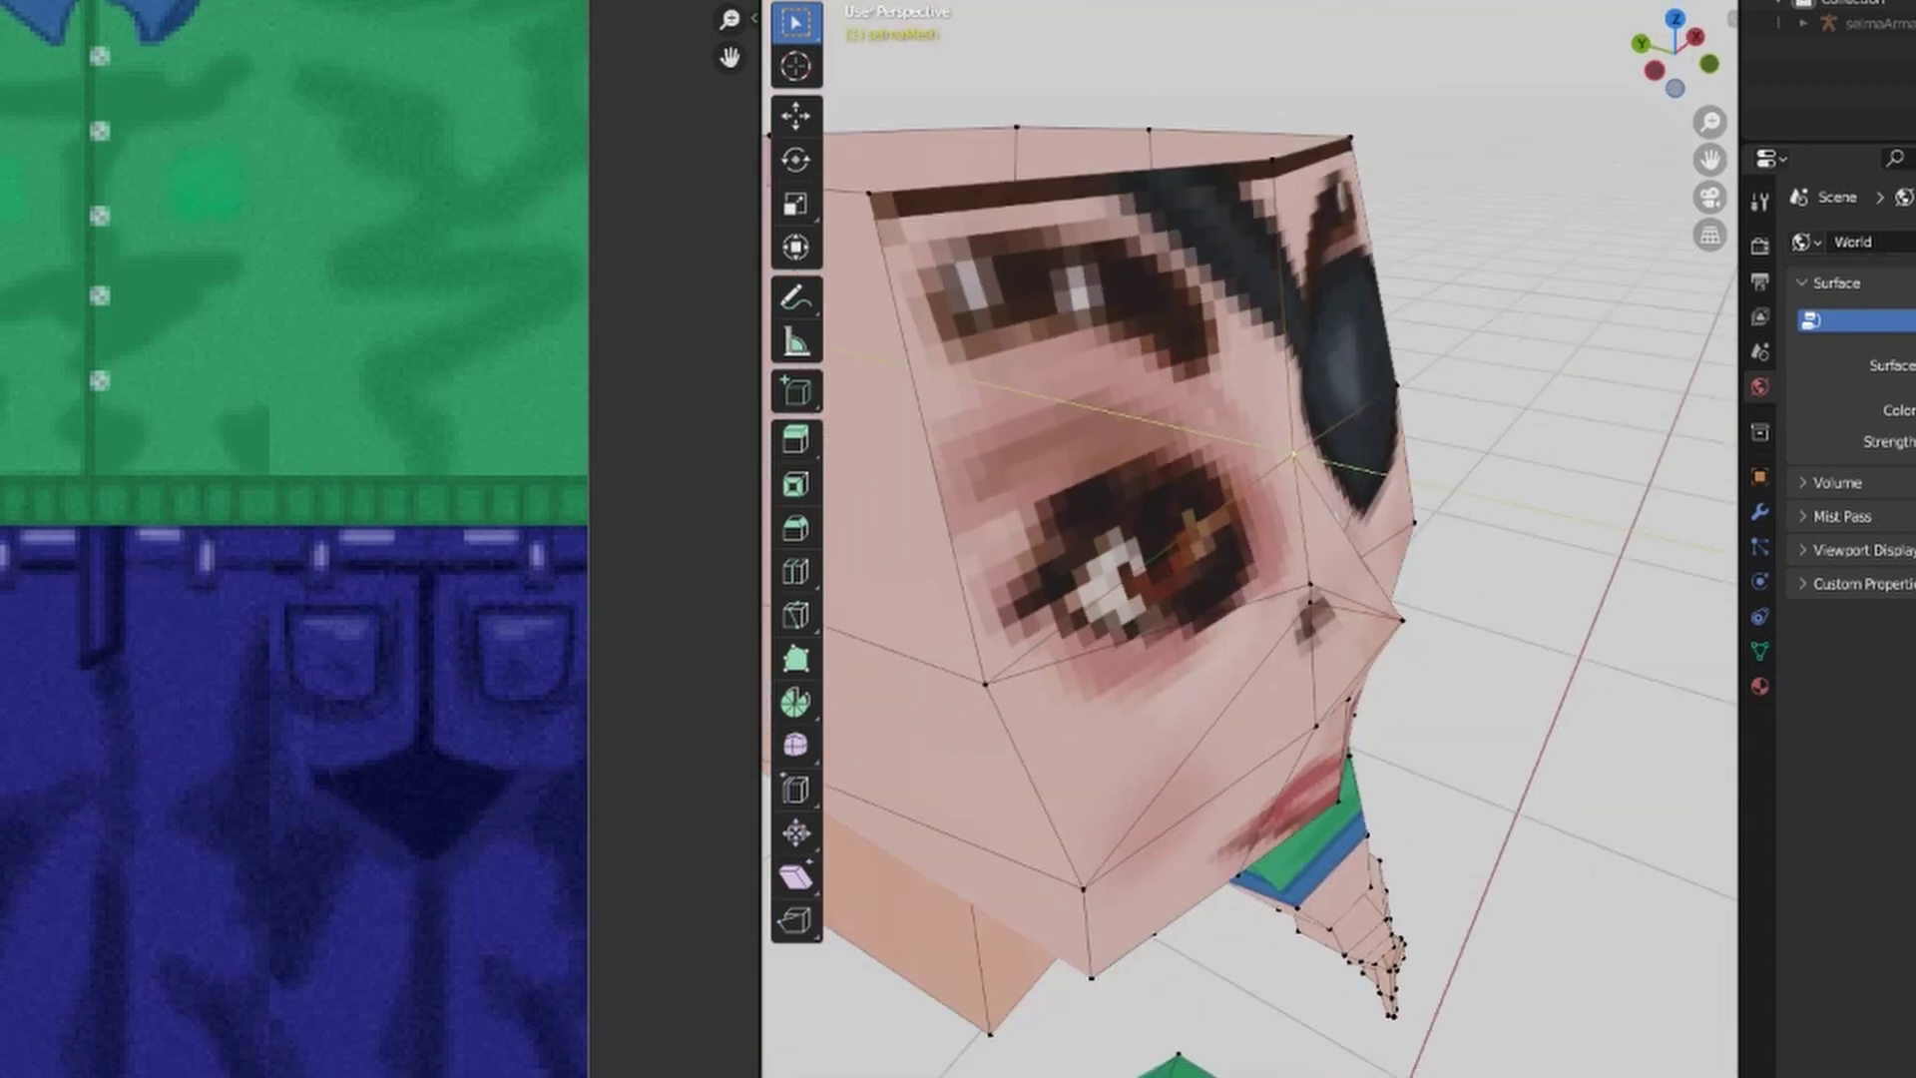
{"action": "middle_click_drag", "start_coordinate": [1248, 539], "coordinate": [1057, 559]}
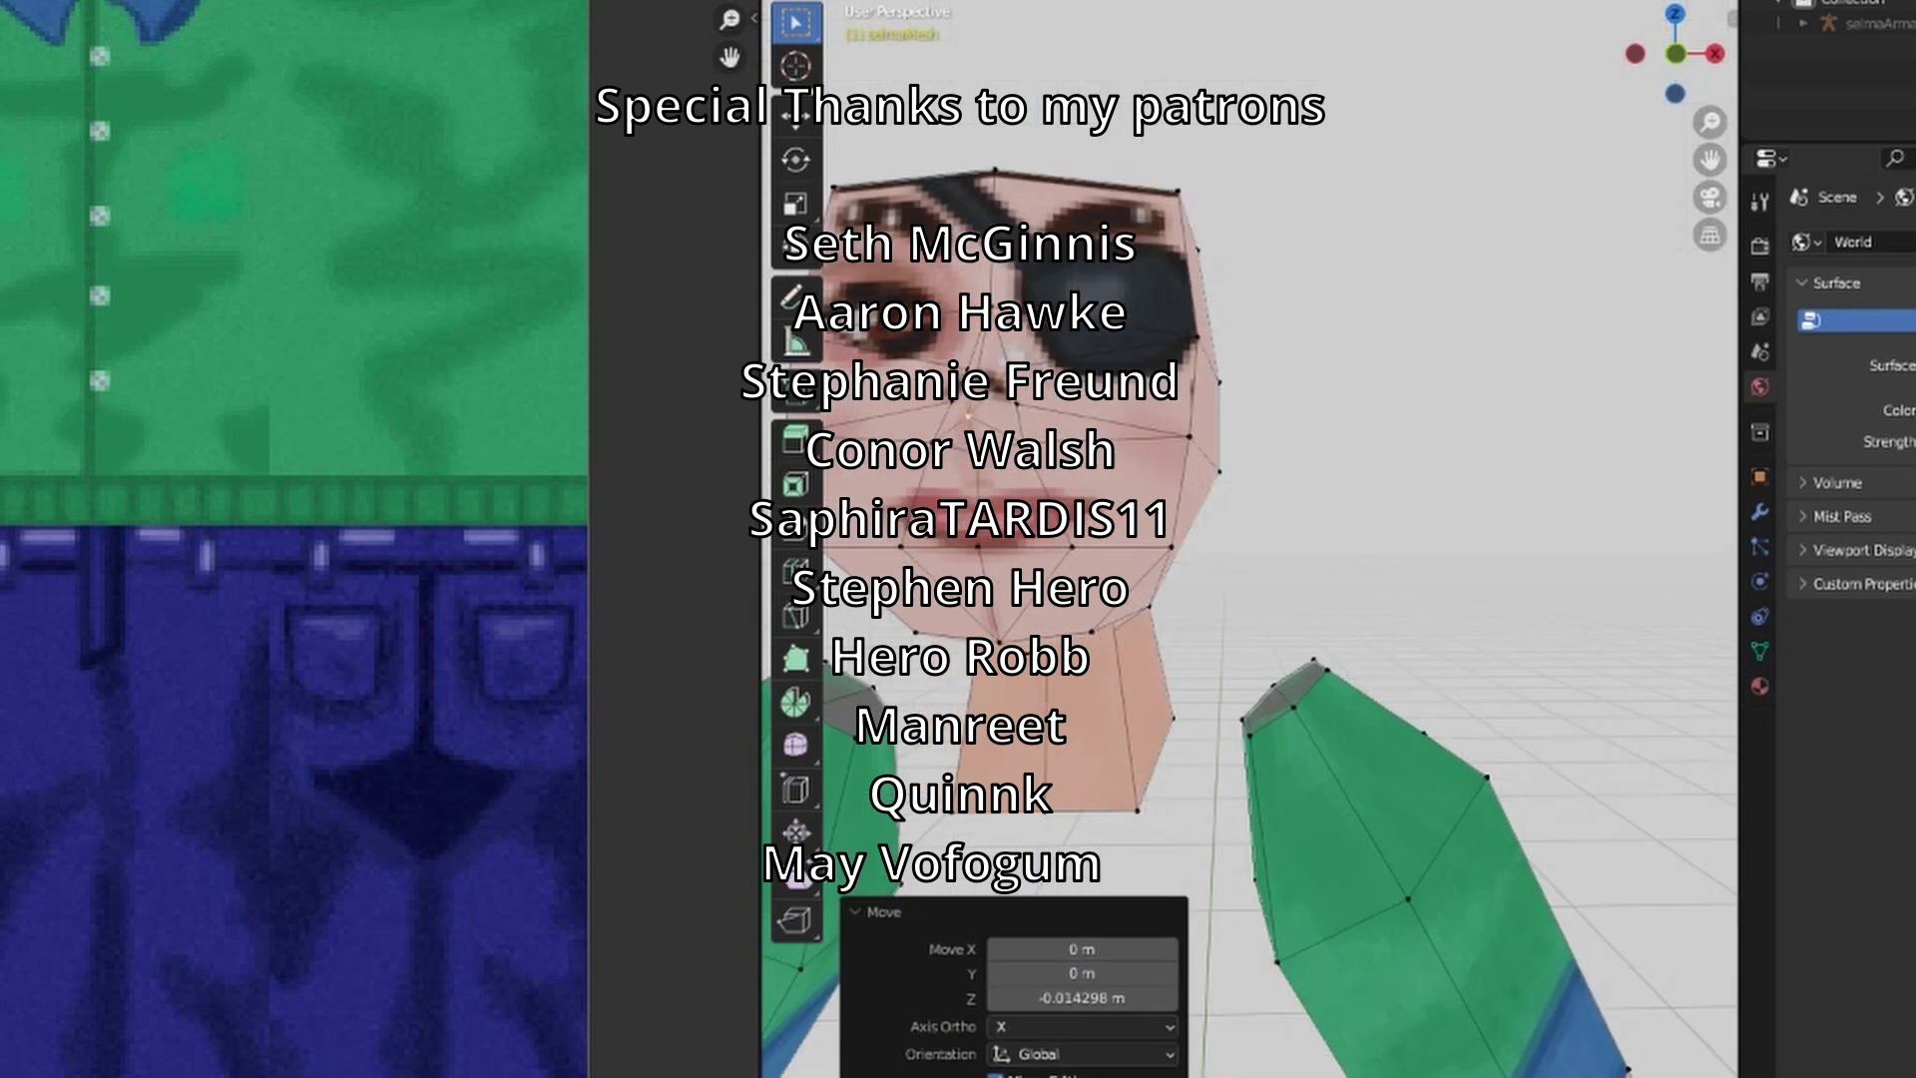
{"action": "key", "text": "KP_1"}
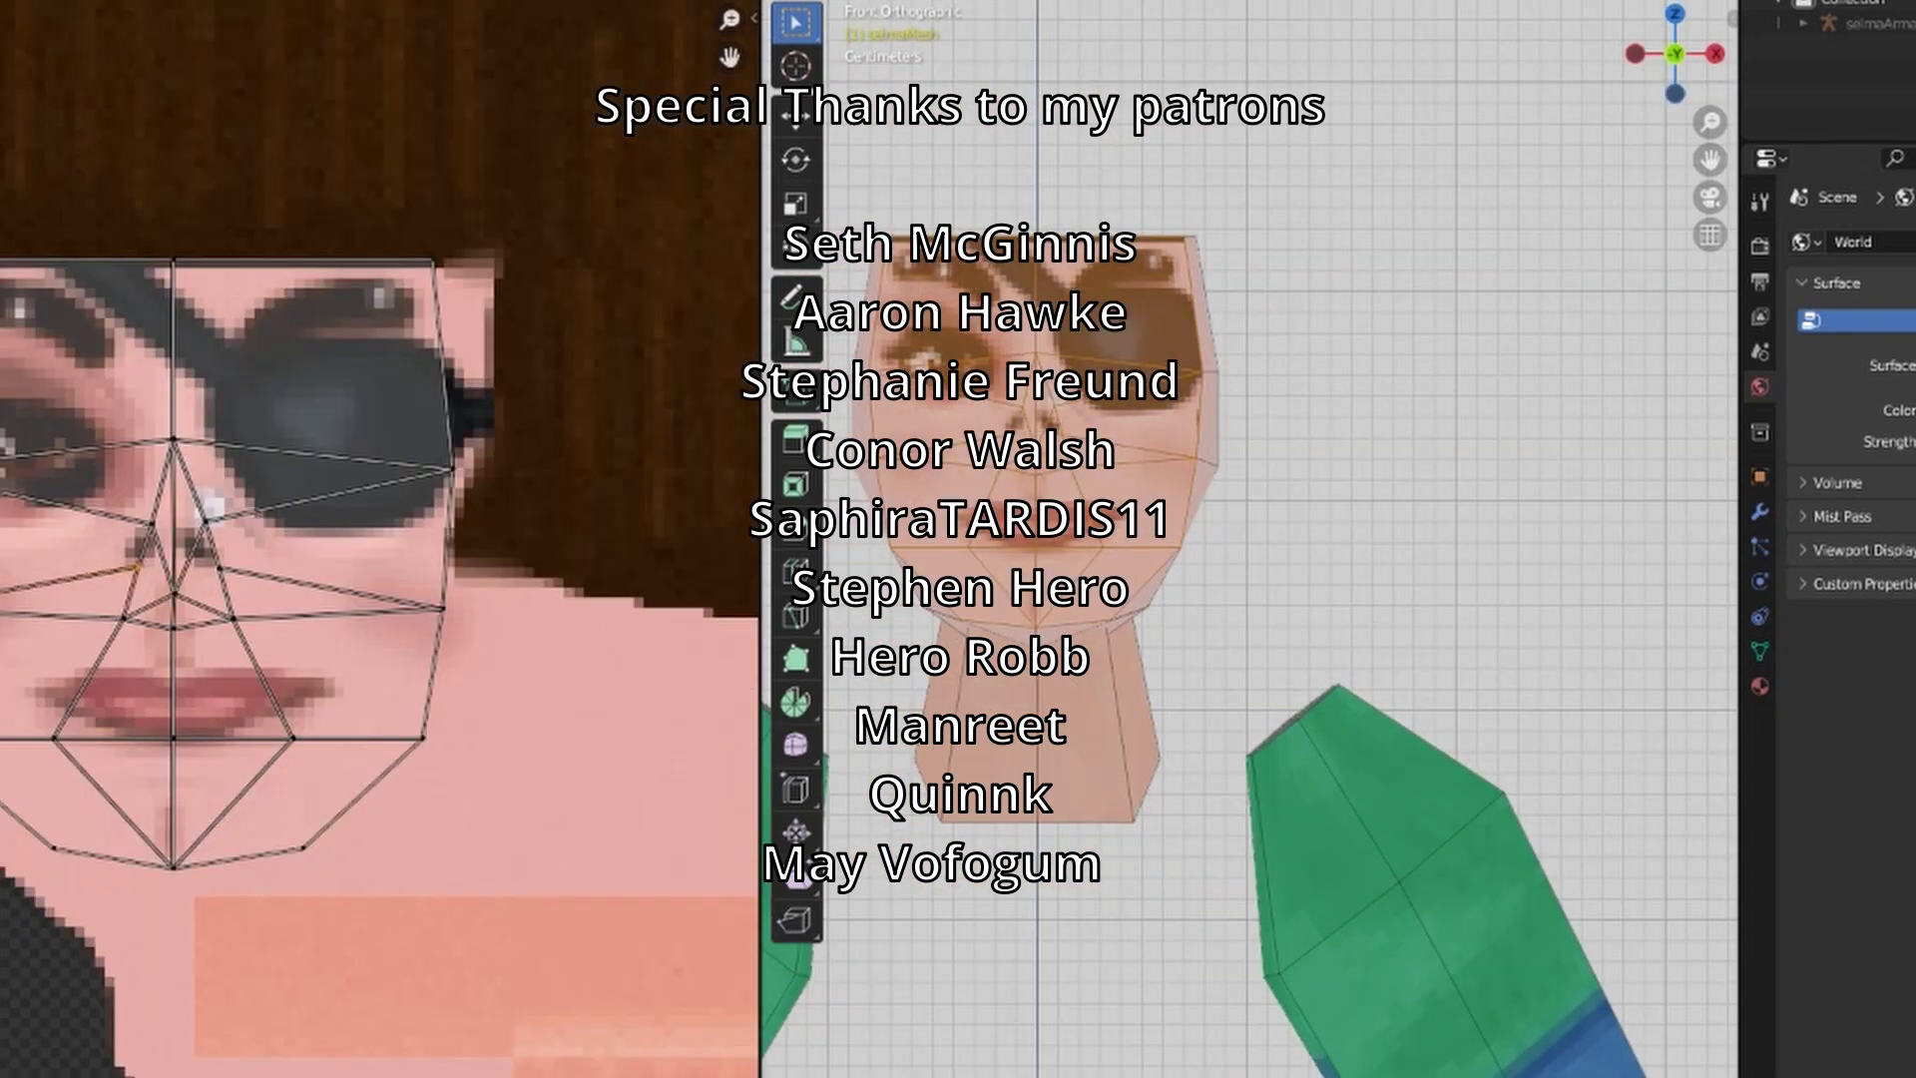
{"action": "scroll", "coordinate": [260, 566], "scroll_direction": "up", "scroll_amount": 1}
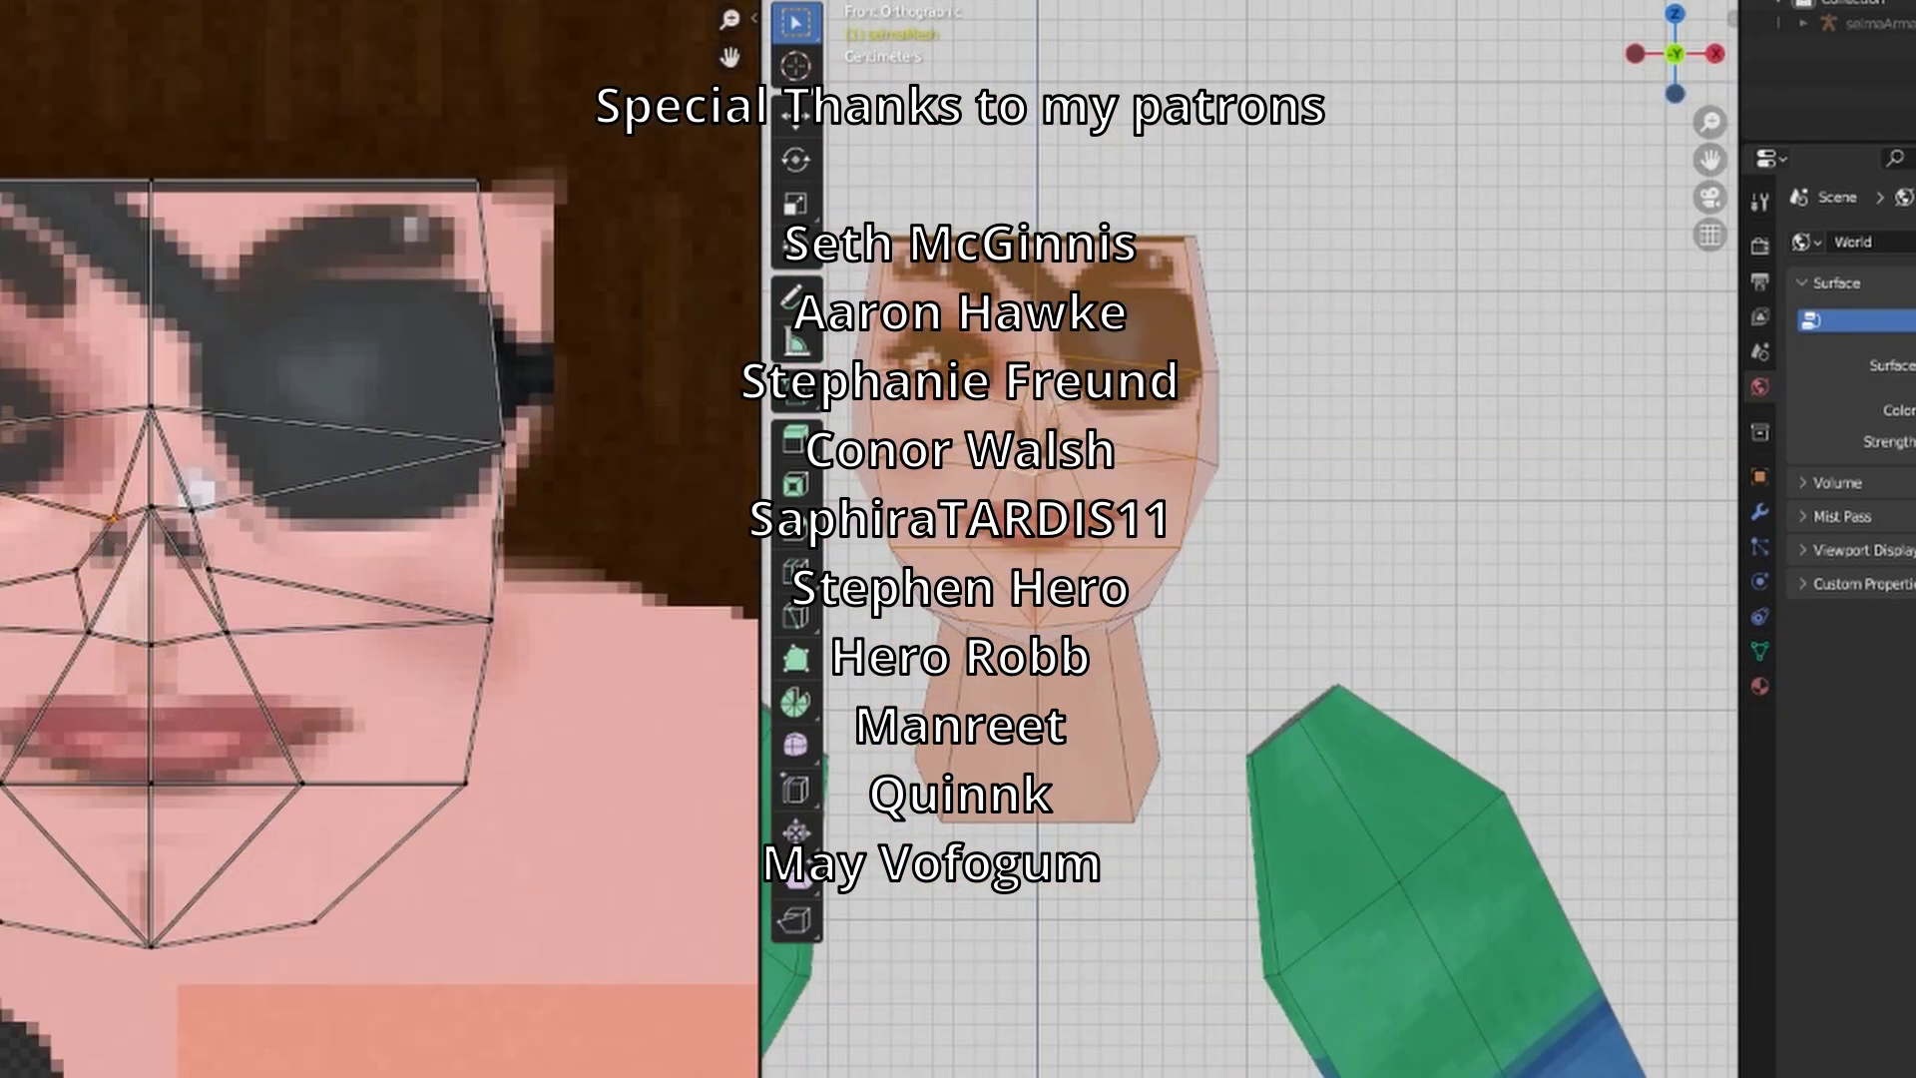